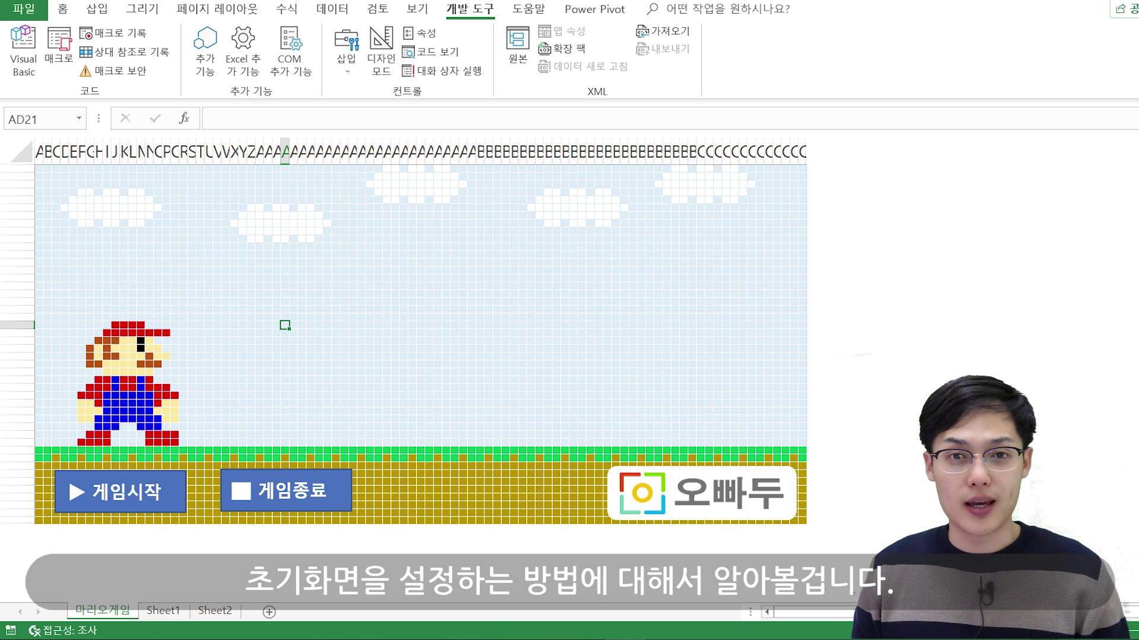
Paste three copies of the pixel Mario across the board on the same row
click(276, 325)
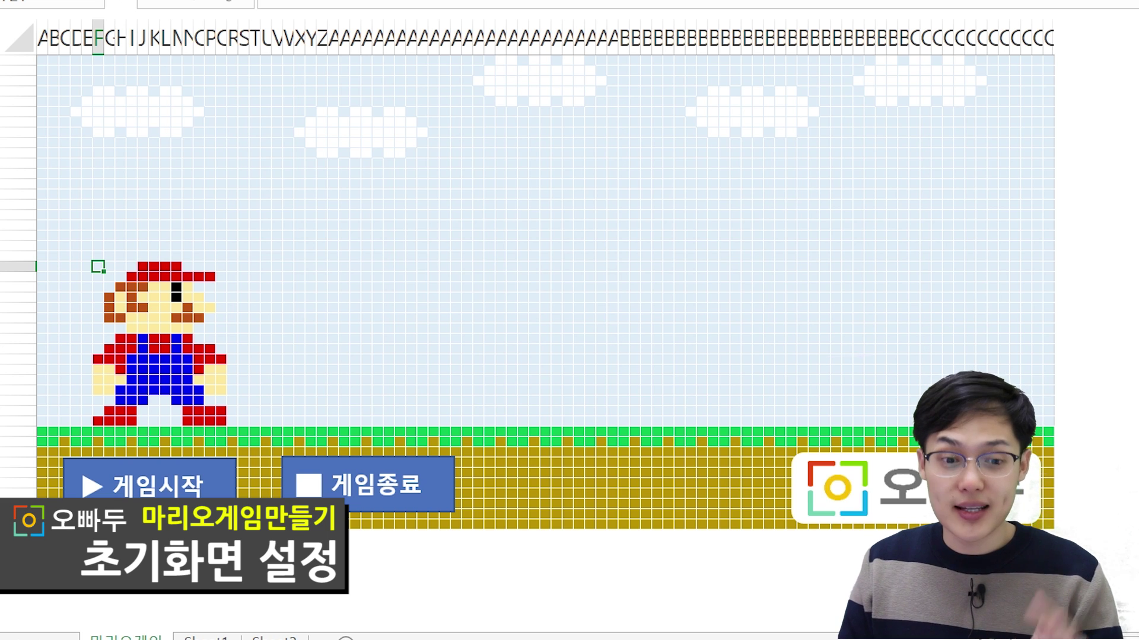
click(455, 266)
key(ctrl+v)
click(790, 266)
key(ctrl+v)
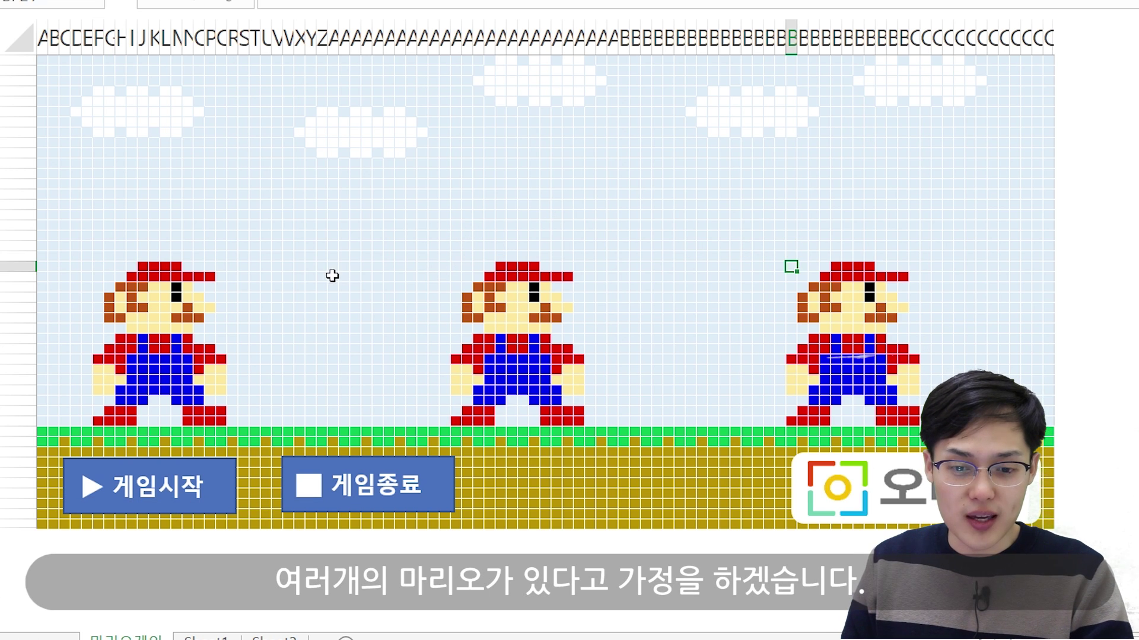
click(320, 267)
key(ctrl+v)
Paste several more Mario copies slightly higher up across the game board
click(522, 236)
key(ctrl+v)
click(752, 243)
key(ctrl+v)
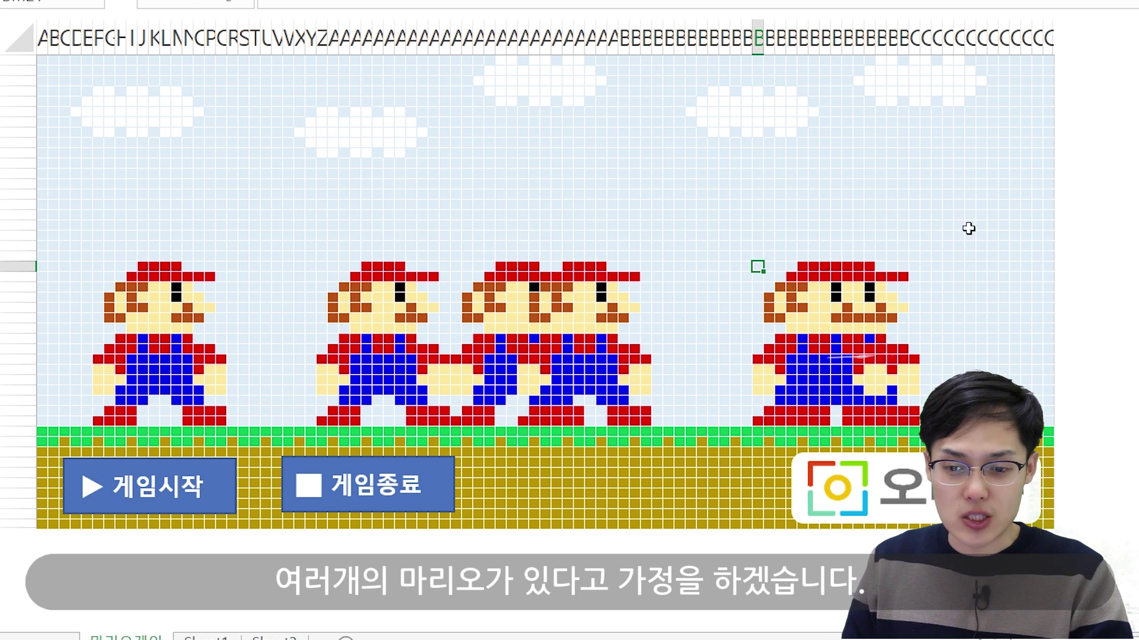
click(979, 235)
key(ctrl+v)
click(669, 238)
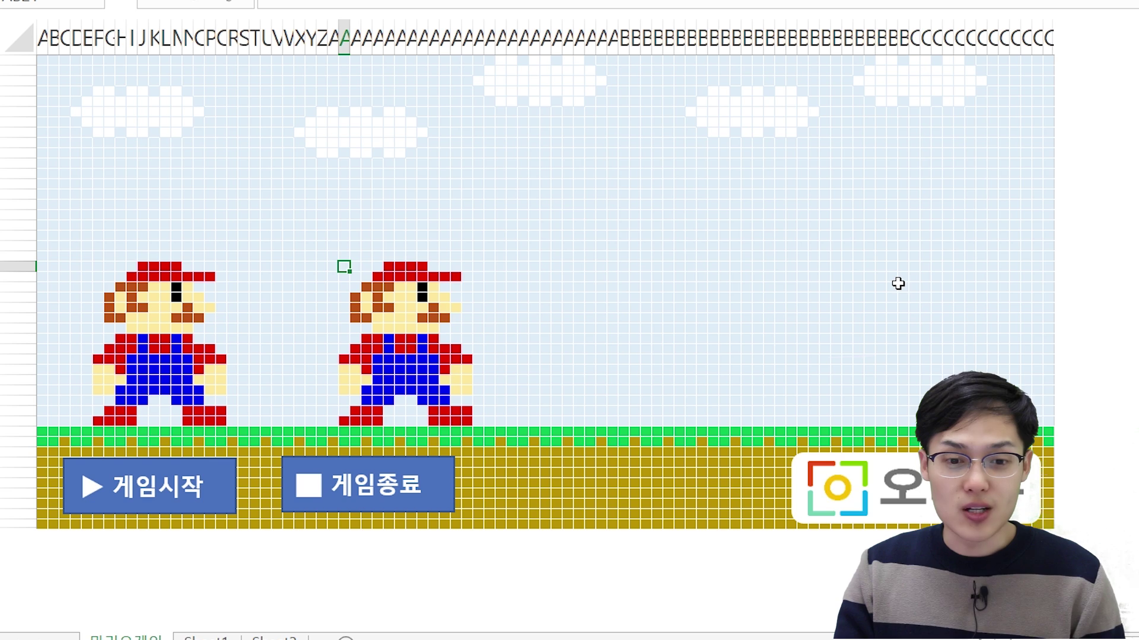
Step the active cell one column left and right beside Mario to show him erased and redrawn
key(Right)
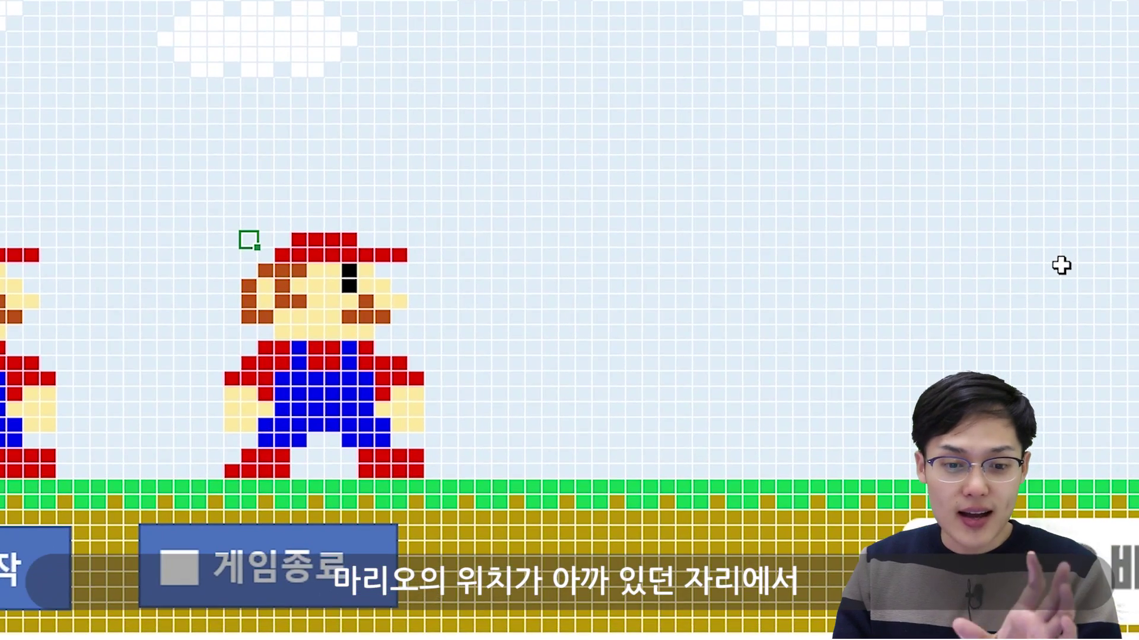
key(Left)
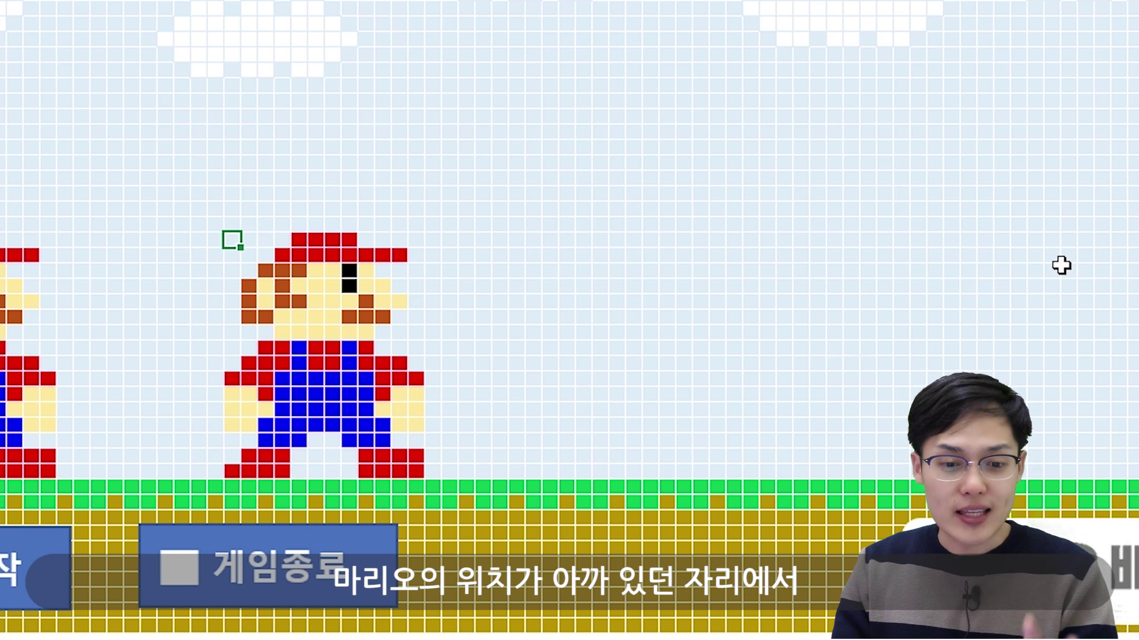
key(Right)
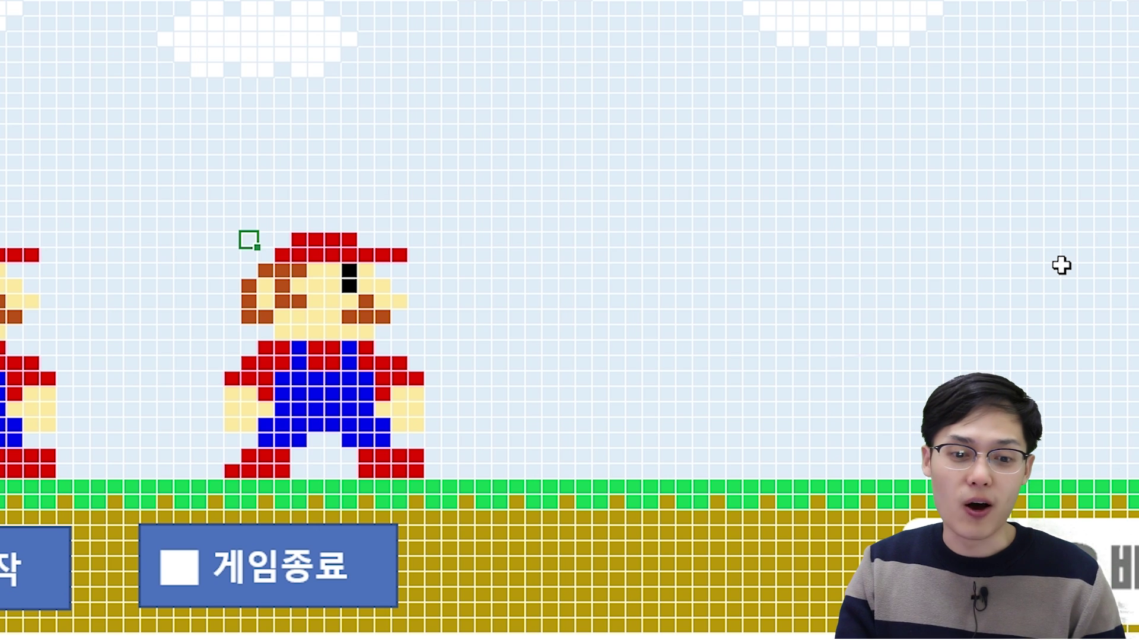
key(Left)
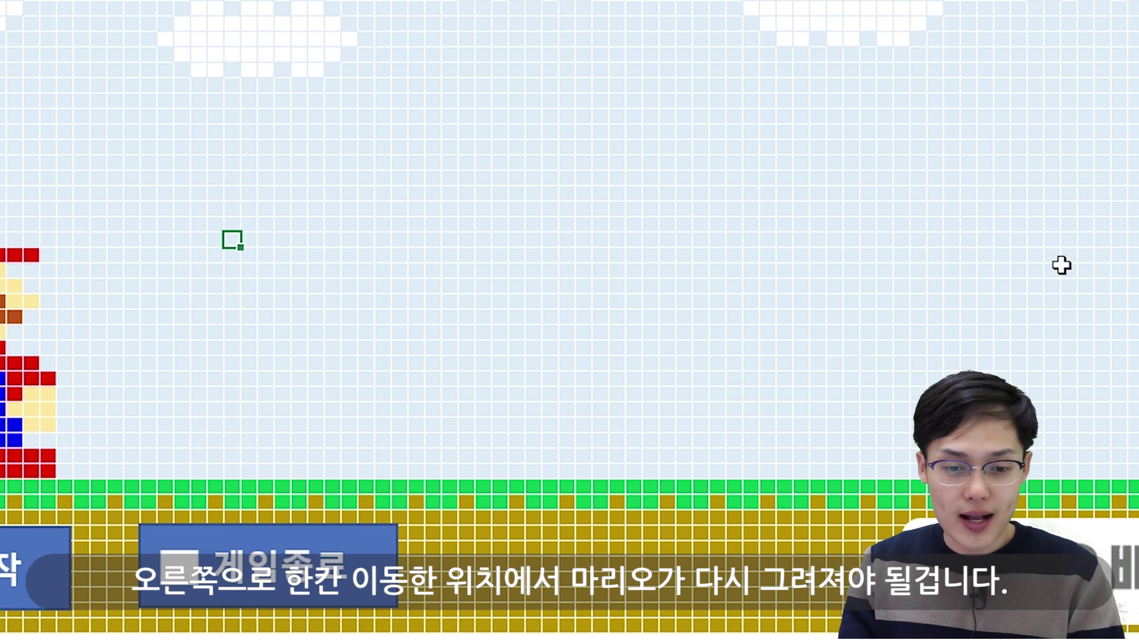
key(Right)
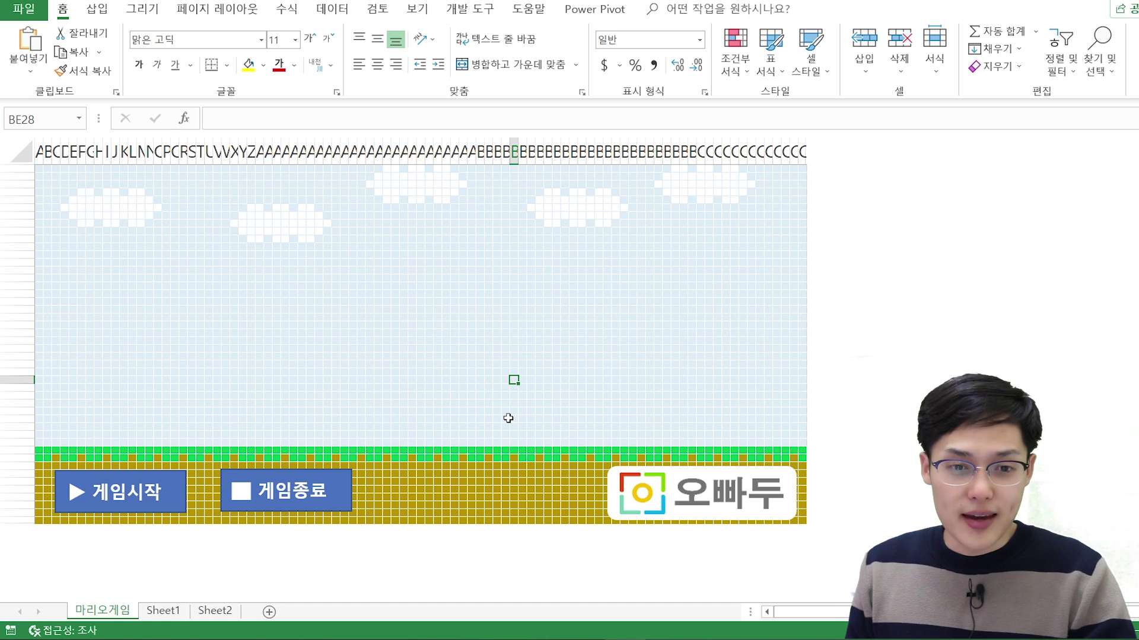
Look through Sheet1 and the Sheet2 number grid, then return to the 마리오게임 game sheet
click(160, 614)
click(202, 616)
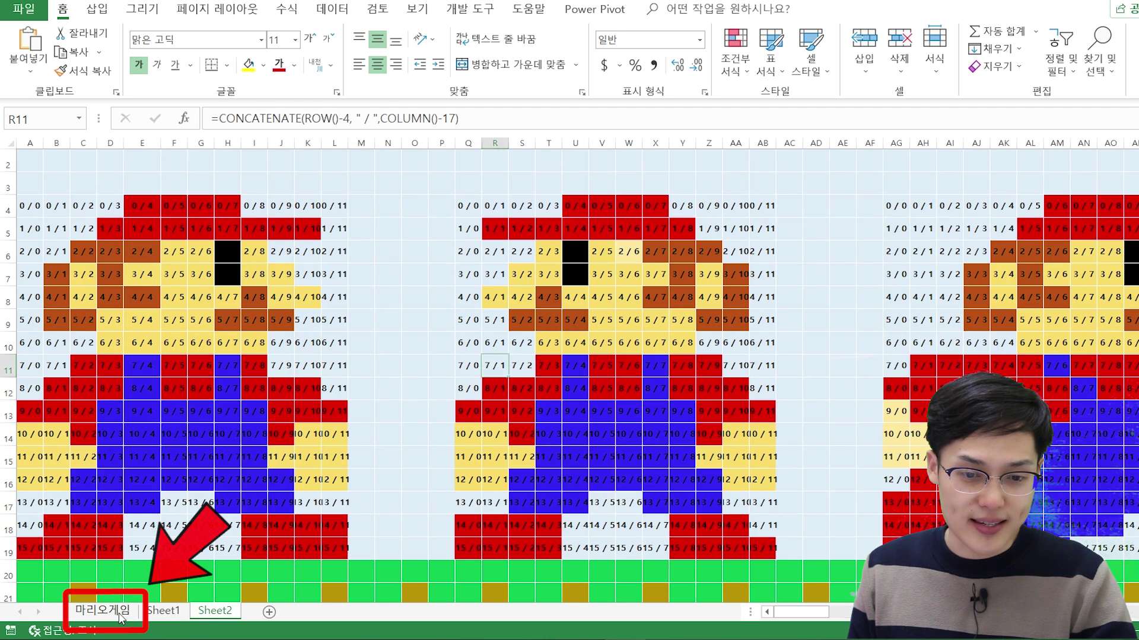
click(121, 614)
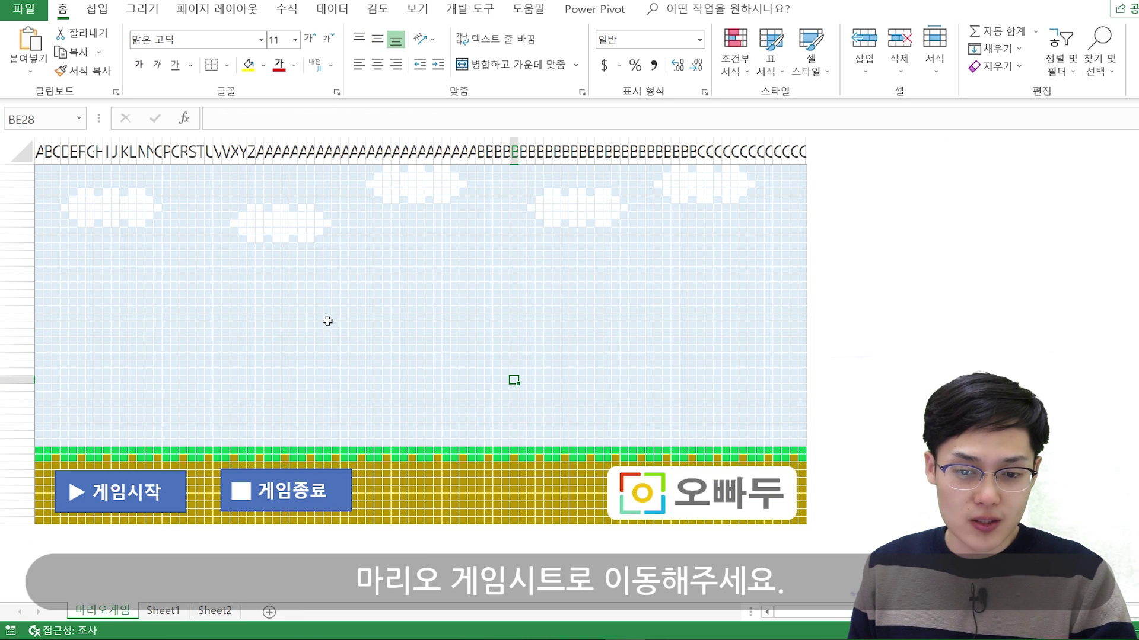
click(445, 357)
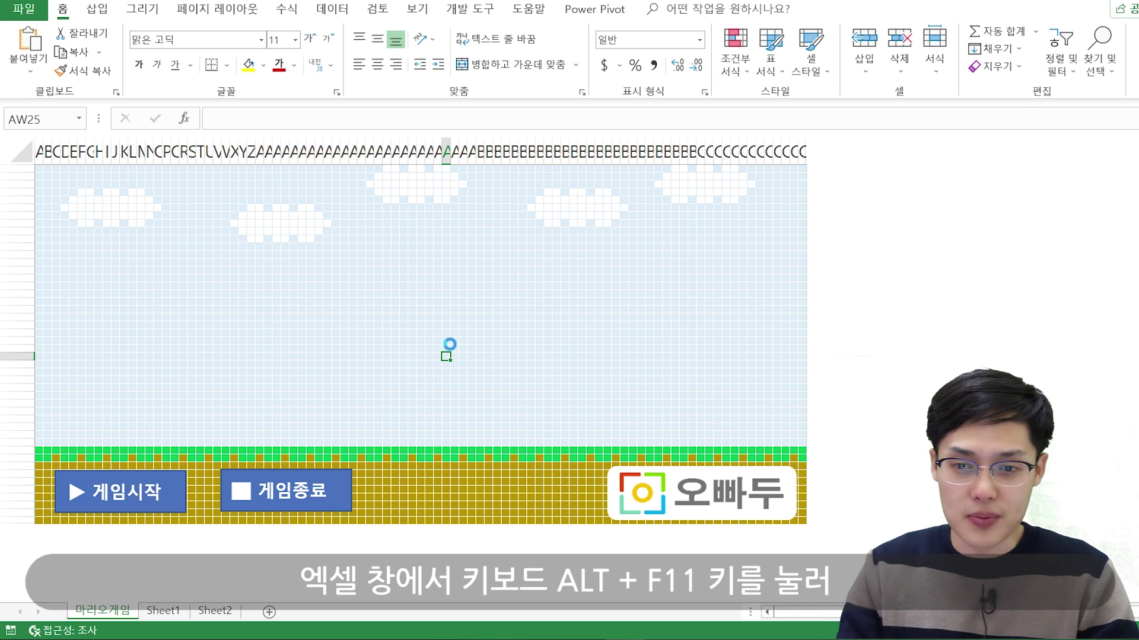
Open the VBA editor maximized and select the GameSheet object in Project Explorer
key(alt+F11)
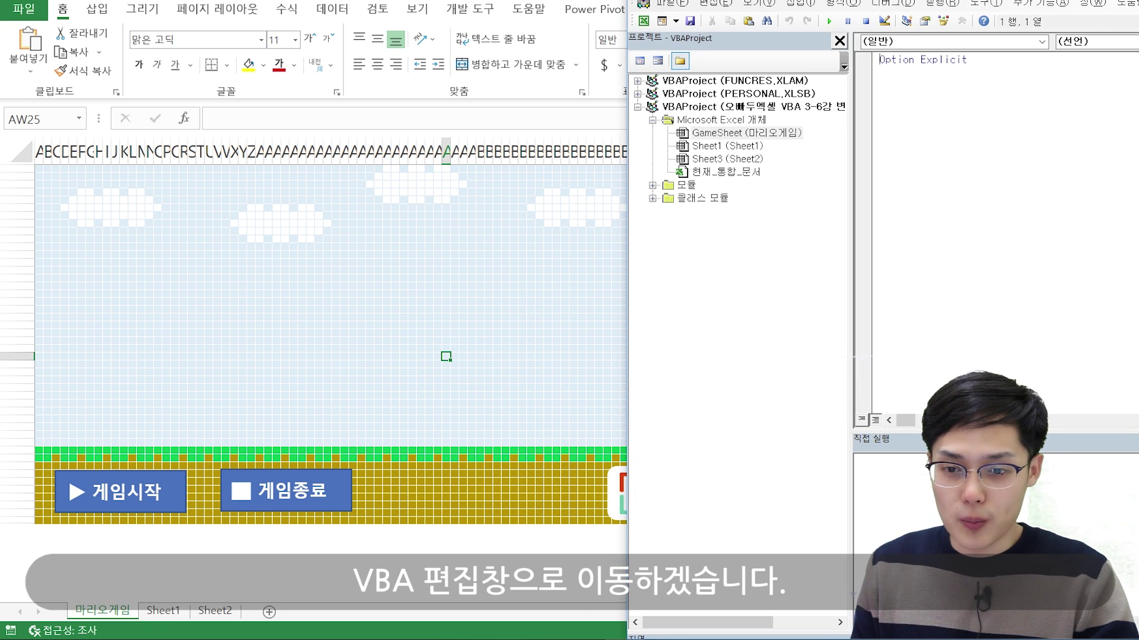
key(super+Up)
click(83, 141)
click(91, 131)
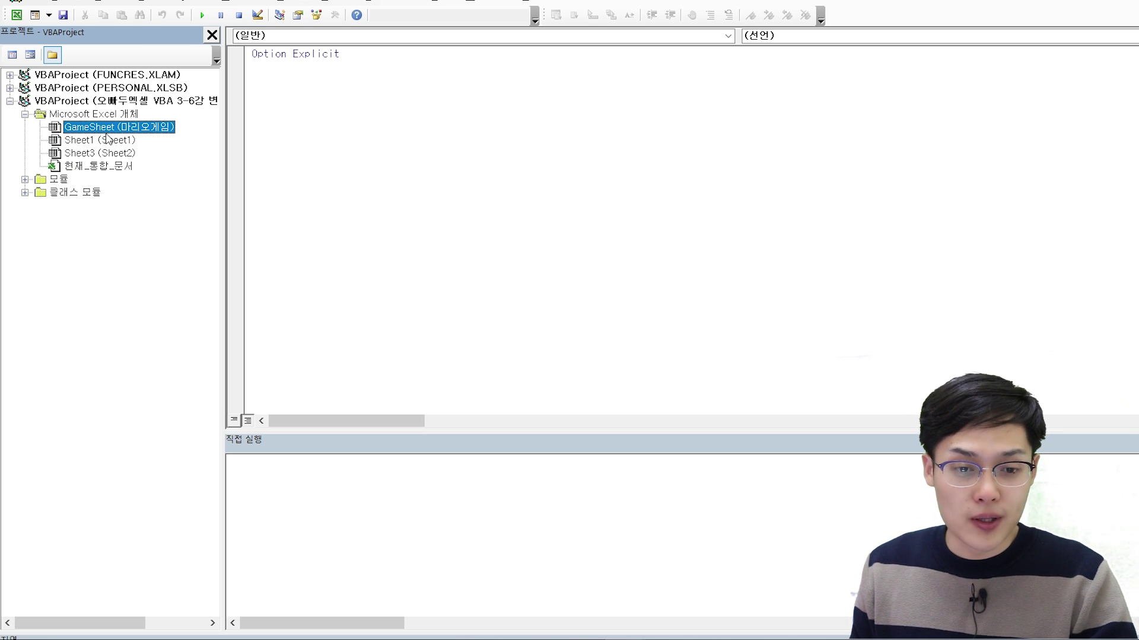
click(109, 143)
click(119, 130)
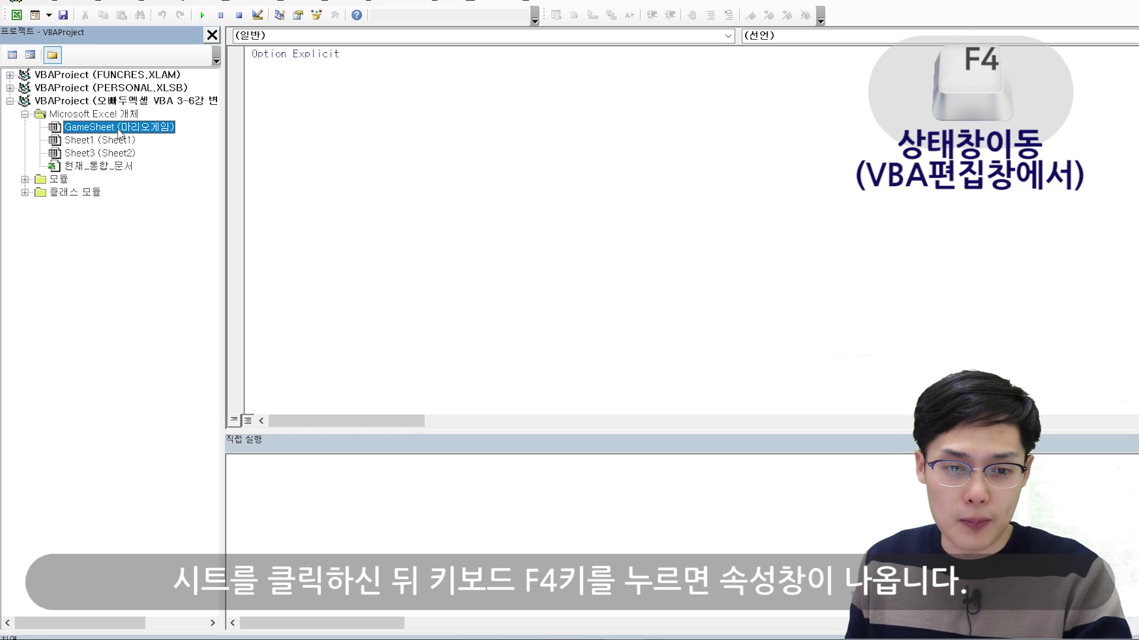
Show GameSheet's properties and rename its code name to GameSheet_1
key(F4)
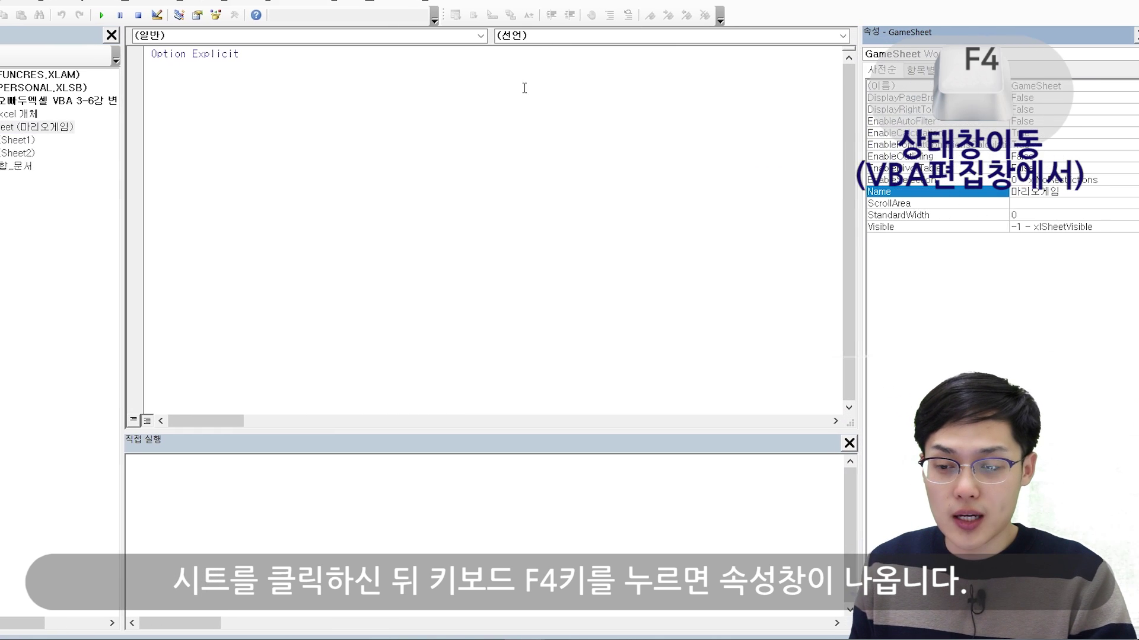
click(1028, 87)
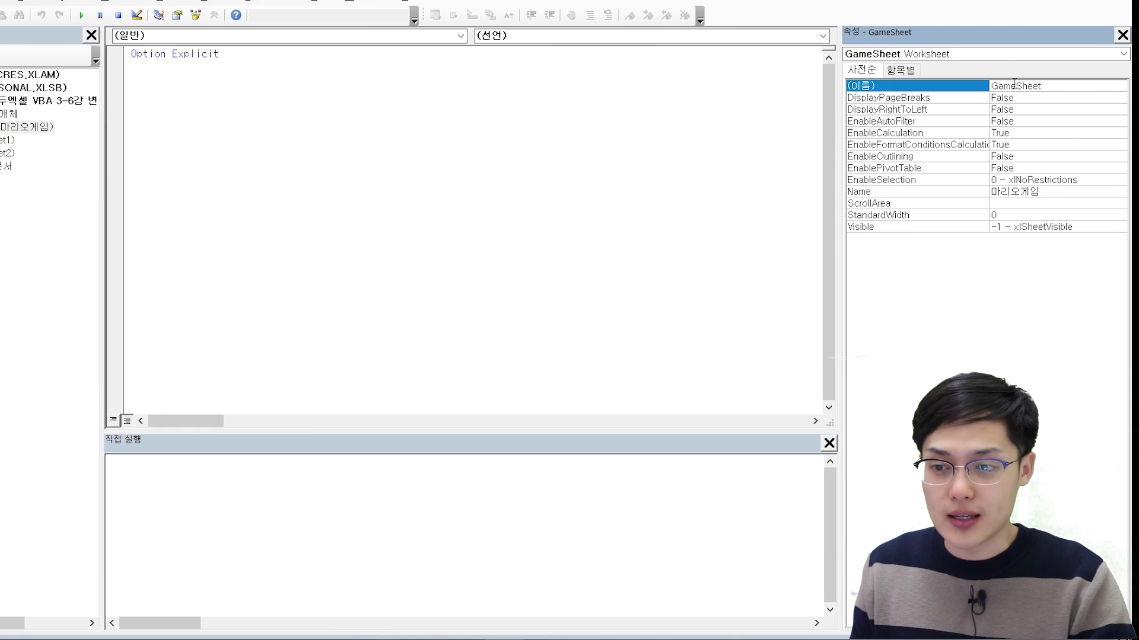
drag(1043, 86, 989, 86)
click(1019, 87)
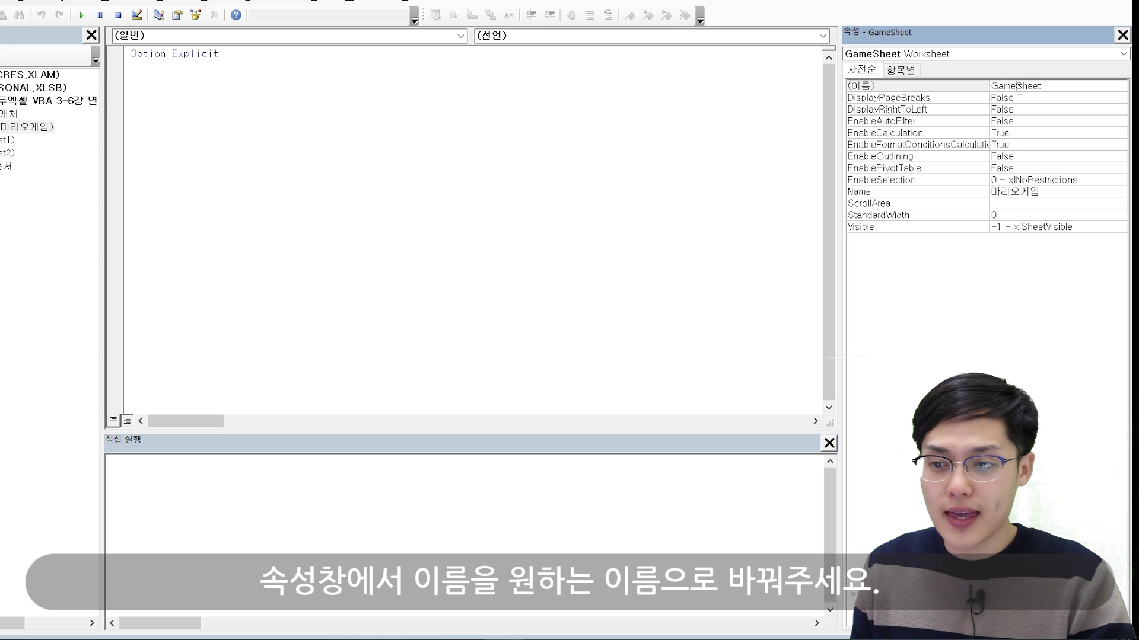
click(1052, 88)
text(_1)
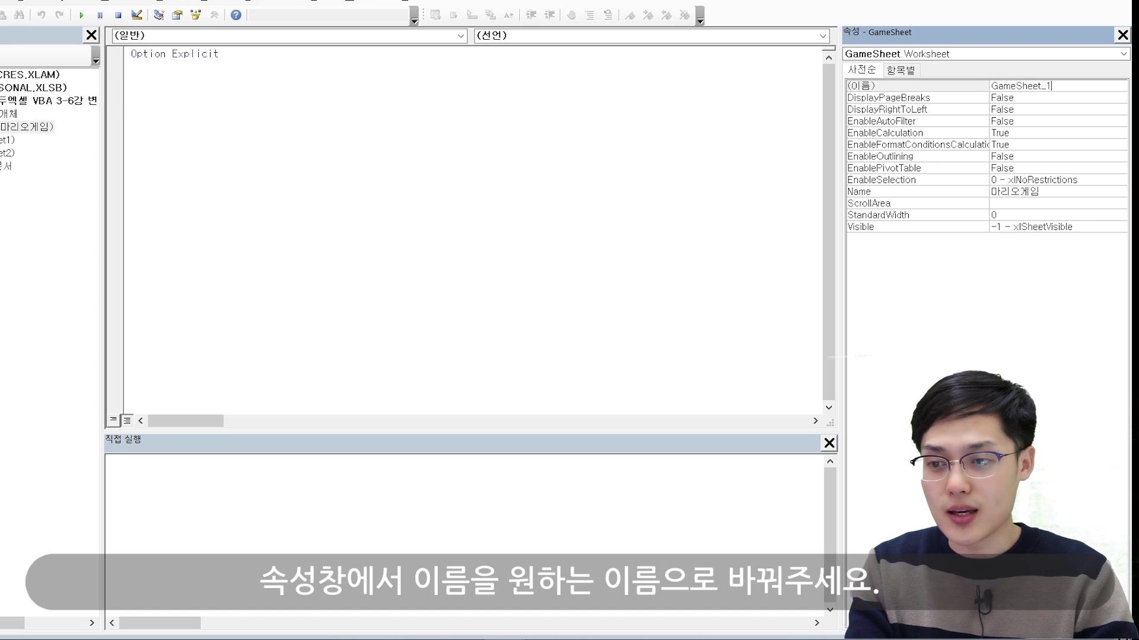
key(Return)
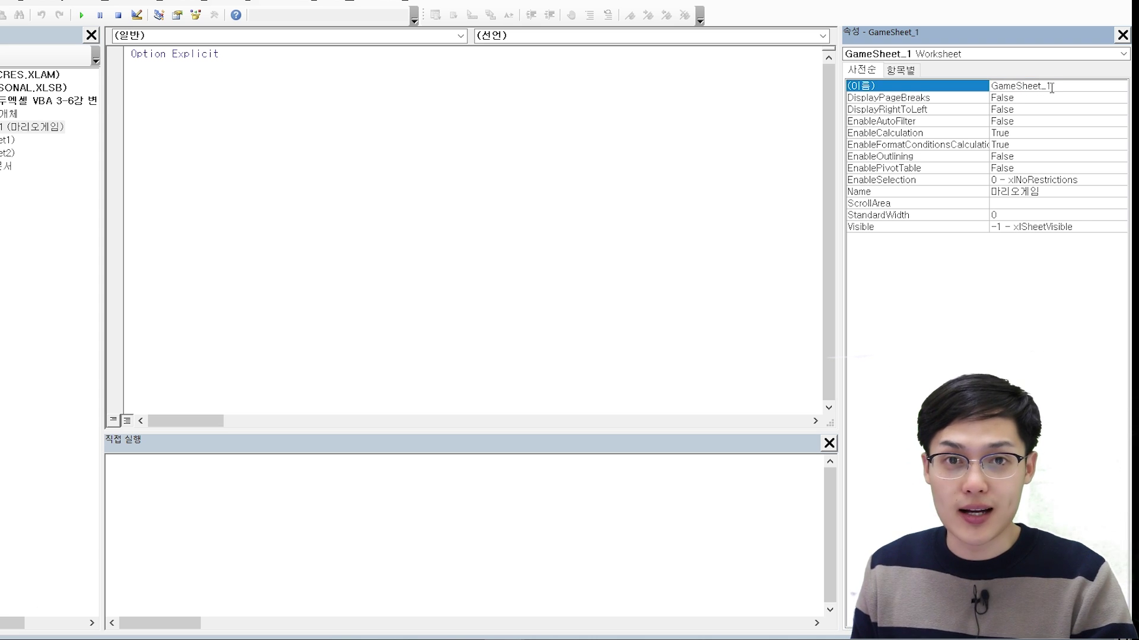
Restore the sheet's code name to GameSheet by removing the _1 suffix
click(1051, 88)
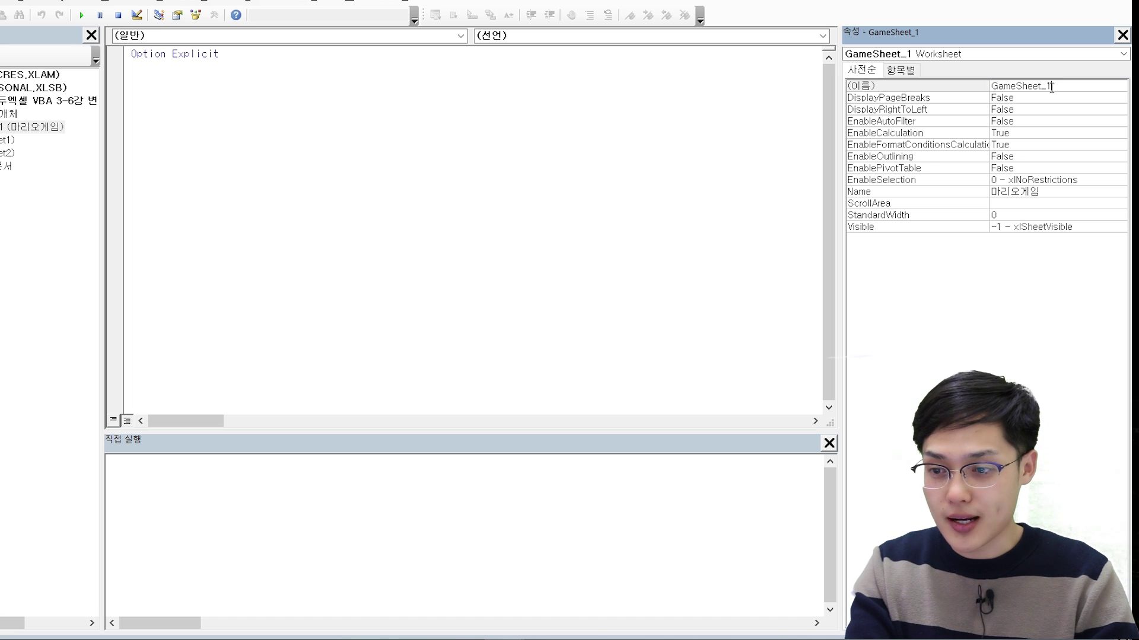
key(BackSpace)
key(BackSpace)
key(Return)
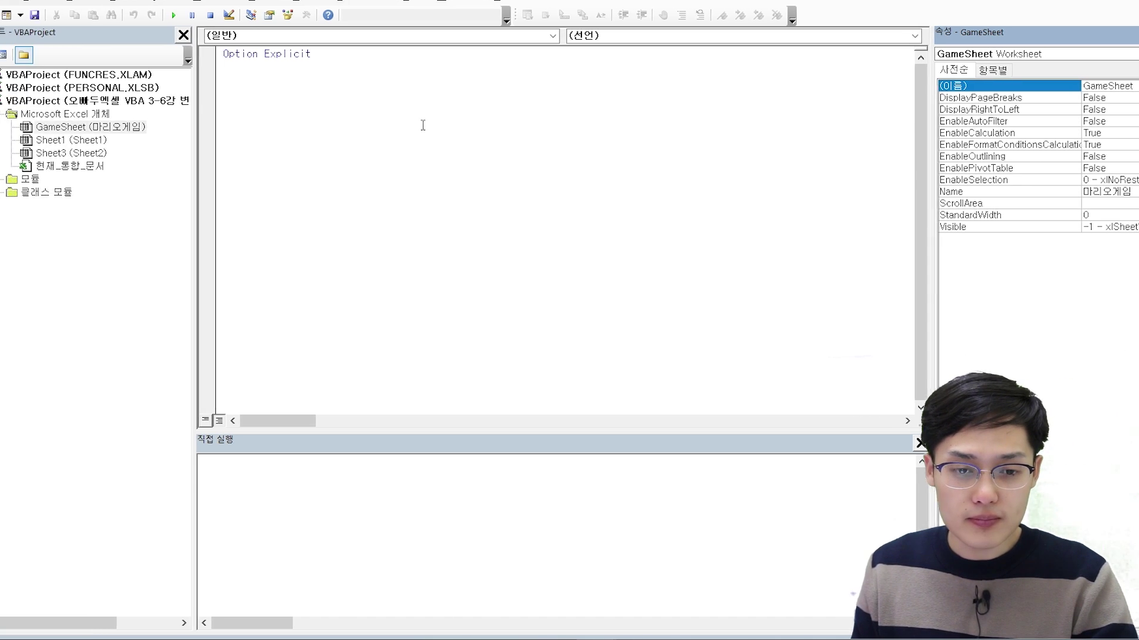
click(58, 180)
Expand the Modules folder and view the code of Module1 and Sound
double_click(56, 181)
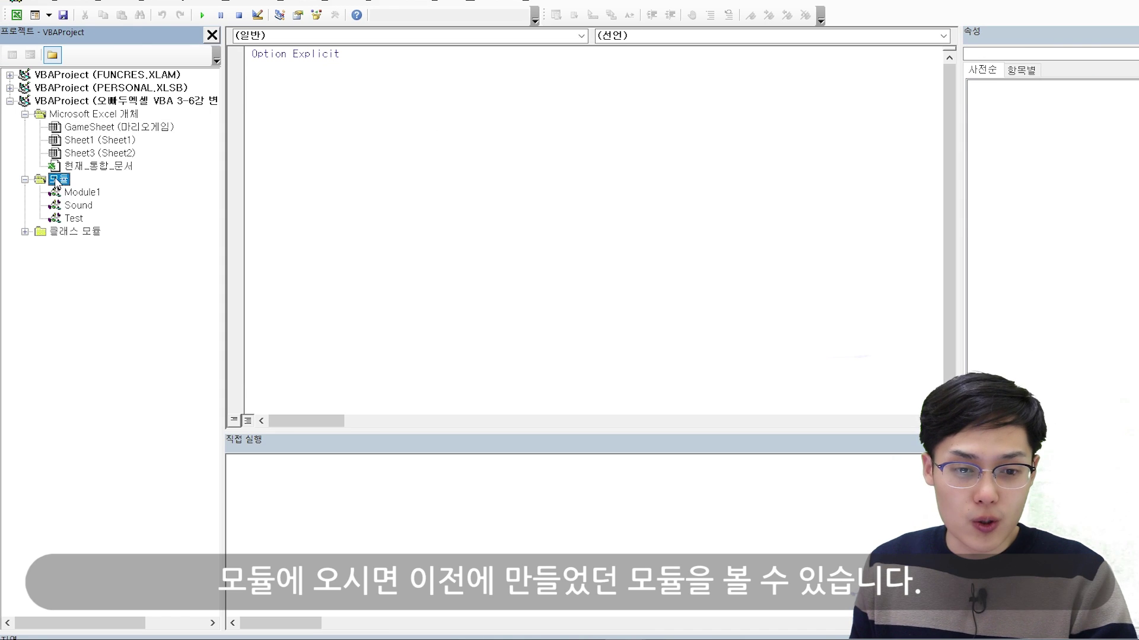
double_click(88, 195)
double_click(83, 206)
double_click(89, 192)
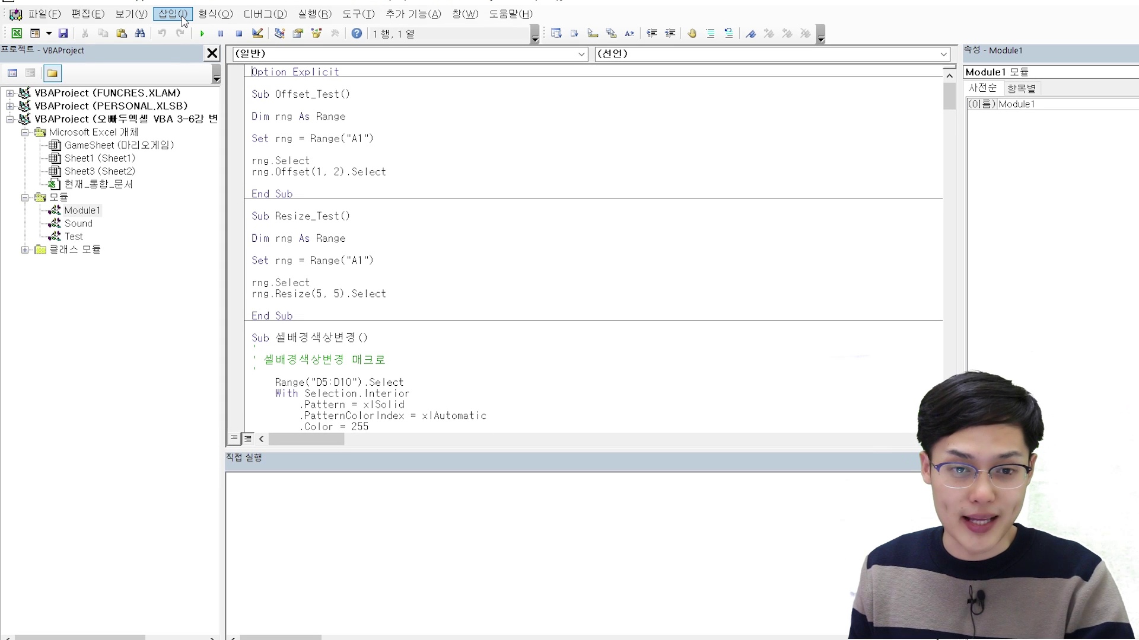
Insert a new module and rename it MarioModule in Properties
click(181, 15)
click(104, 64)
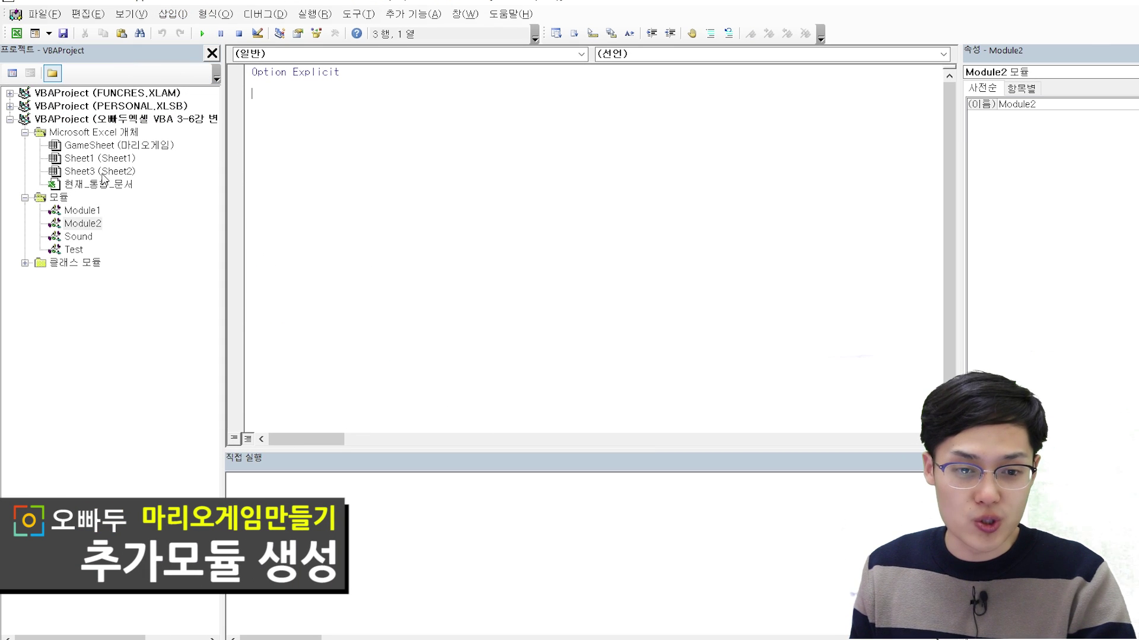
click(83, 225)
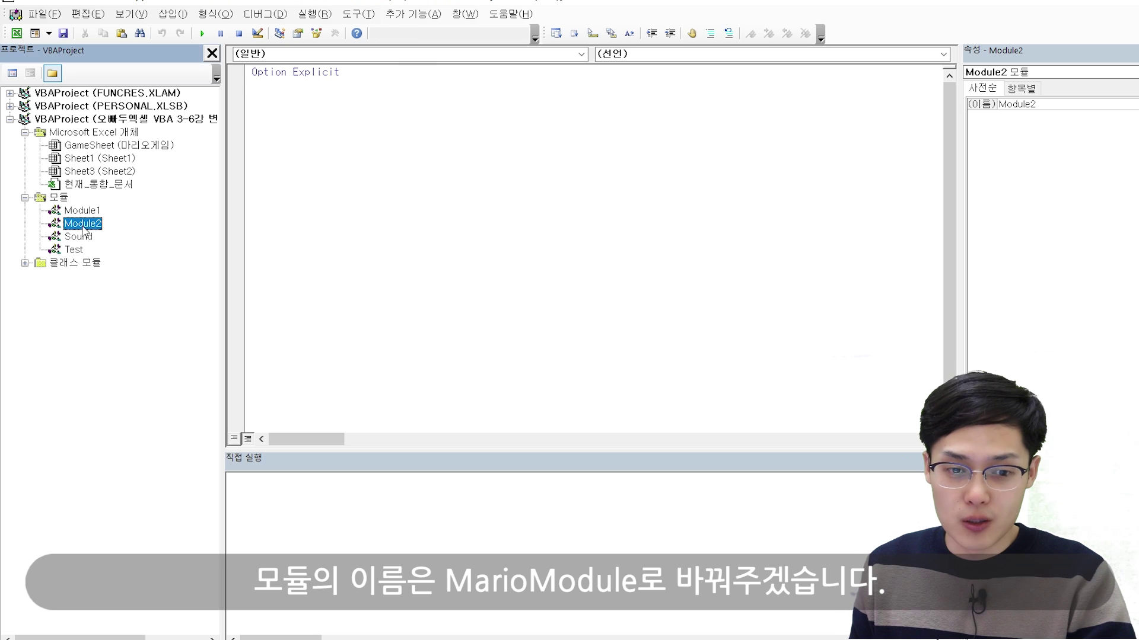
double_click(1034, 105)
text(MarioMod)
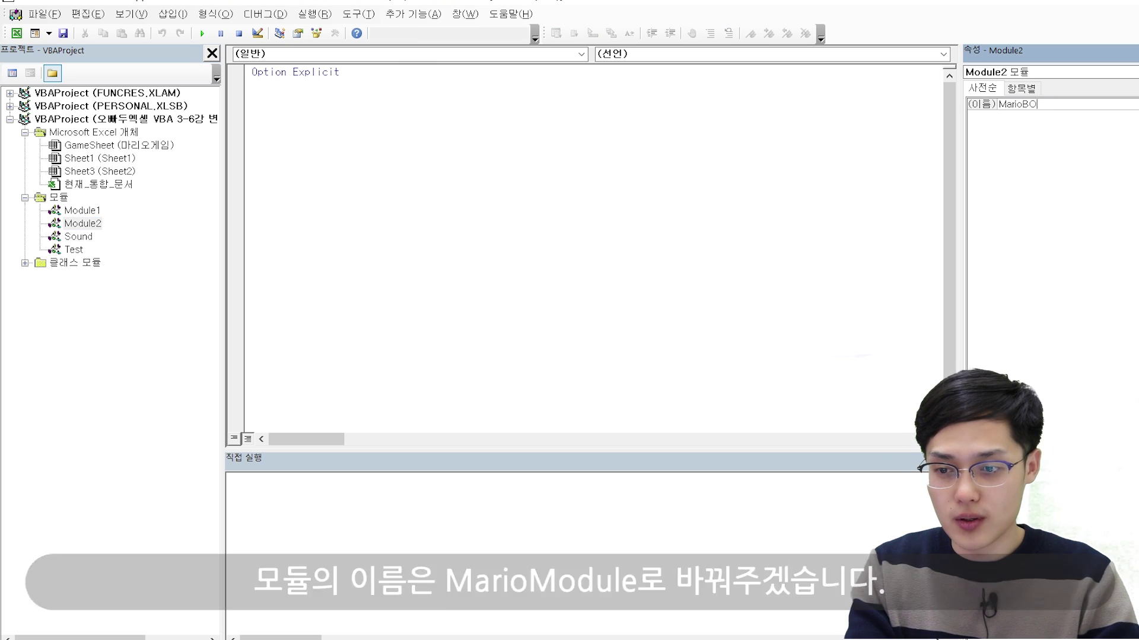
text(ule)
key(Return)
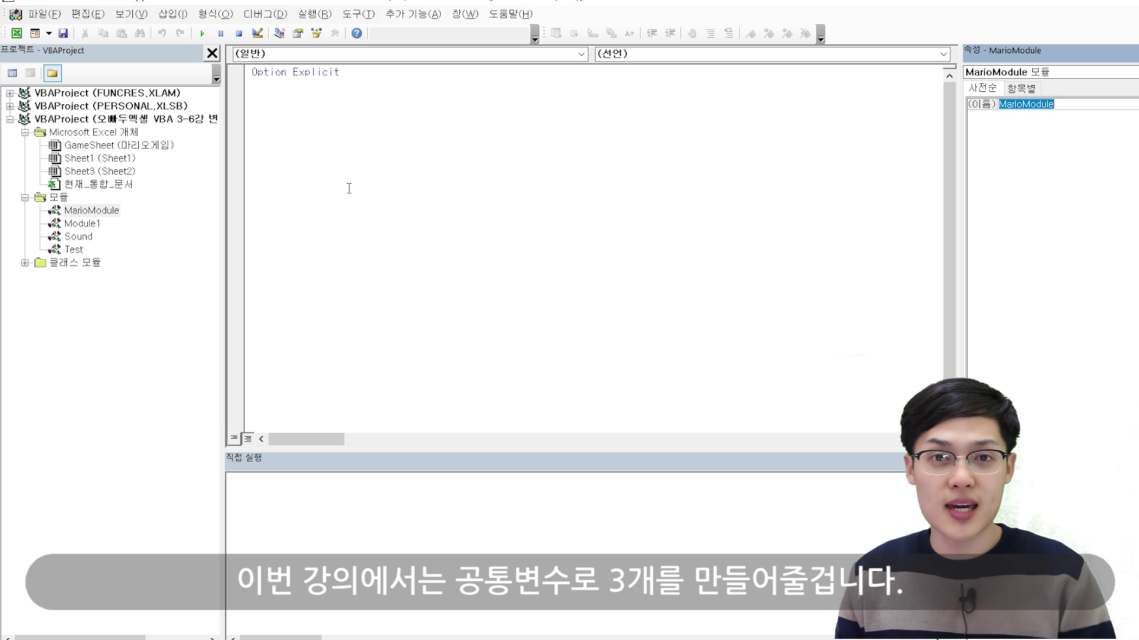
click(348, 188)
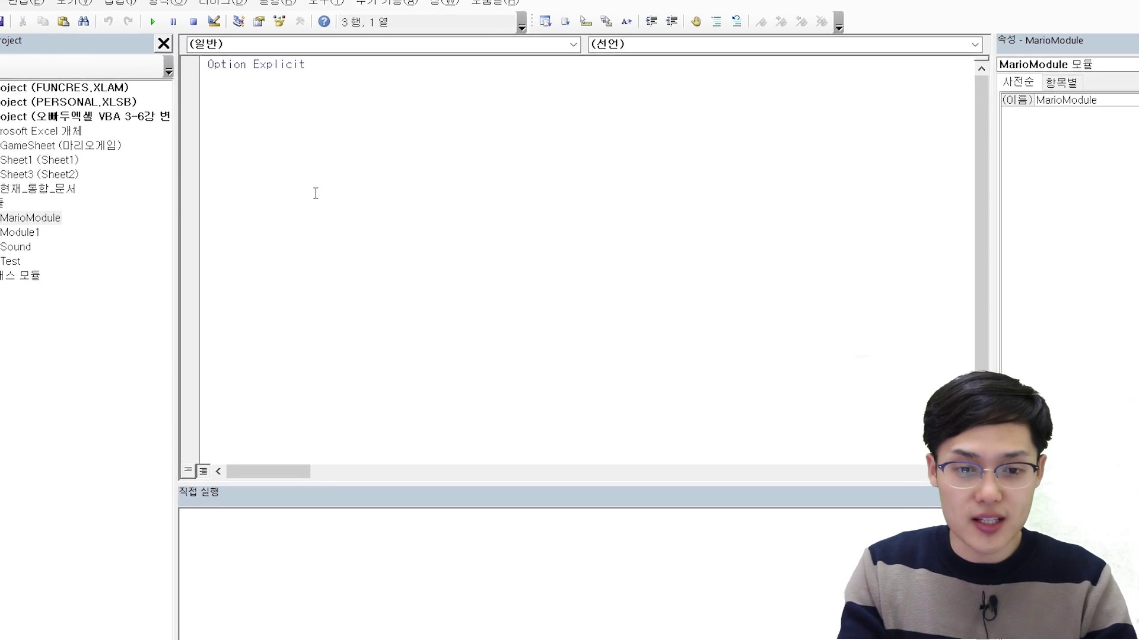
Declare Public pointRng As Range with a comment describing it as Mario's reference cell
text(public P)
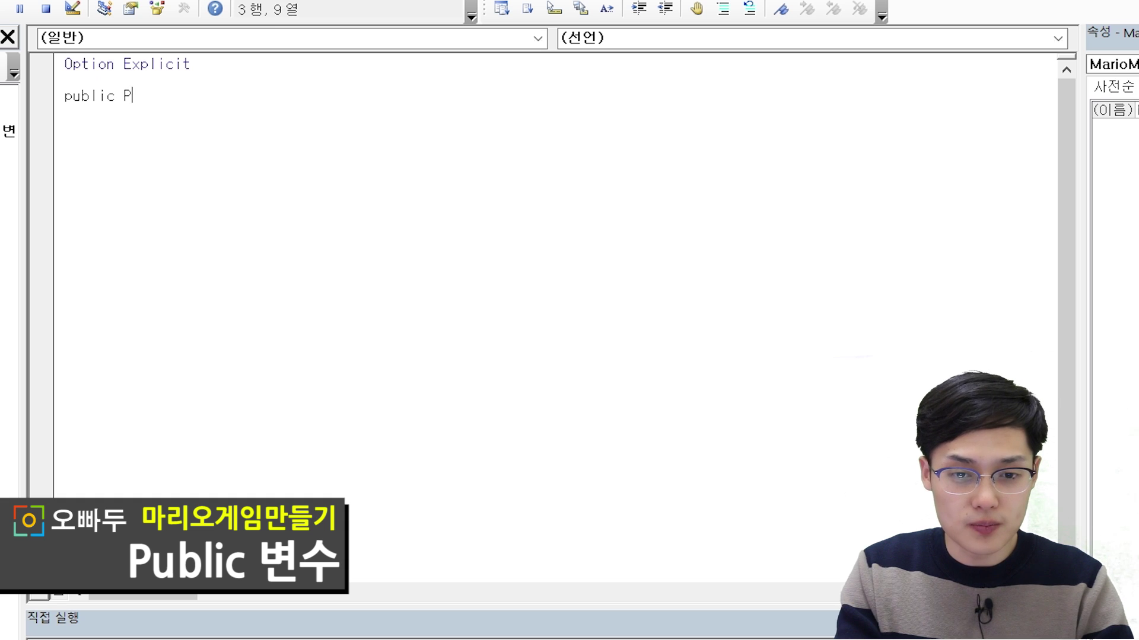
key(BackSpace)
text(pointRng as Range)
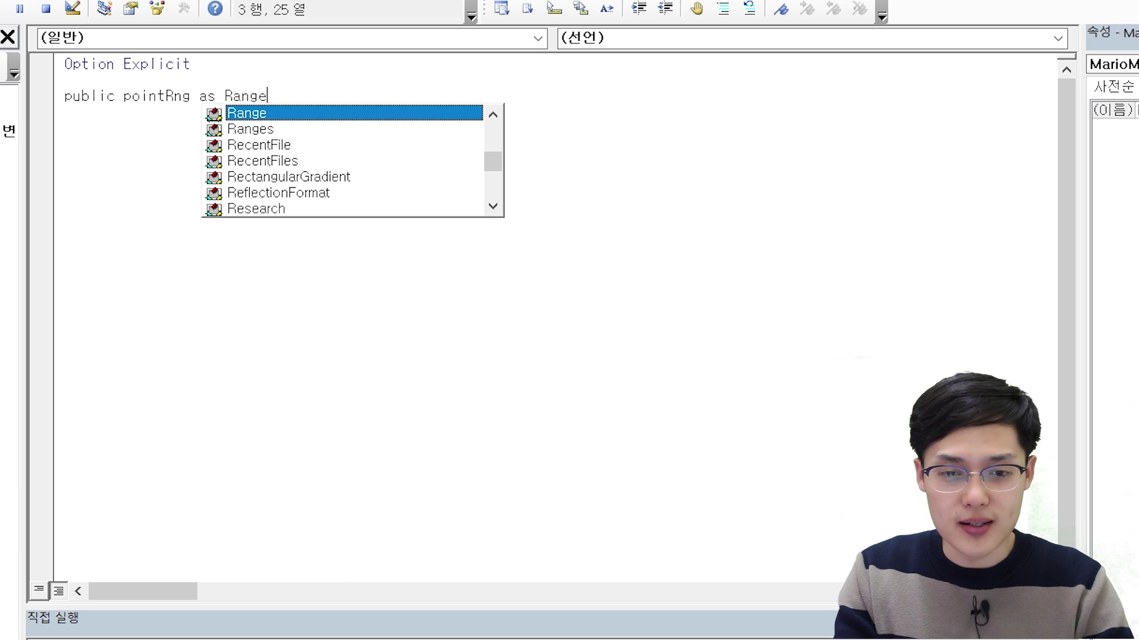
key(Return)
key(BackSpace)
text('//)
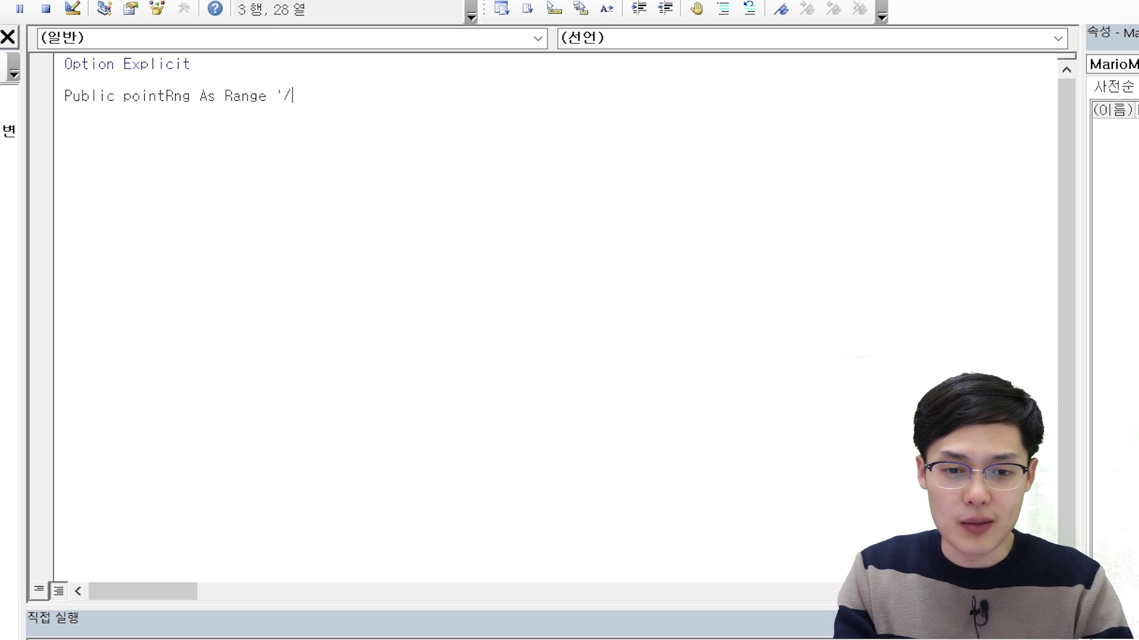
text( 마리)
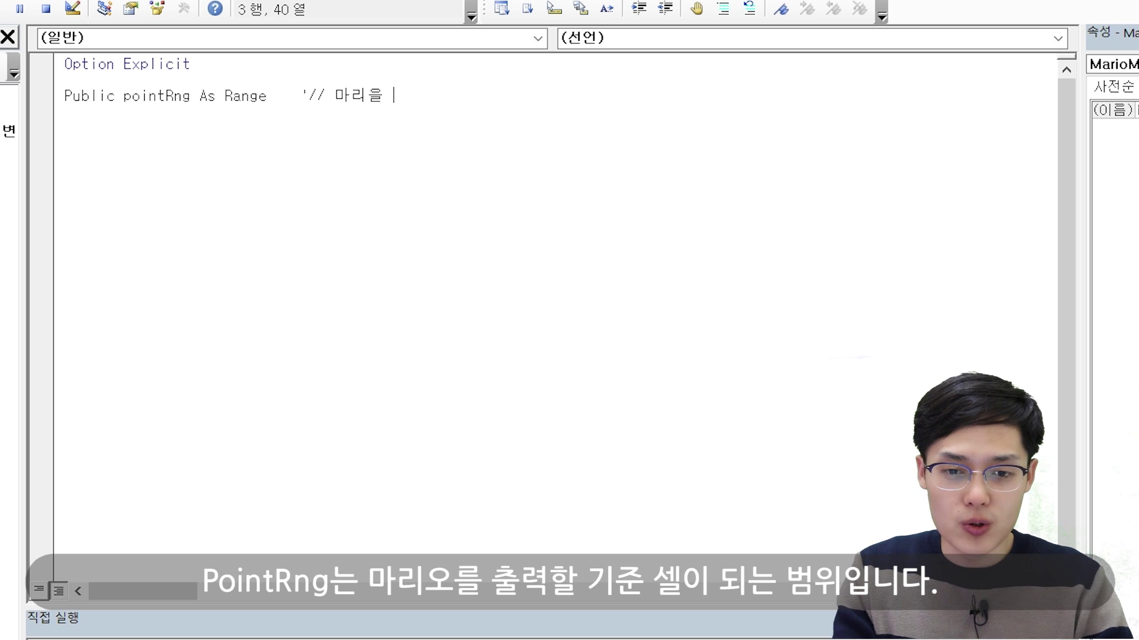
text(오를 출력할 기준 셀이 되)
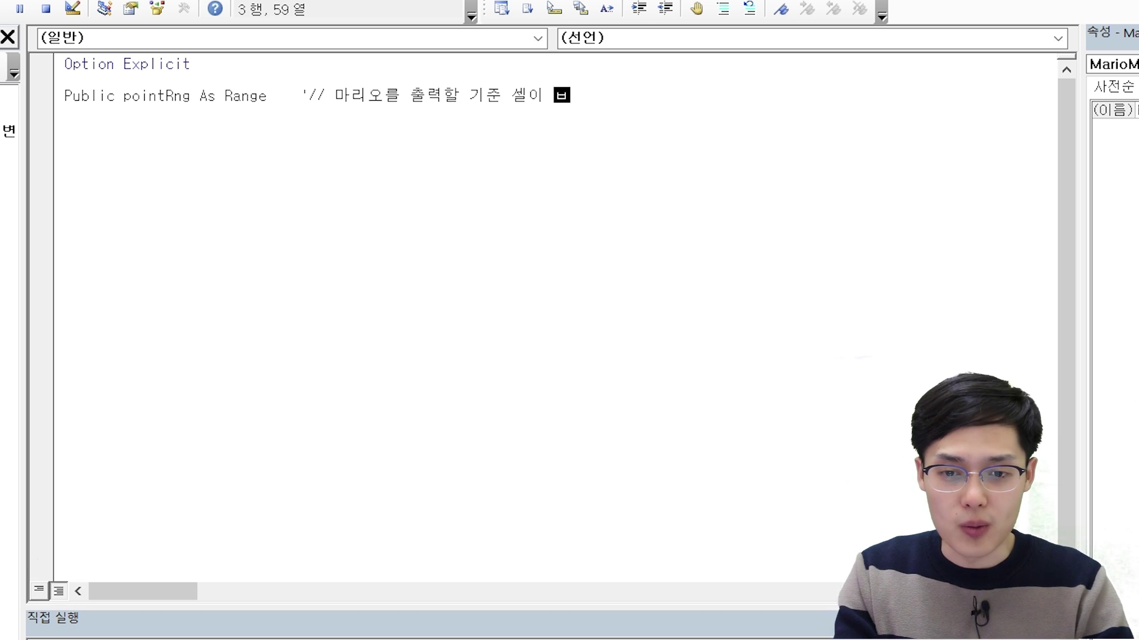
text(는 범위)
key(Return)
Declare Public Facing As Boolean and Public Jump As Boolean, each with an explanatory comment
text(public Facing)
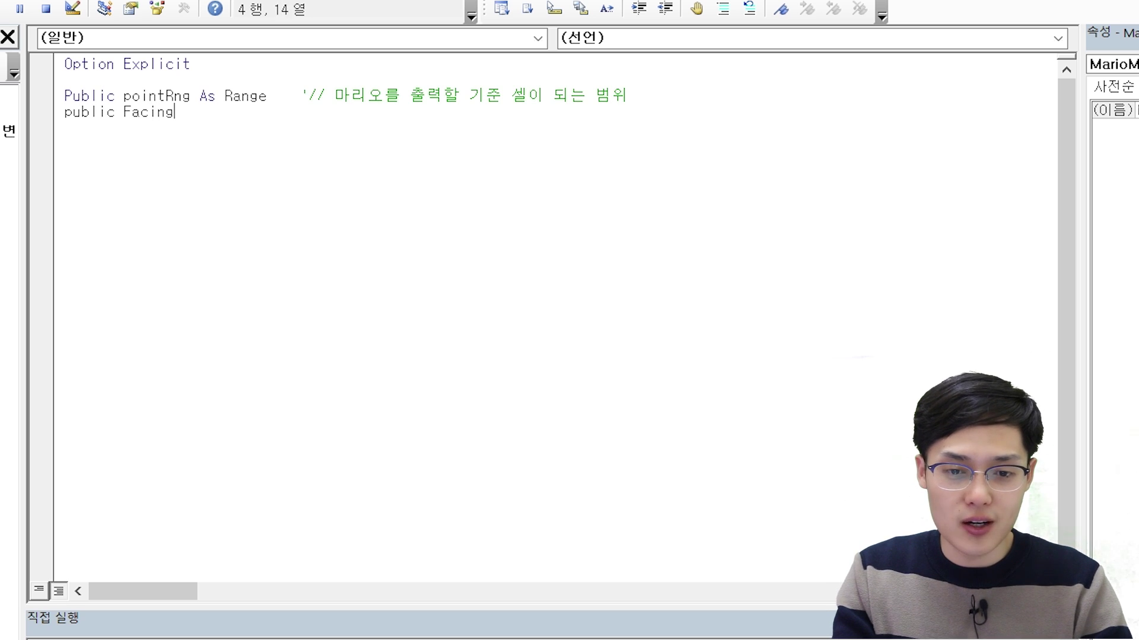
text( as bool)
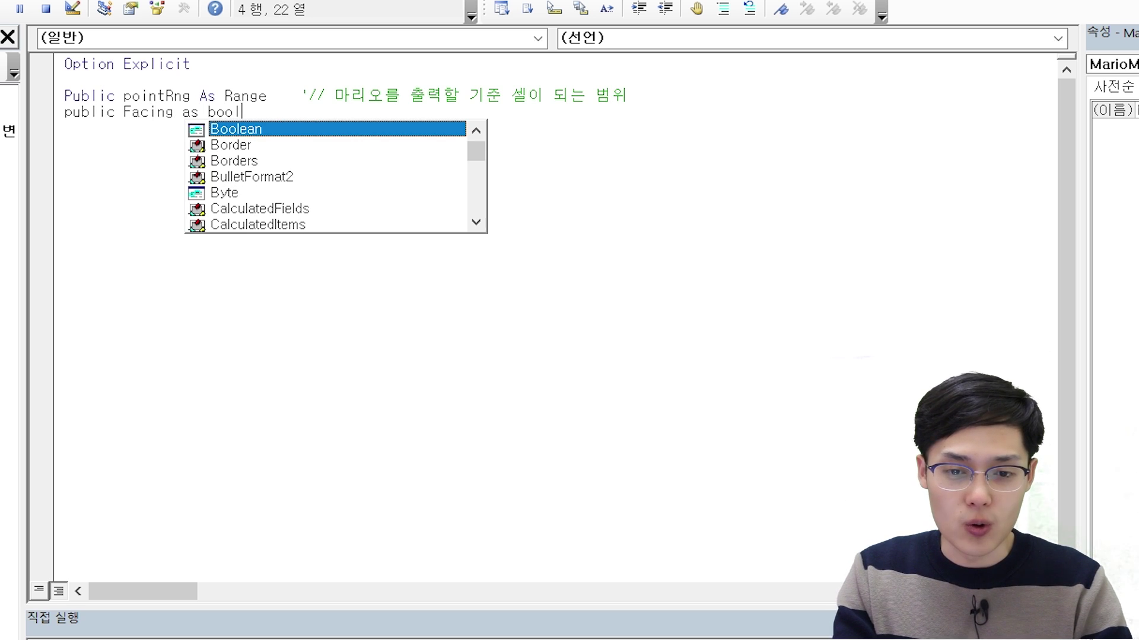
key(Tab)
text('// 마리오가 아앞을 바라보는)
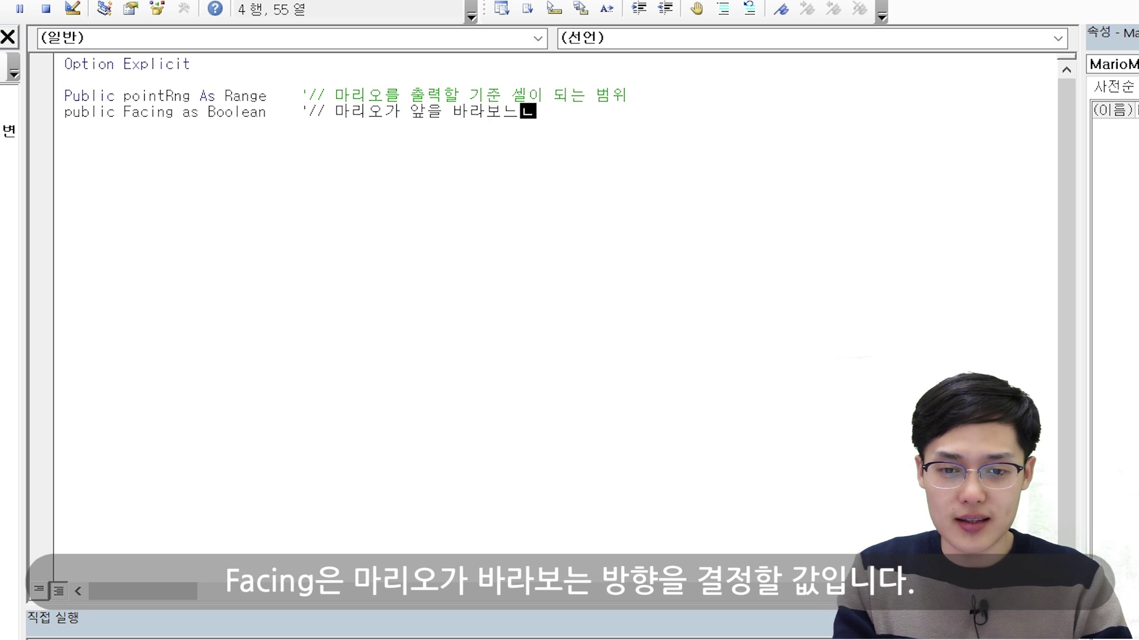
text(지 뒤를 바라보니)
key(BackSpace)
key(BackSpace)
text(는지 방향)
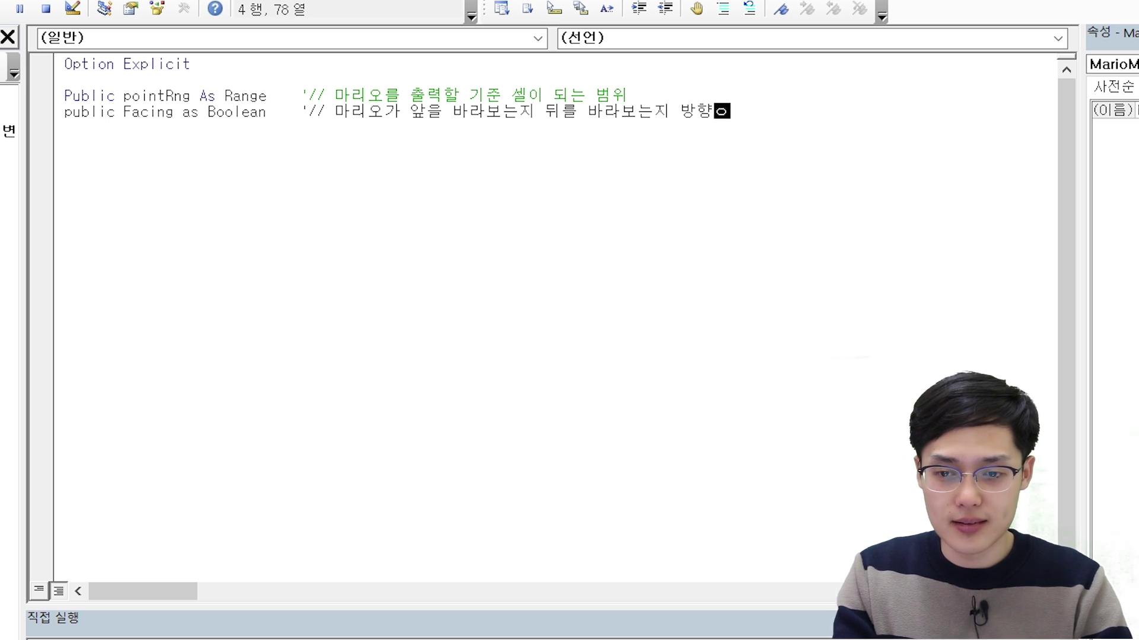
text(을 결정할 갑)
text(ㅅ)
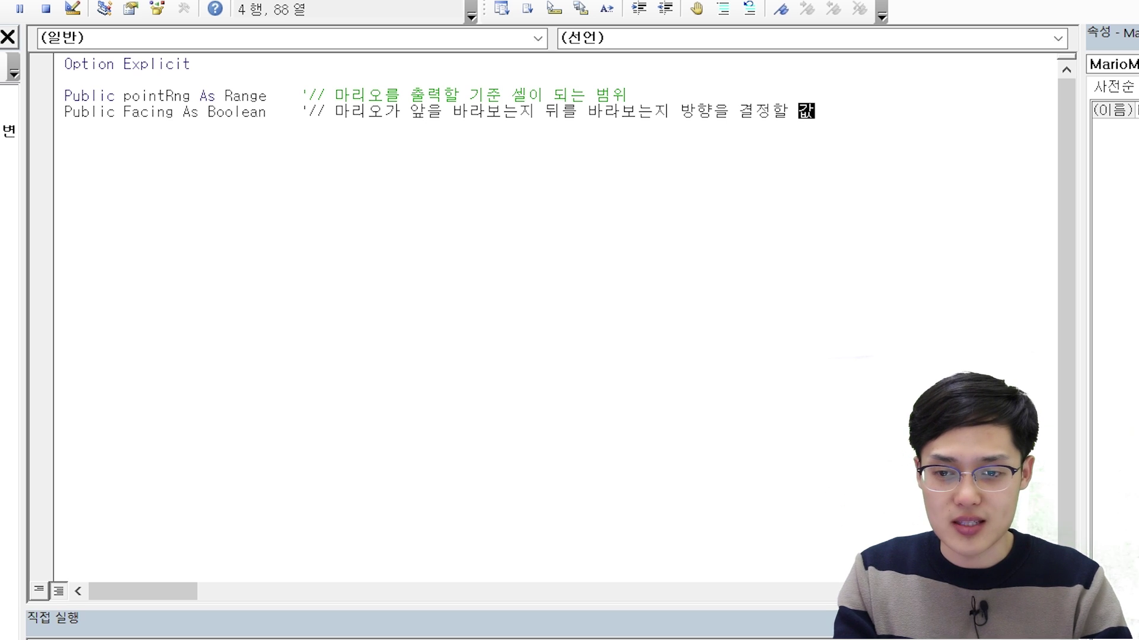
key(Return)
text(publi)
text(ump)
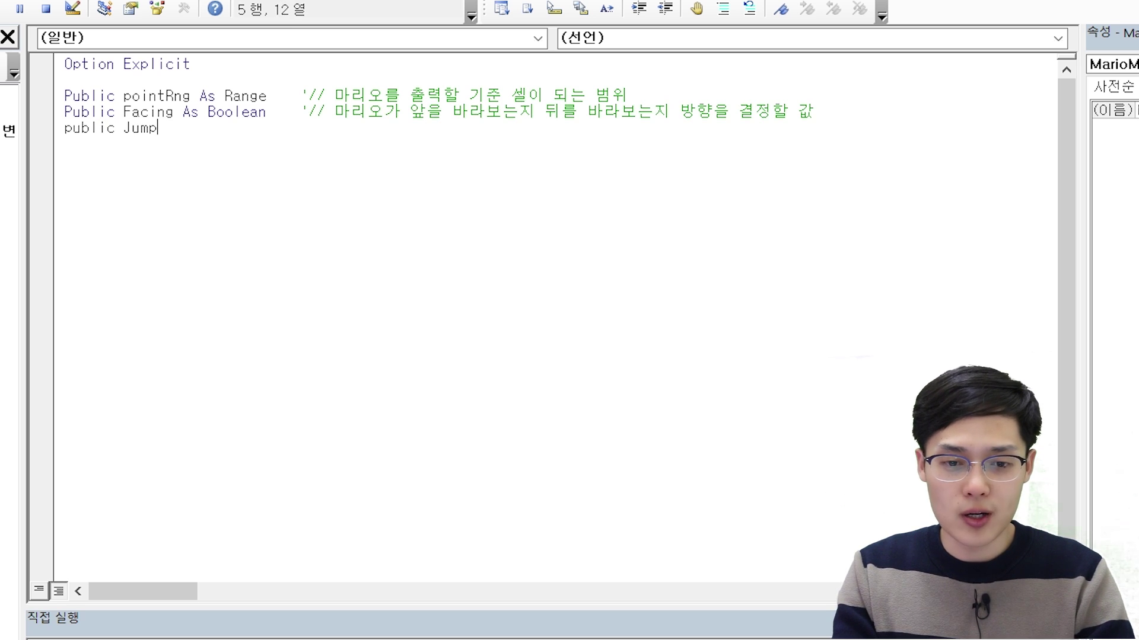
text(s bo)
text(olean)
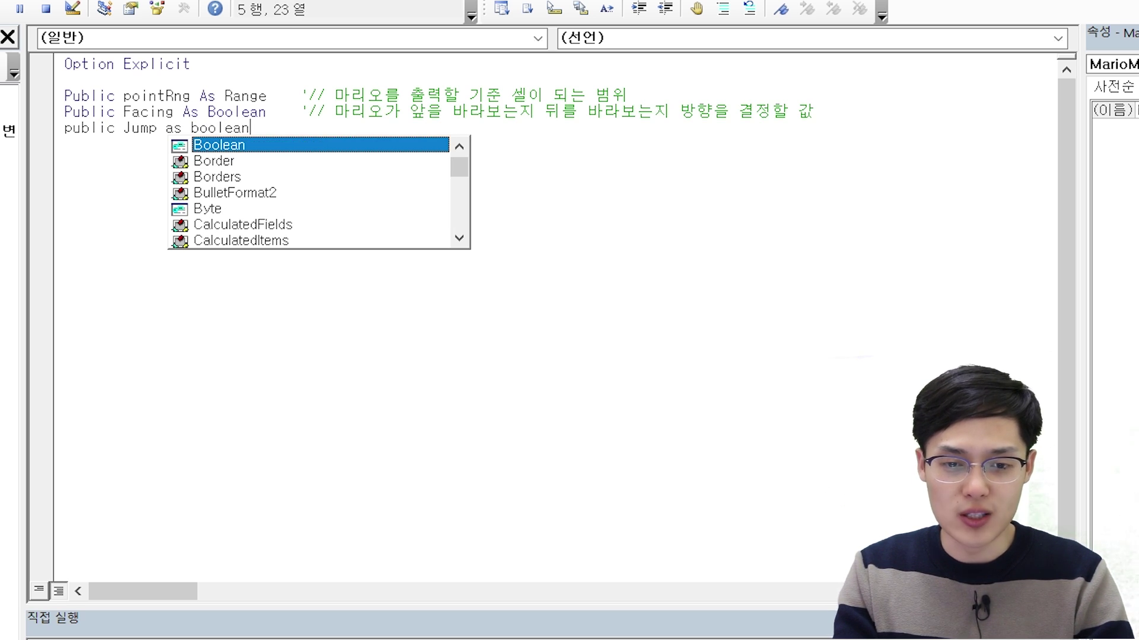
key(Tab)
key(Tab)
text('// 마리오가 점프중인지 판단)
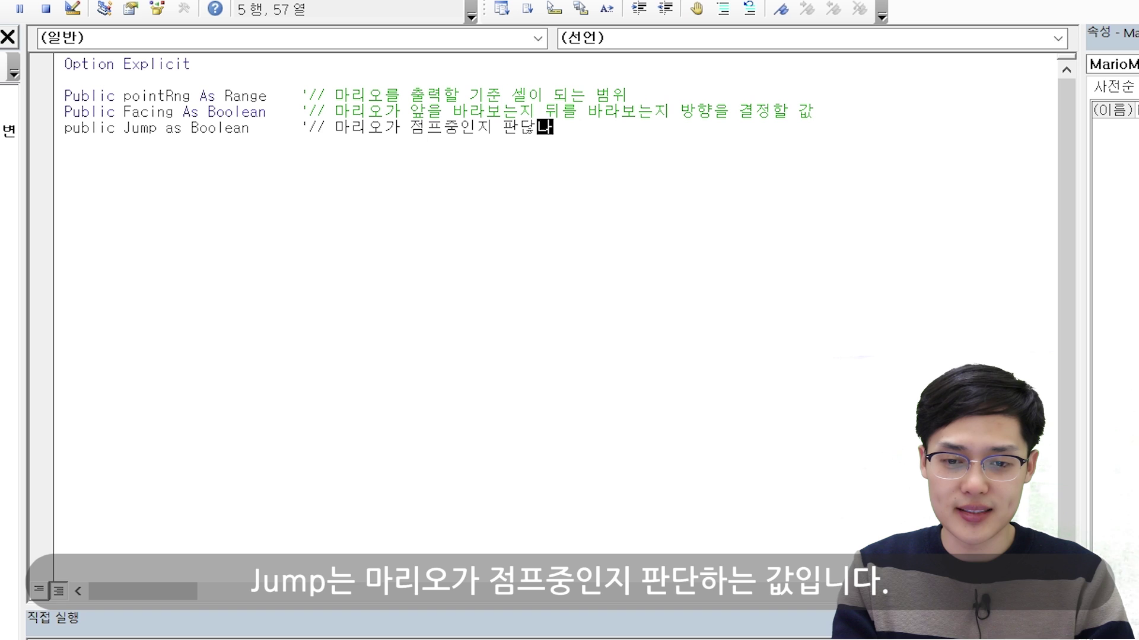
text(하는 값)
key(Return)
key(Return)
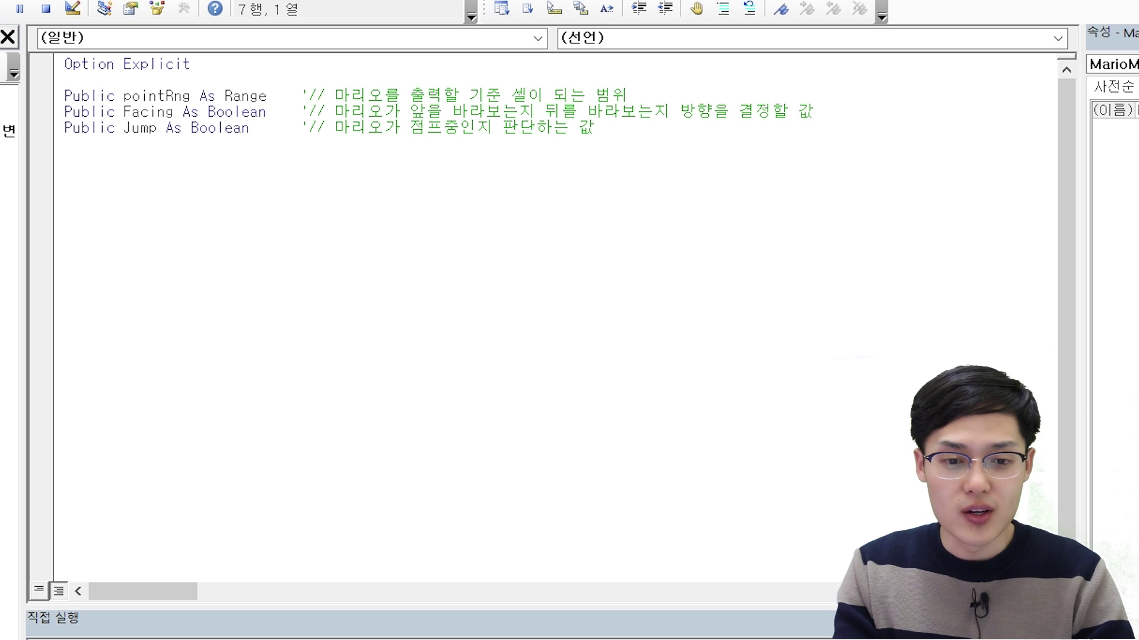
Create Sub Sheet_init and declare Dim StartRng As Range inside it
text(sub Sheet_init)
key(Return)
key(Return)
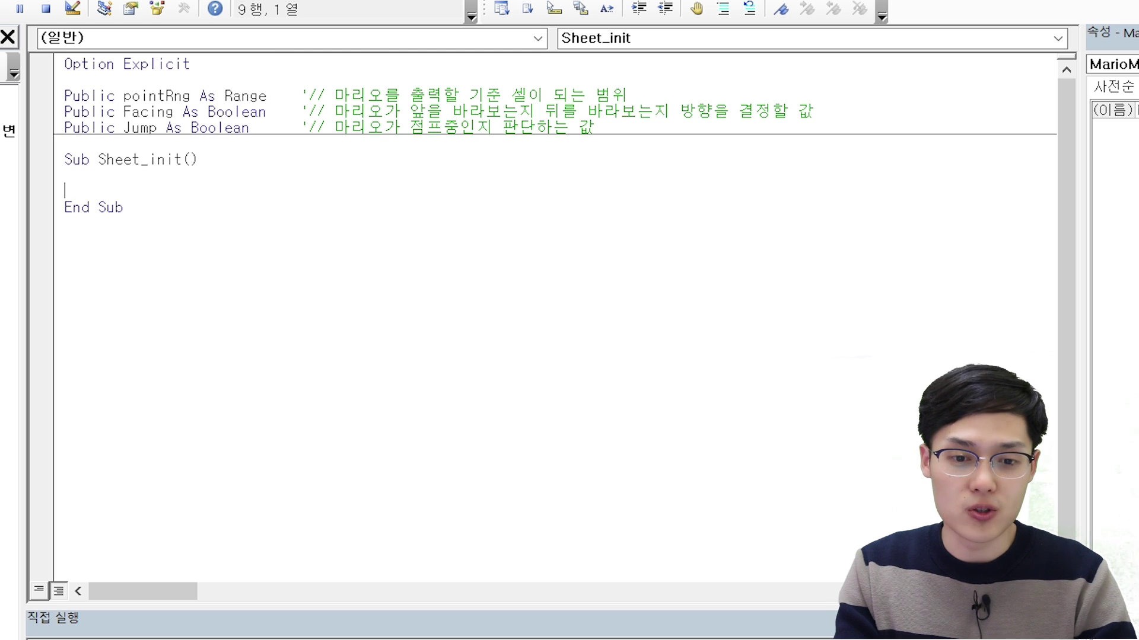
key(Return)
key(Up)
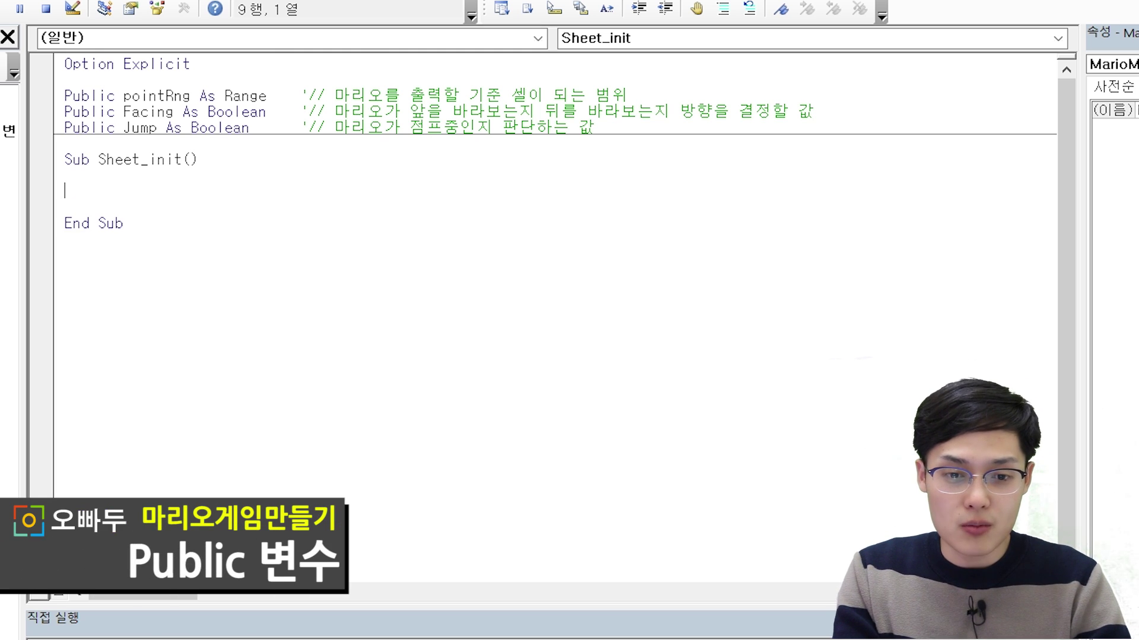
text(art)
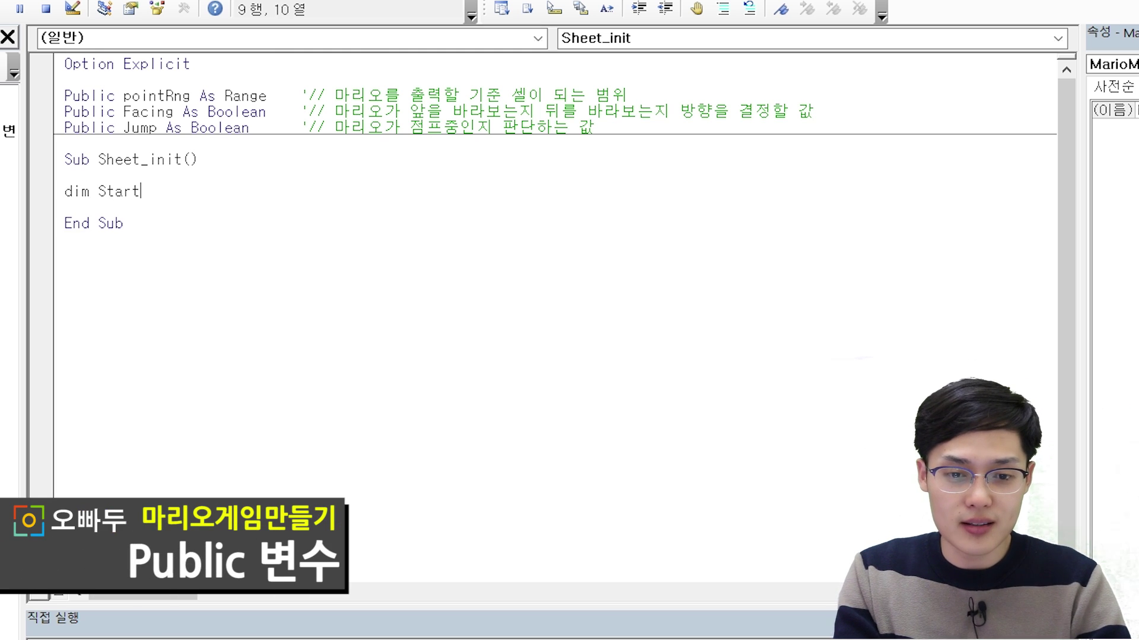
text(Rng as range)
key(Return)
key(Return)
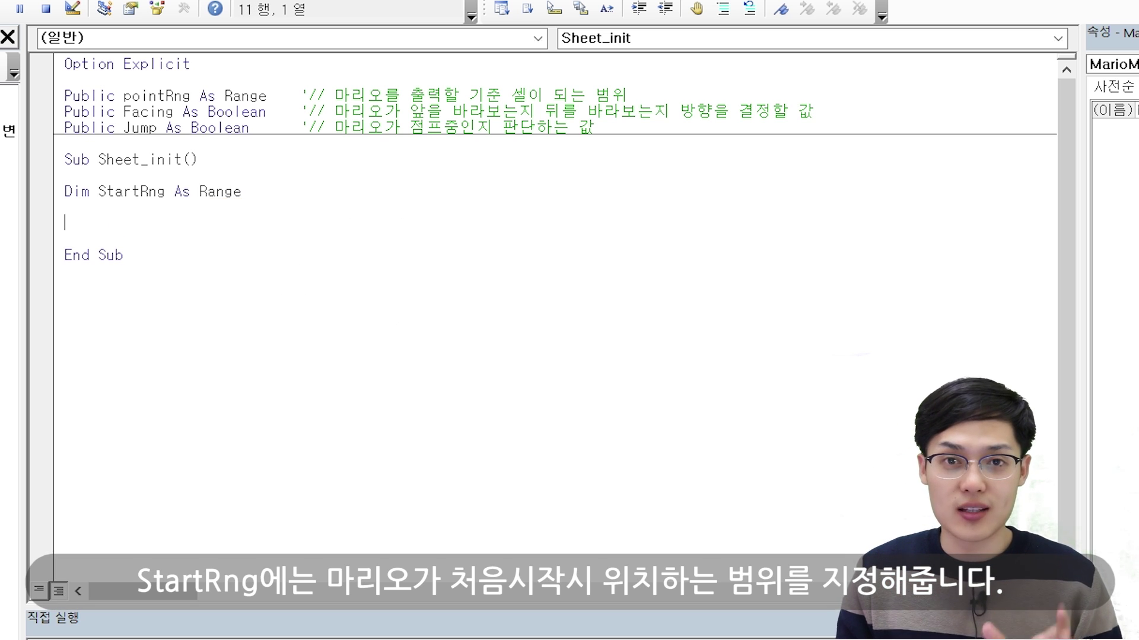
Add a With GameSheet … End With block inside Sheet_init with an indented empty line
text(wit)
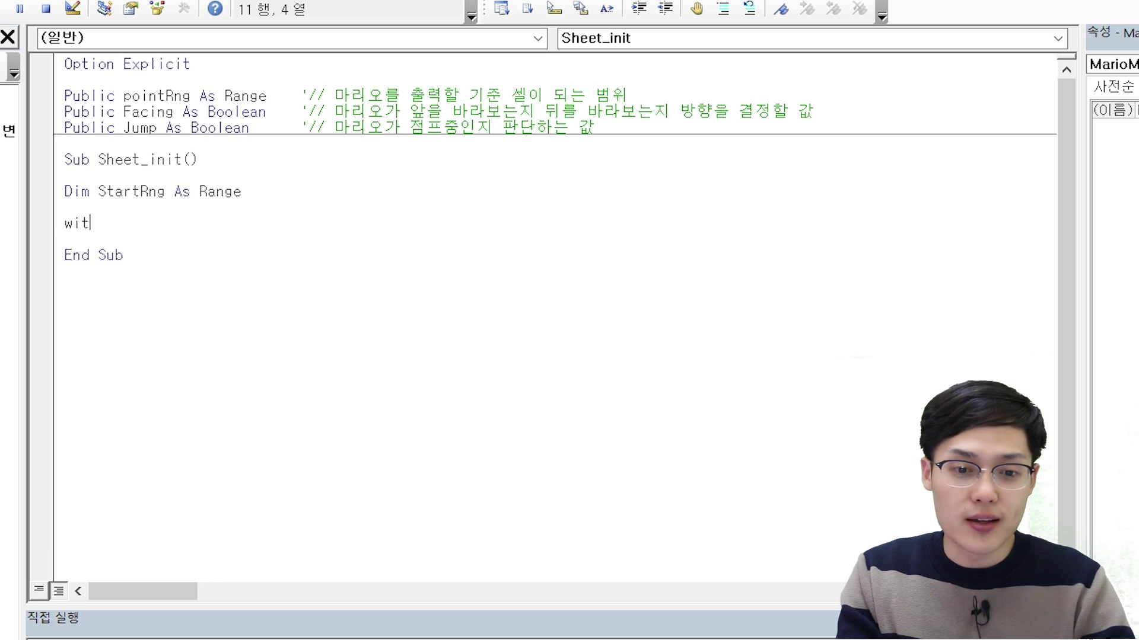
text(mest)
key(Return)
key(Return)
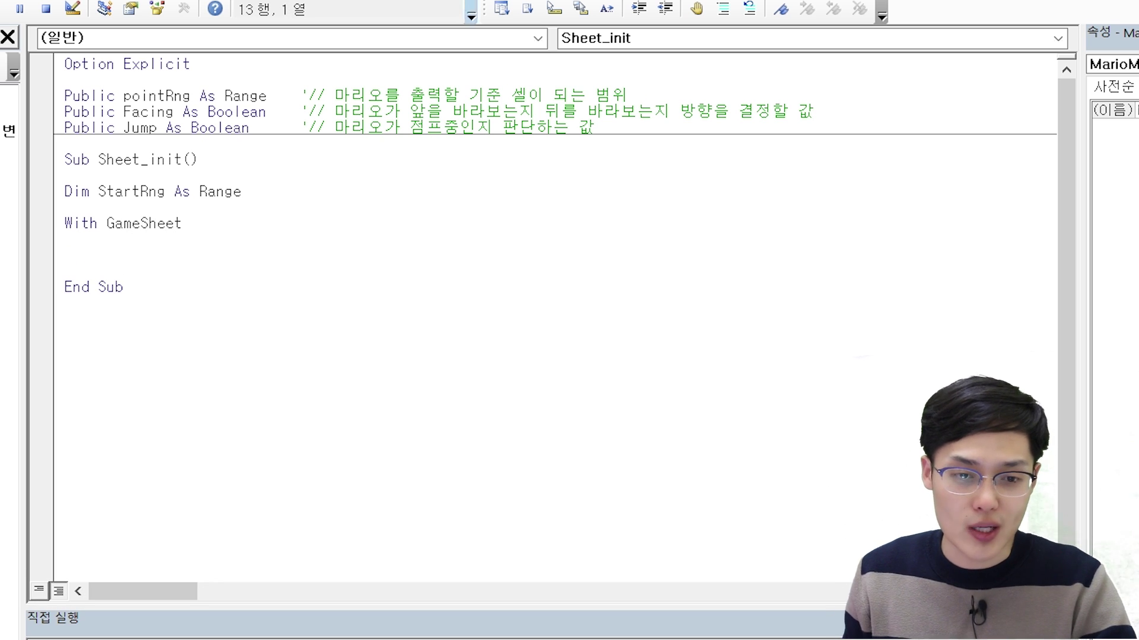
text(end wth)
key(Return)
key(Up)
key(Return)
click(77, 242)
key(Return)
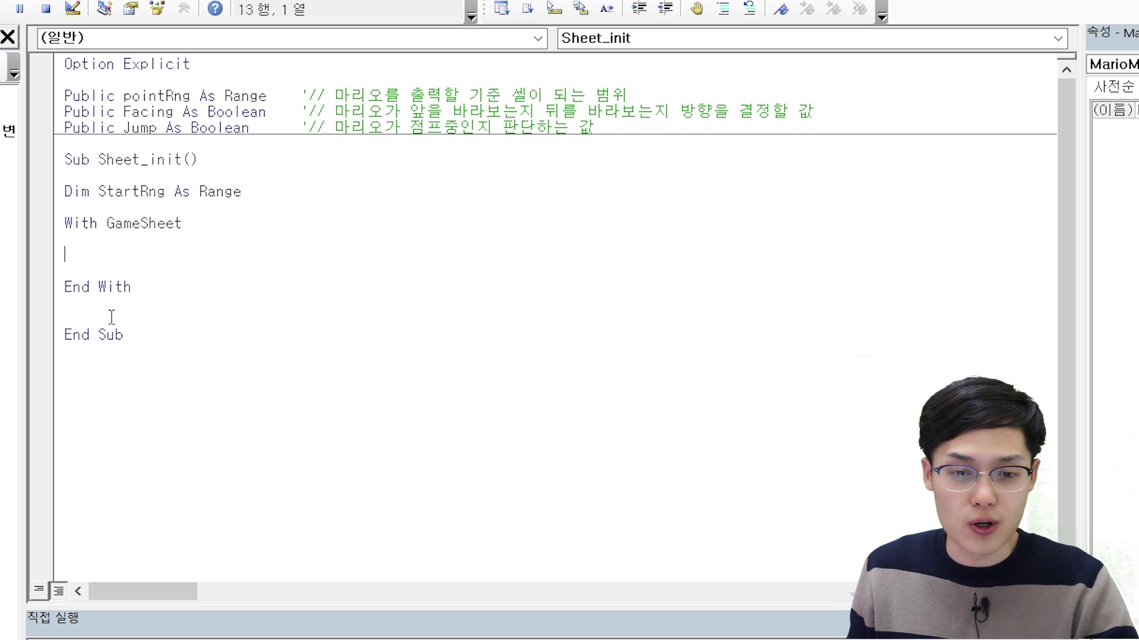
key(Up)
key(Tab)
Begin the line Set StartRng = .Range(" inside the With block
text(.)
key(BackSpace)
text(set )
text(ㄴ)
key(BackSpace)
text(star)
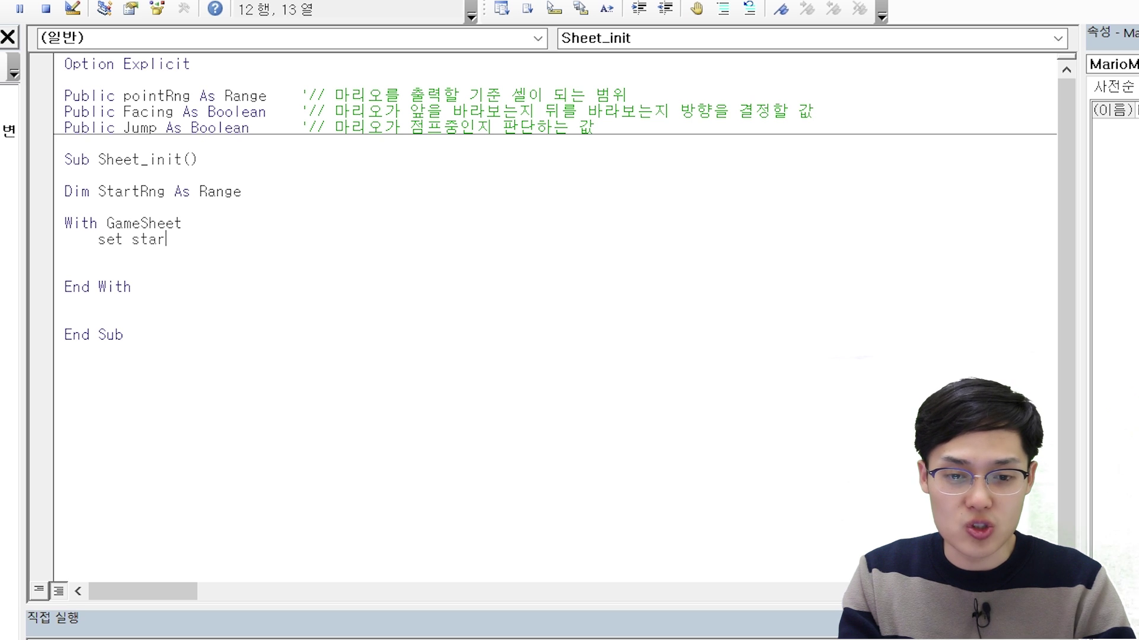
text(trng )
text(.range(")
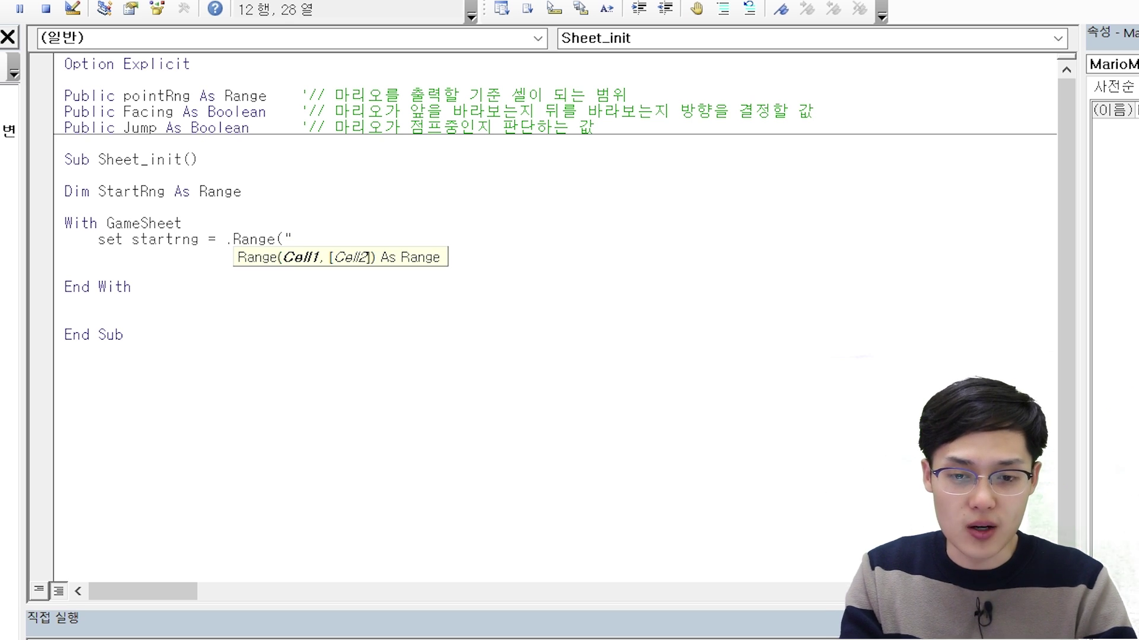
key(alt+F11)
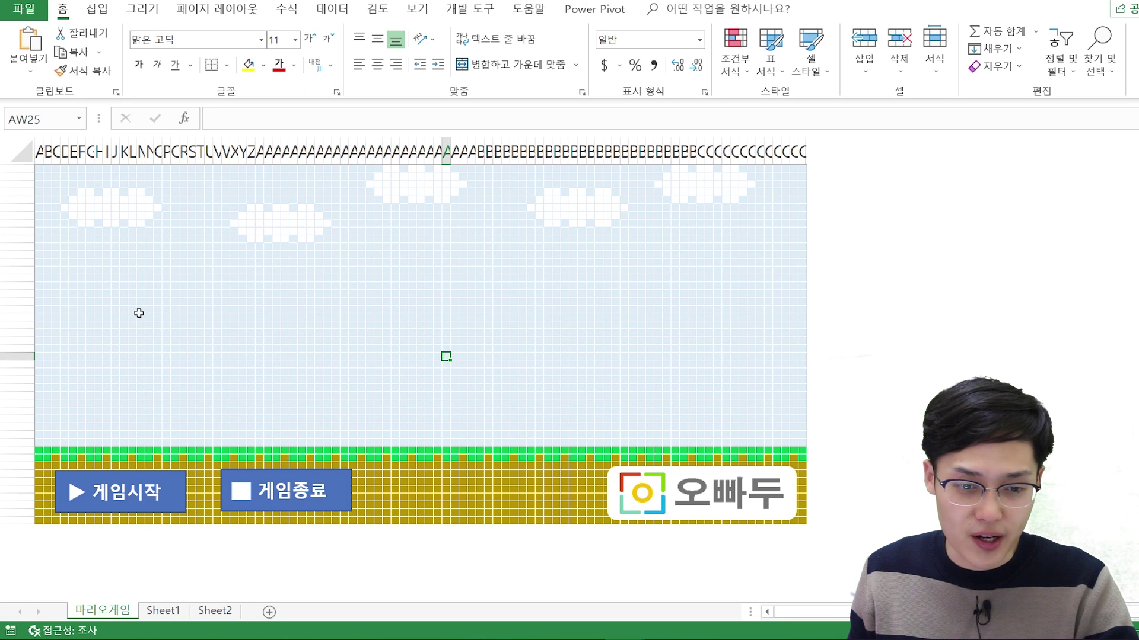
Find Mario's start cell F21 on the sheet and complete Set StartRng = .Range("F21")
click(97, 285)
click(90, 293)
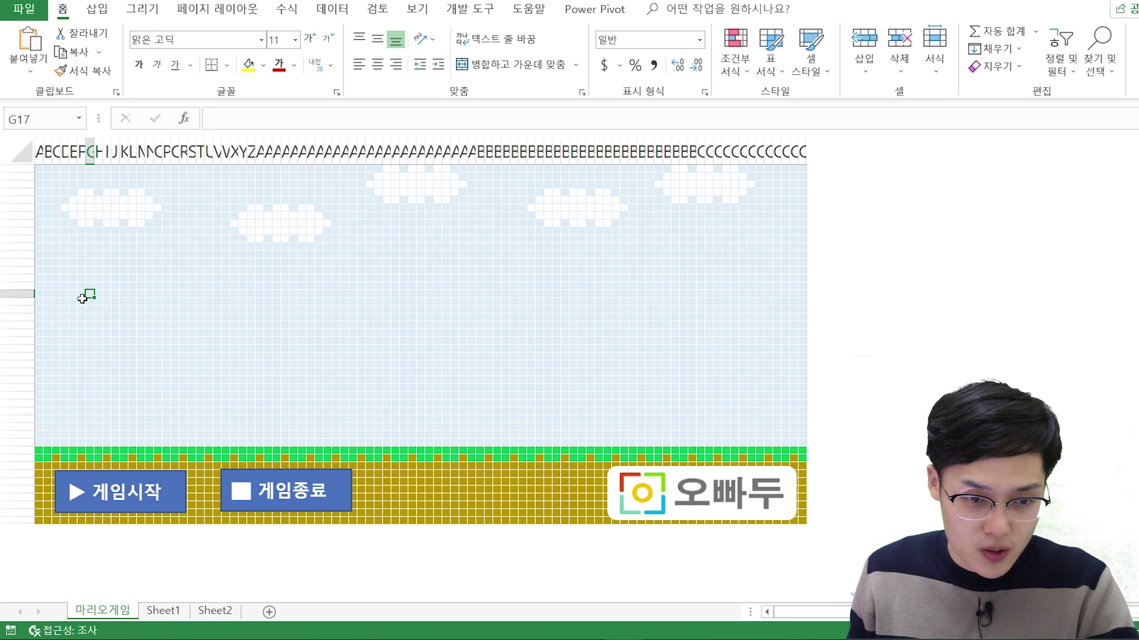
click(74, 317)
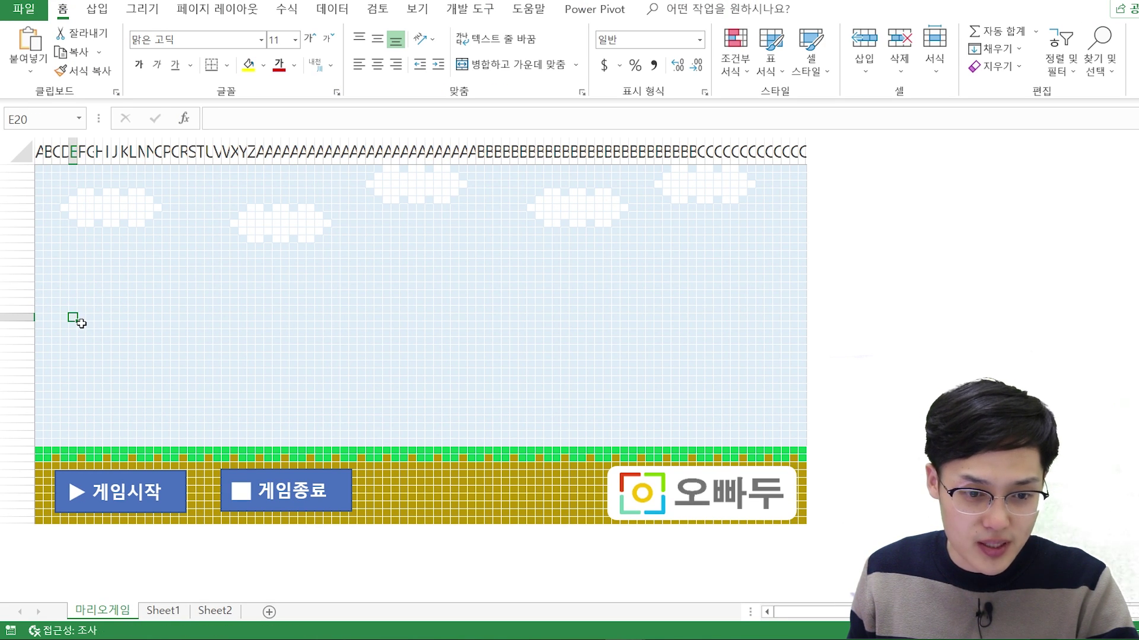
click(81, 323)
key(alt+F11)
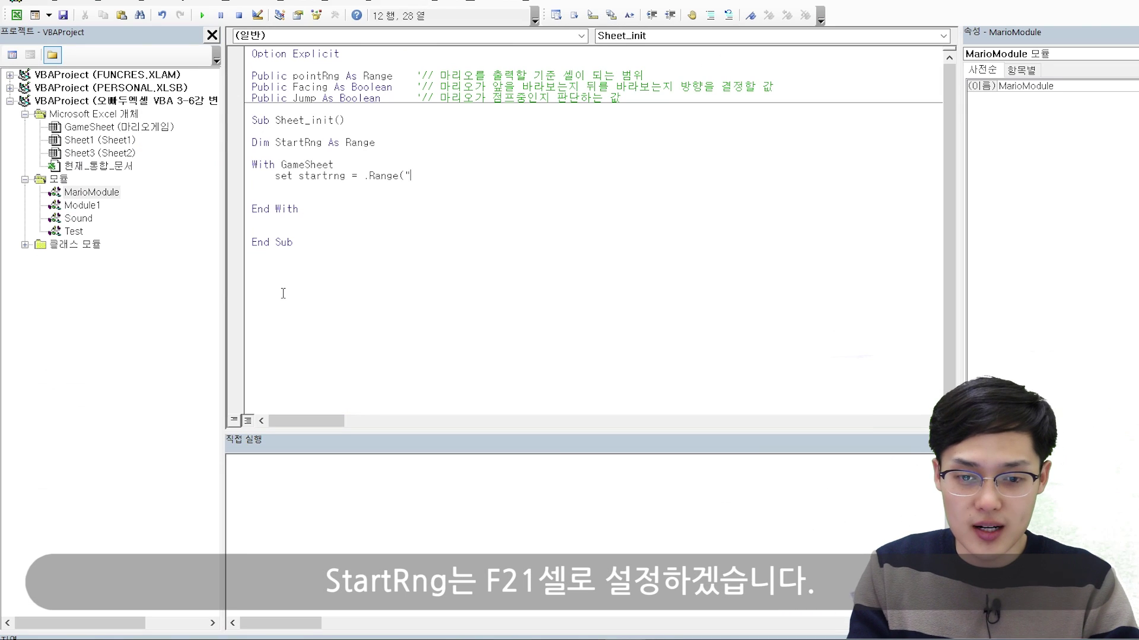
text(F)
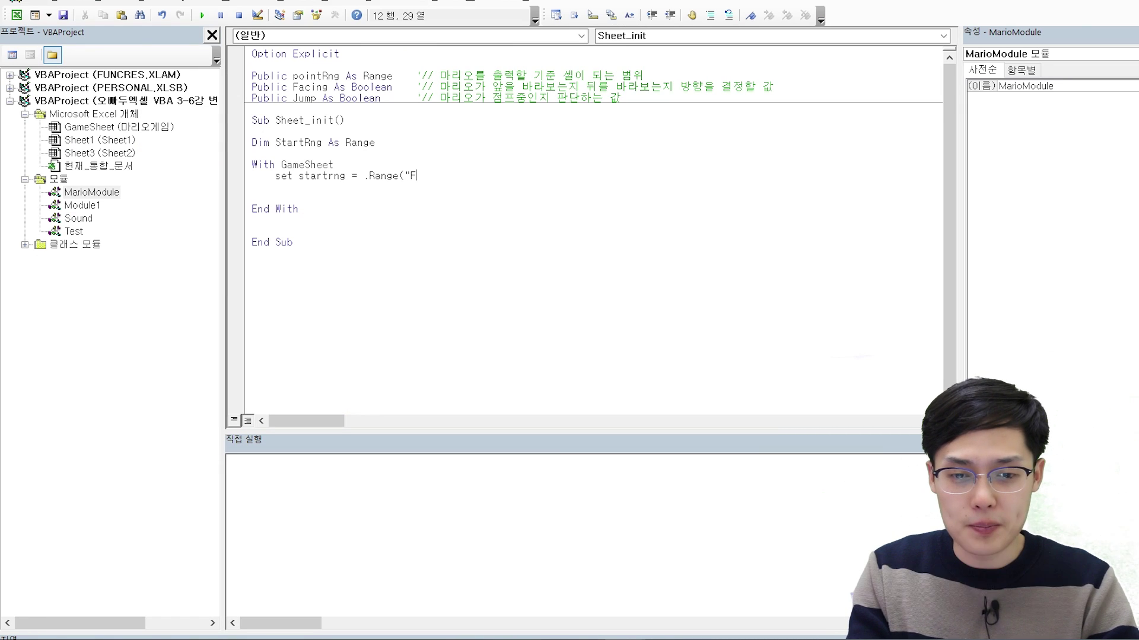
text().)
key(BackSpace)
key(Return)
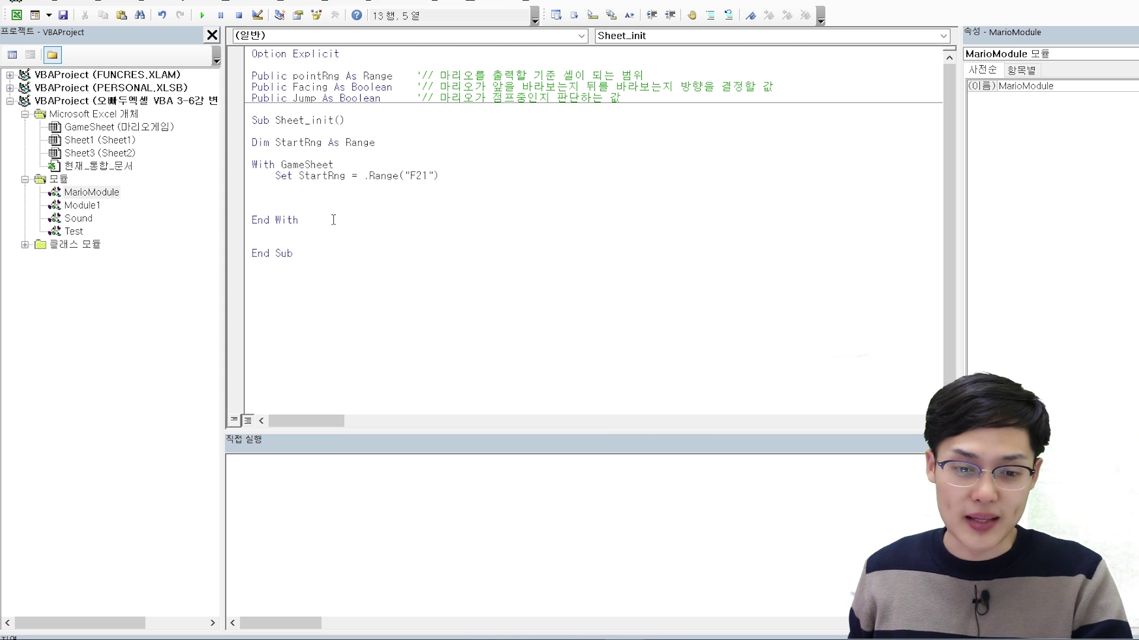
key(alt+F11)
Fill three test blocks in the sky red, around AI24, BA24 and L22
drag(291, 321, 363, 367)
click(361, 404)
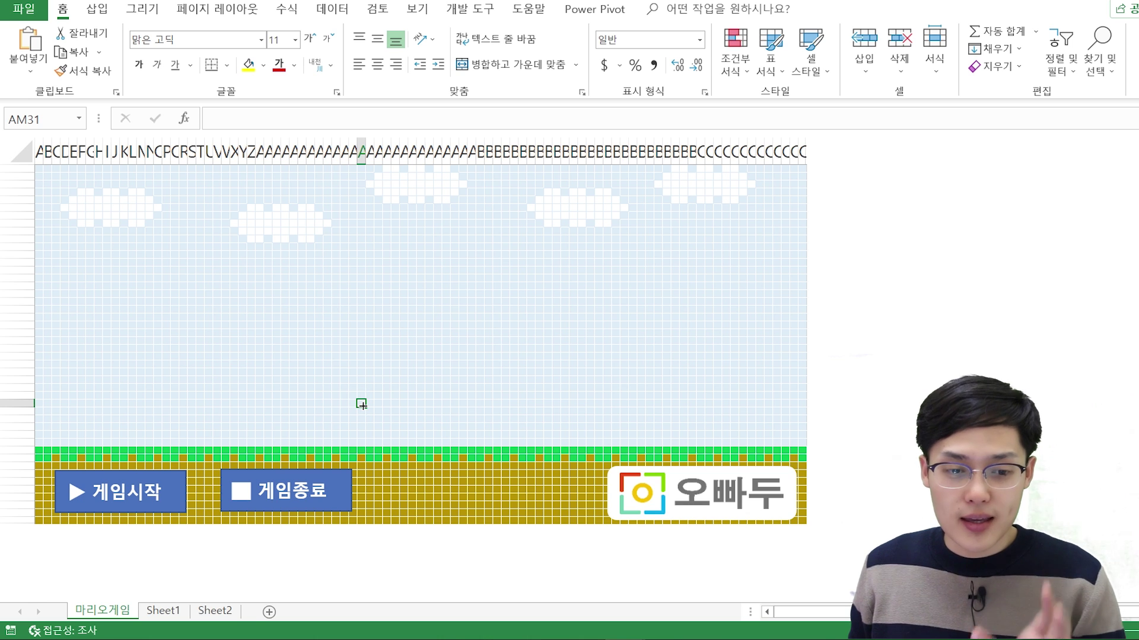
click(376, 366)
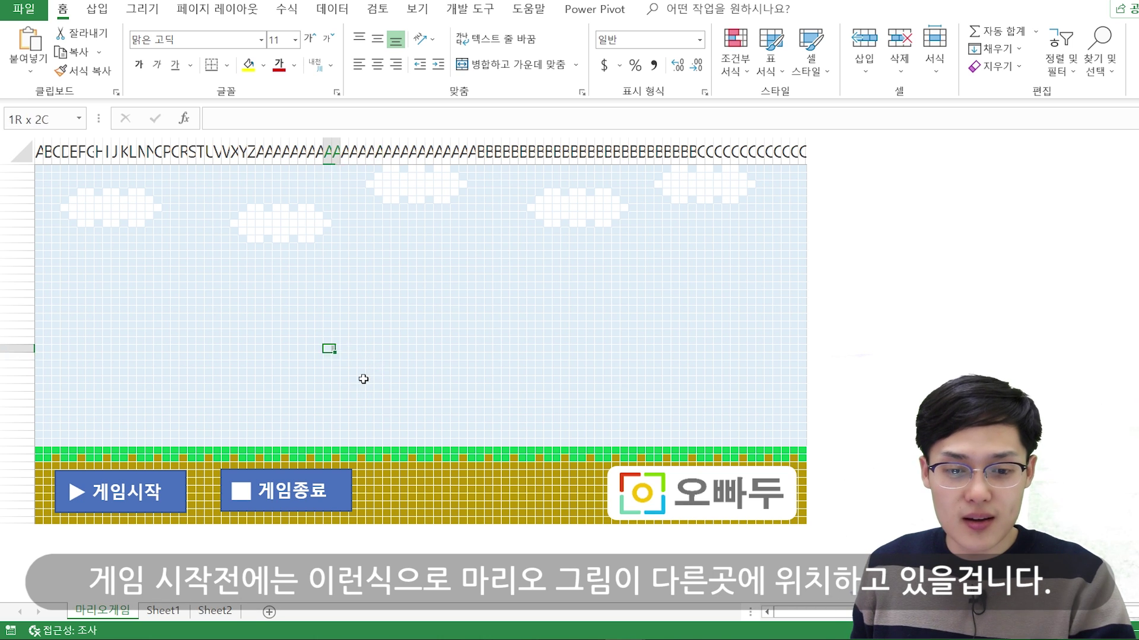
drag(326, 348, 396, 397)
click(263, 66)
click(260, 189)
drag(479, 348, 567, 388)
click(254, 64)
drag(131, 333, 201, 396)
click(248, 65)
click(277, 334)
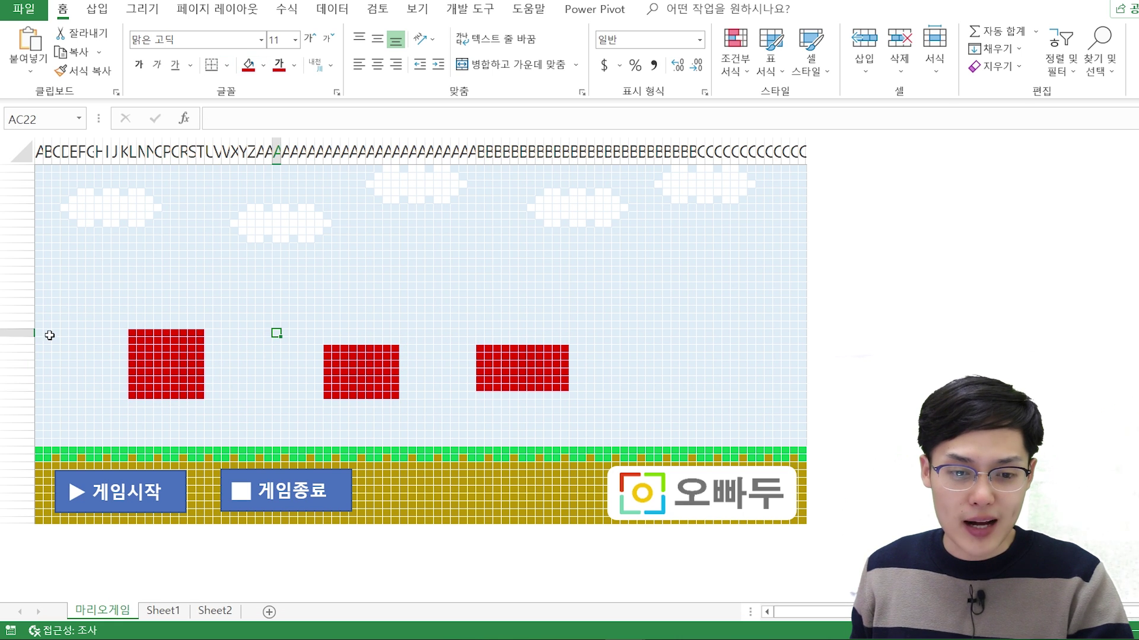
Cover the red blocks with plain sky copied from C20, then begin .Range(" in Sheet_init
click(83, 325)
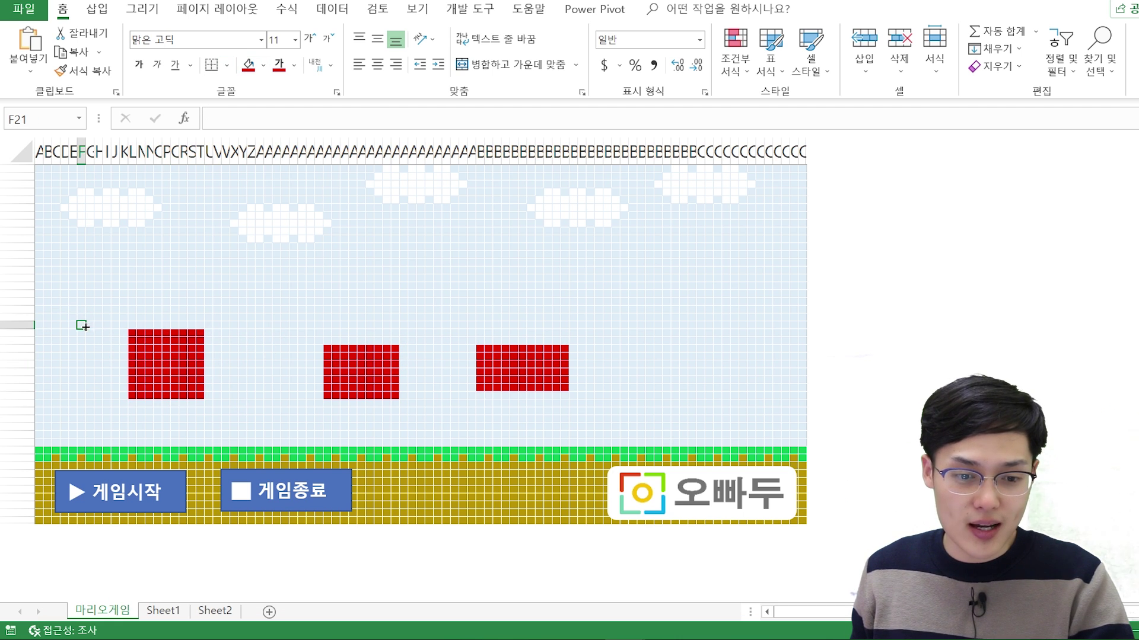
shift+click(151, 440)
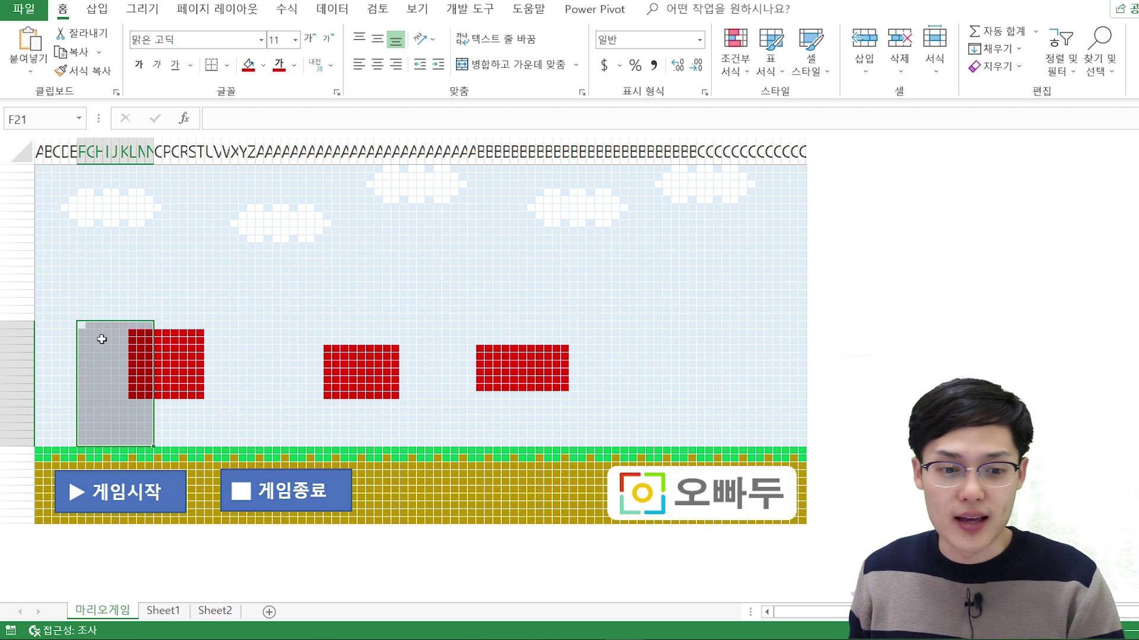
drag(54, 316, 100, 358)
key(ctrl+c)
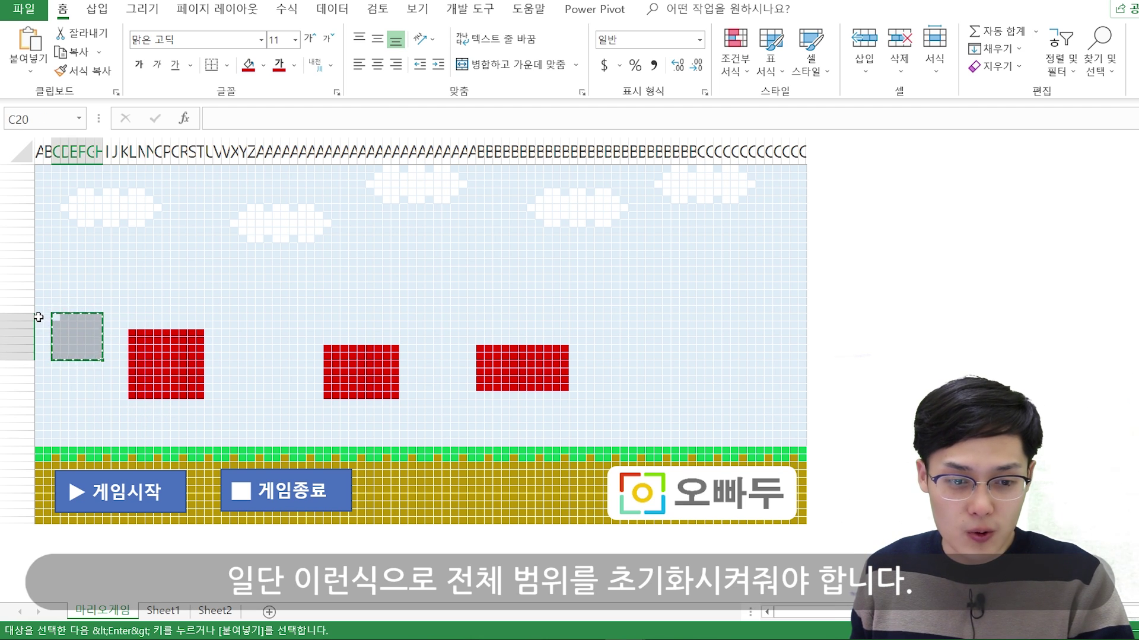
drag(38, 318, 813, 452)
key(ctrl+v)
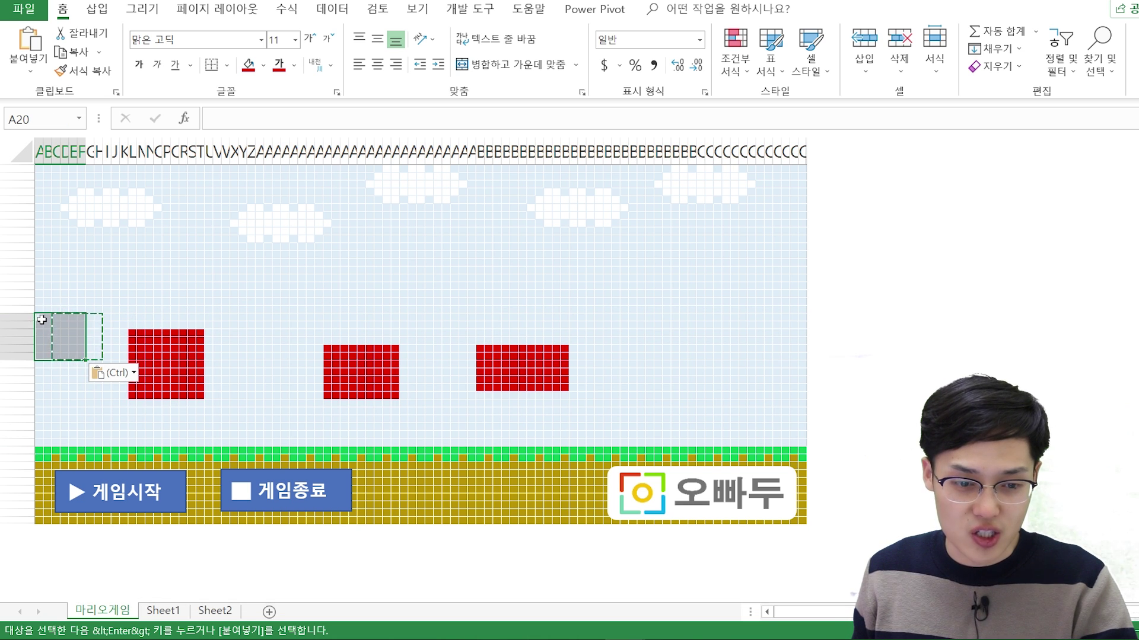
key(ctrl+z)
key(ctrl+v)
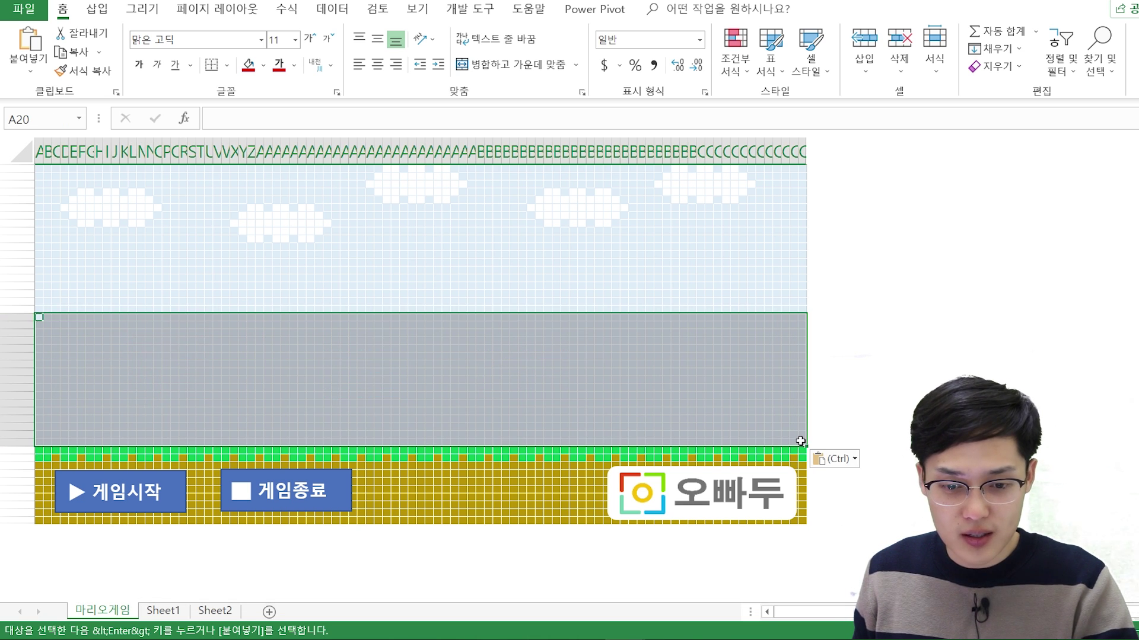
key(ctrl+z)
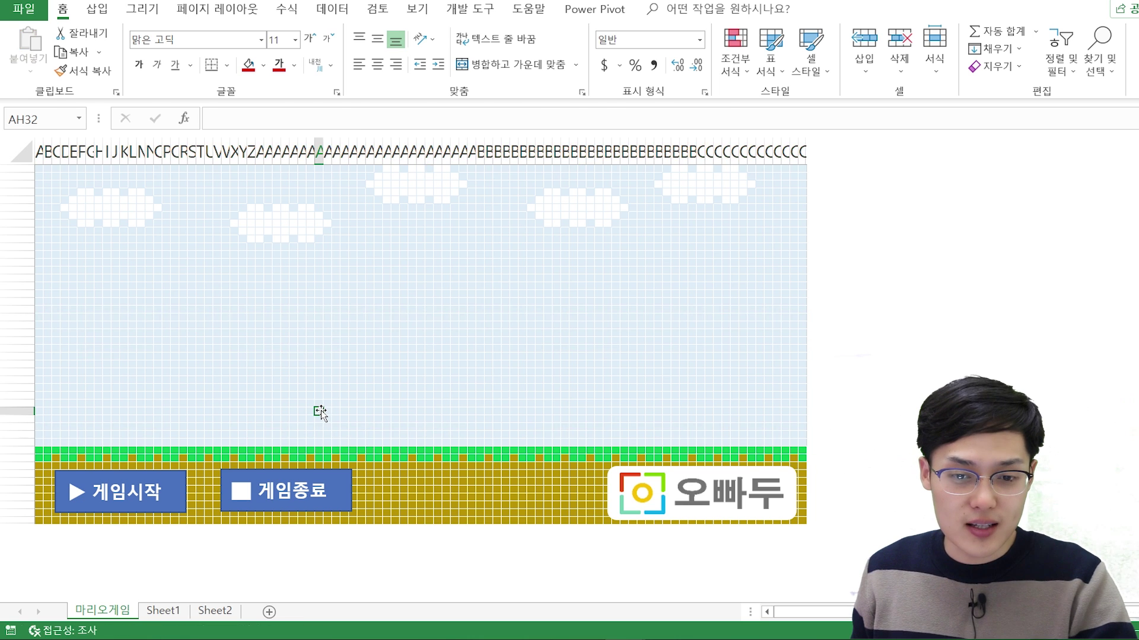
text(.range("21:)
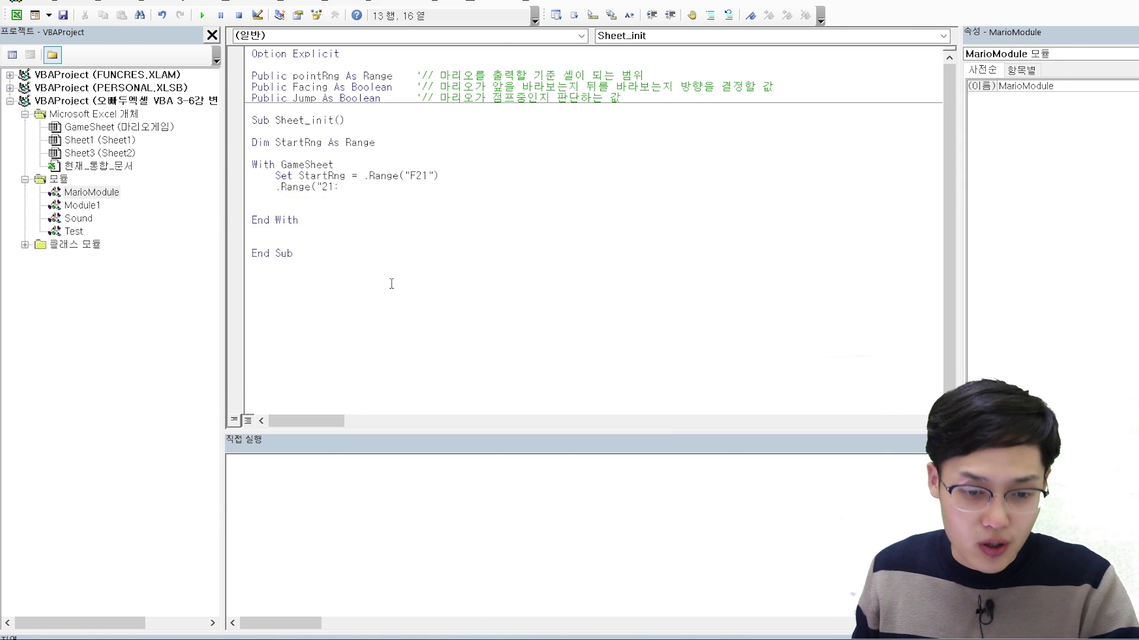
Extend the line to .Range("21:36").Interior.Color in Sheet_init
key(alt+F11)
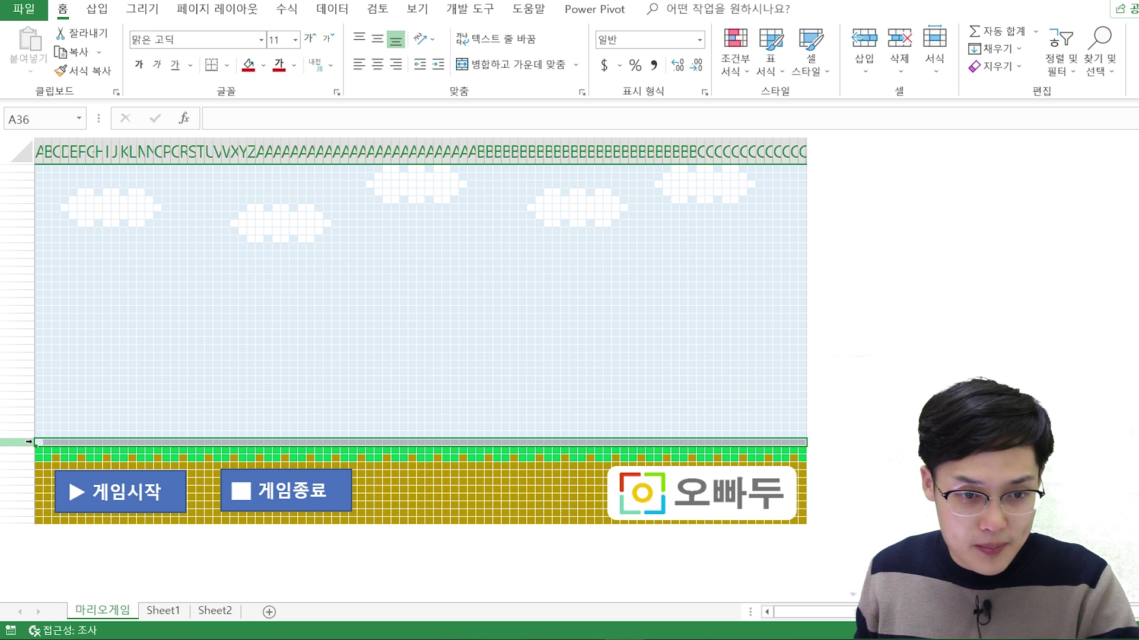
key(alt+F11)
text(.Range("21:36"))
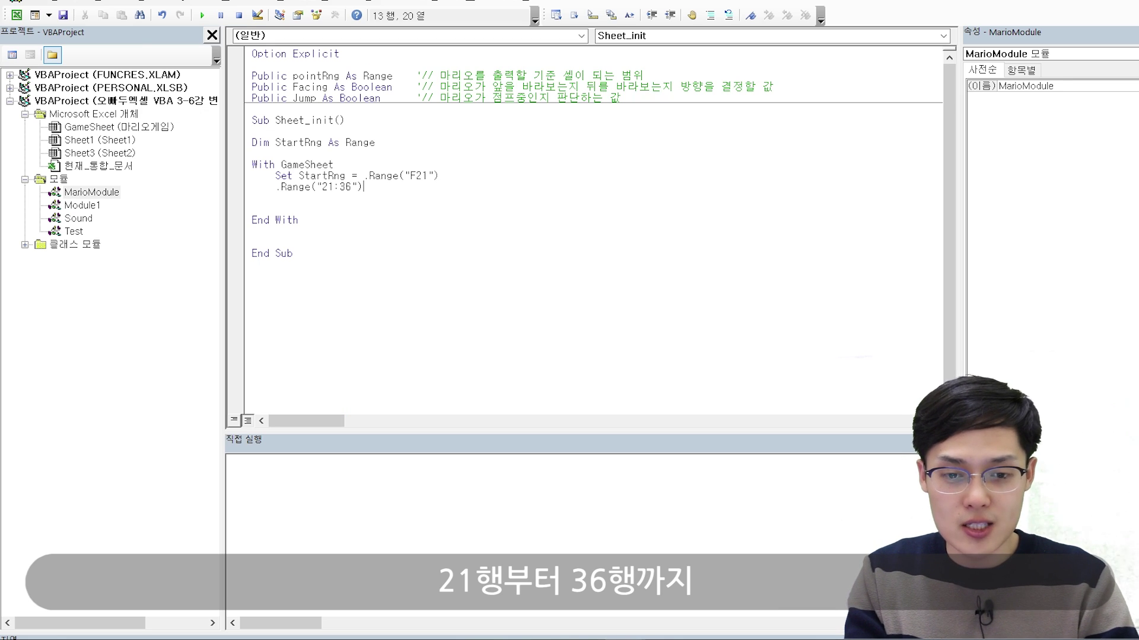
text(.Int)
key(Tab)
text(.Color)
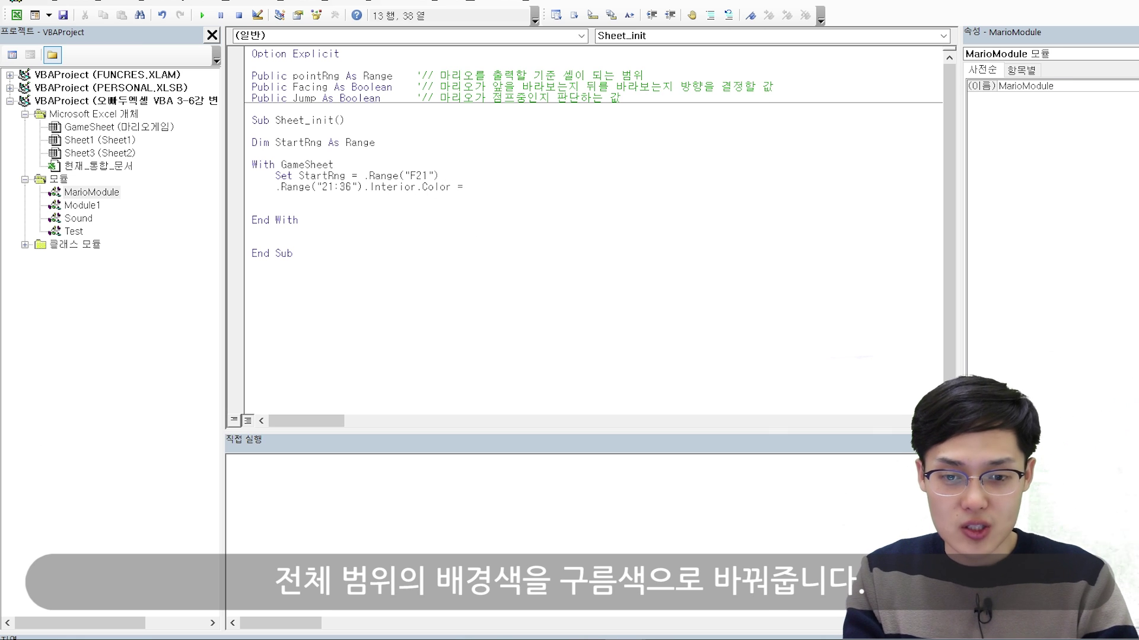
Check the sky colour at cell L25 and assign it as RGB(221, 235, 247)
key(alt+F11)
click(132, 356)
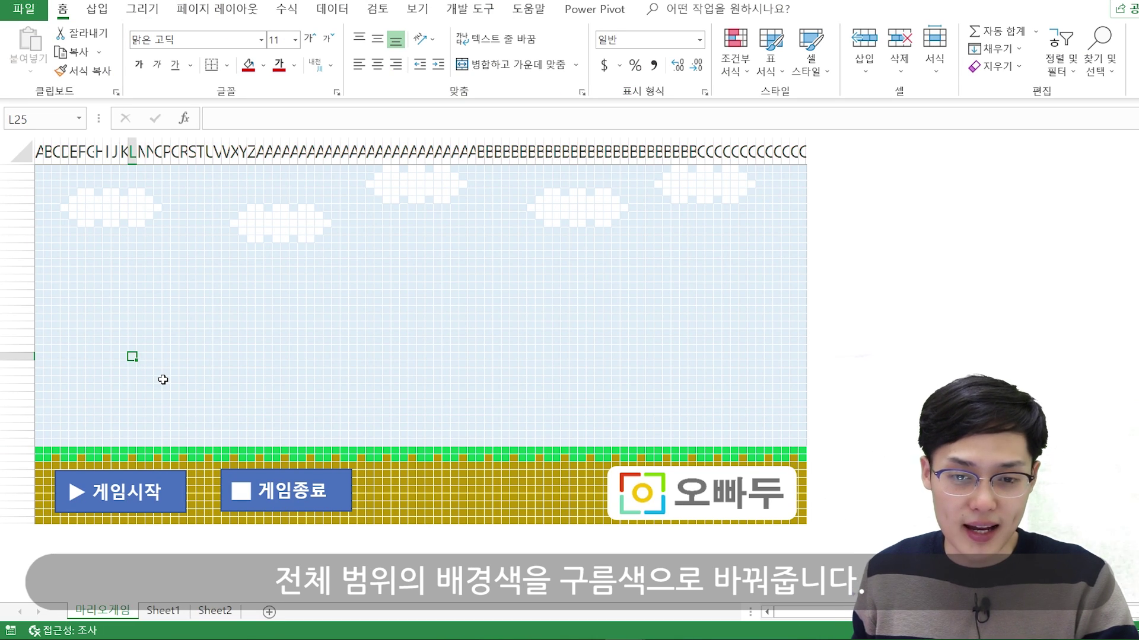
key(alt+F11)
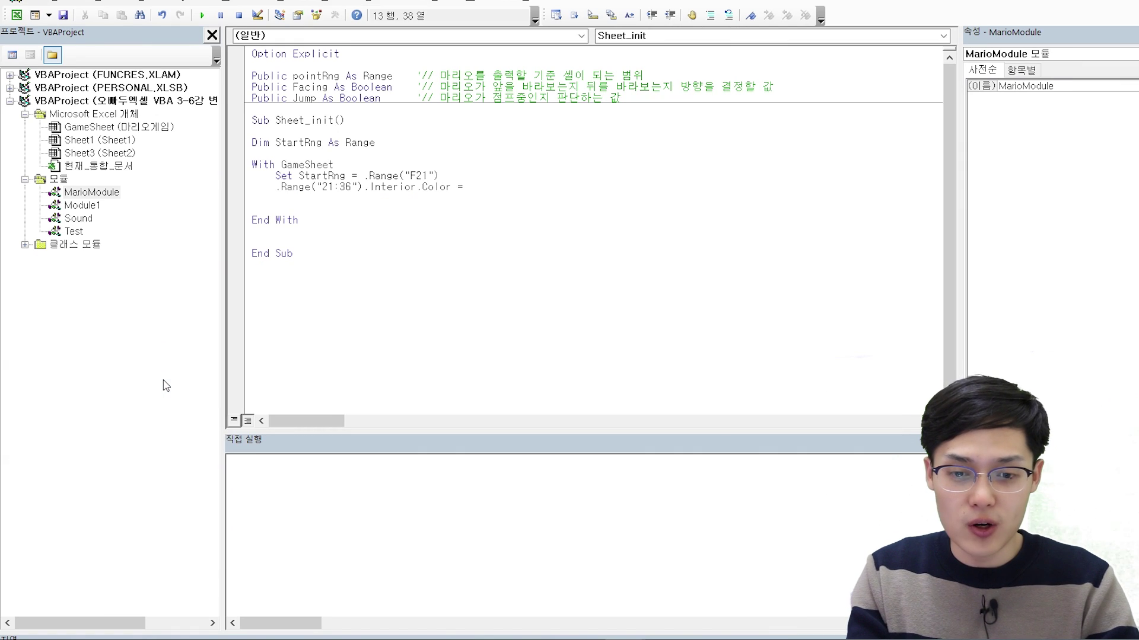
text(rgb()
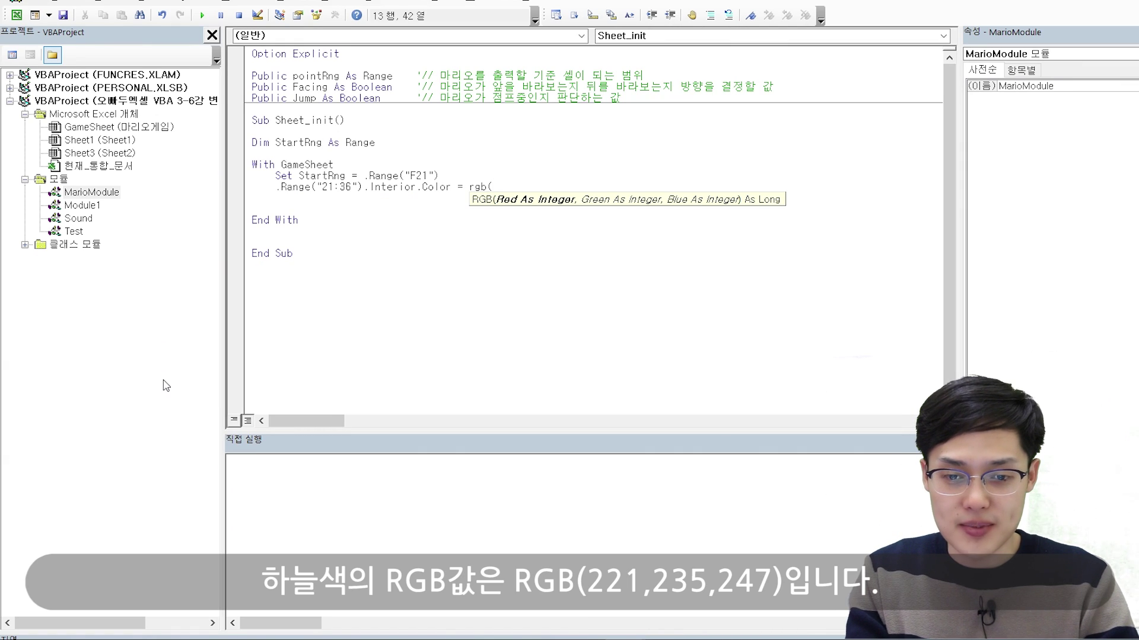
key(Escape)
text(, 235, 247)
key(Return)
drag(468, 189, 584, 184)
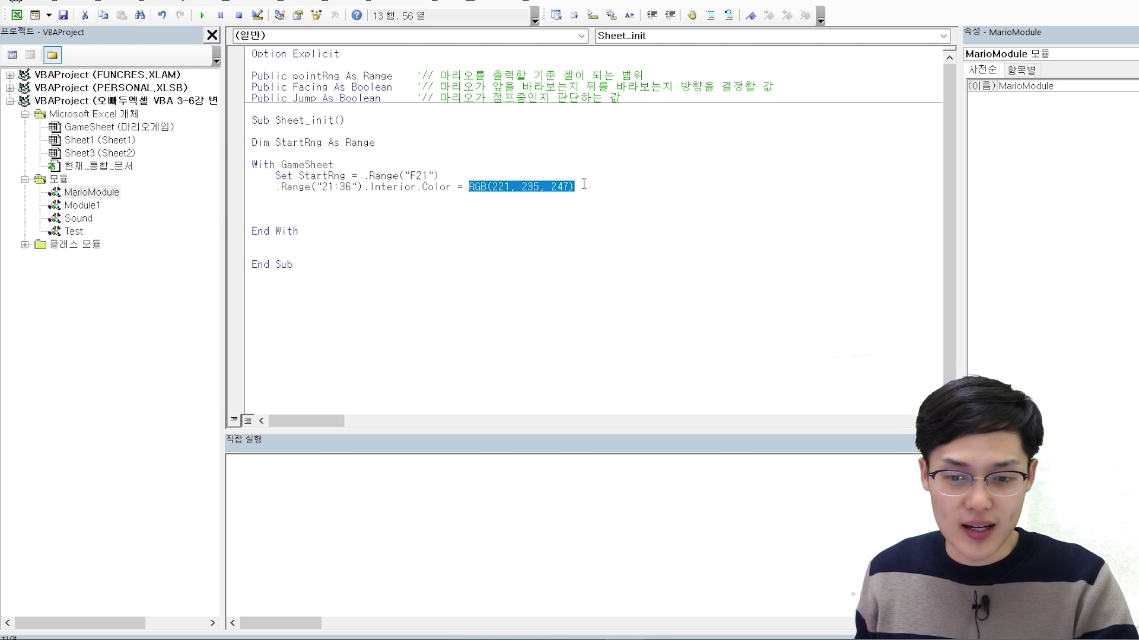
key(alt+F11)
drag(226, 300, 258, 311)
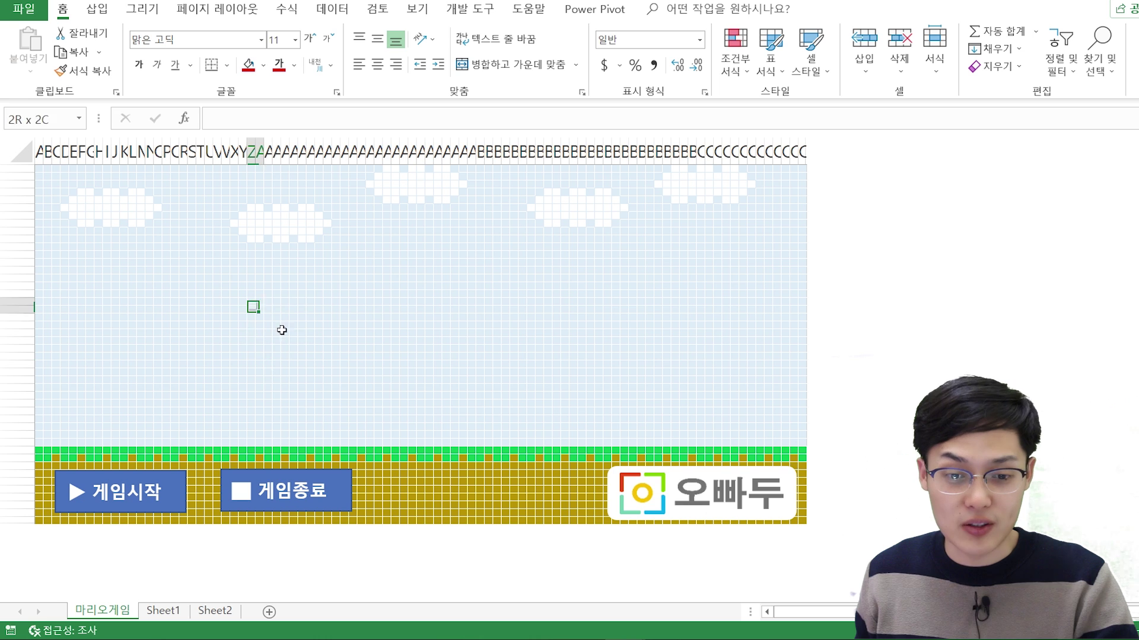
Fill sky cell AB29 with the light sky blue colour
click(268, 388)
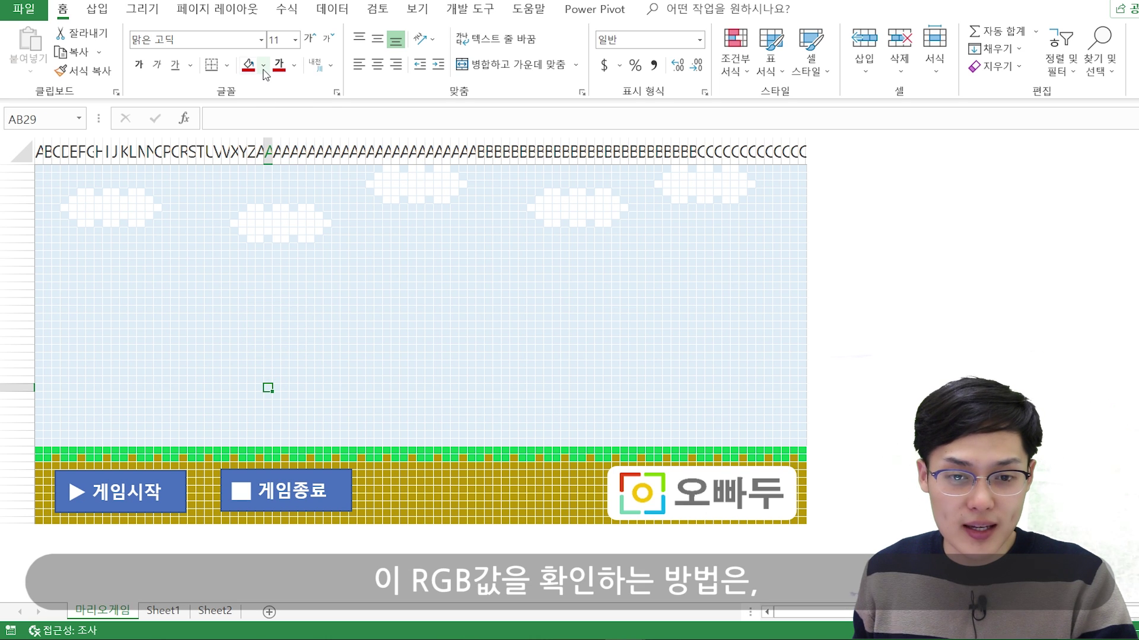
click(265, 74)
click(350, 114)
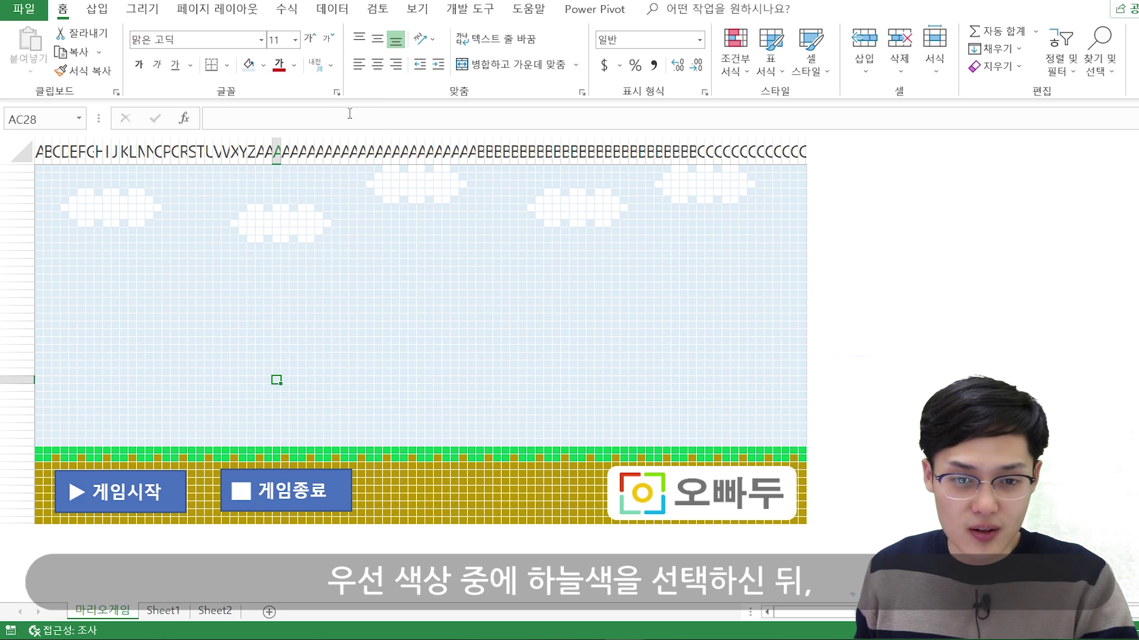
Confirm the sky blue in More Colors is RGB 221, 235, 247, then return to the VBA editor
click(262, 65)
click(272, 224)
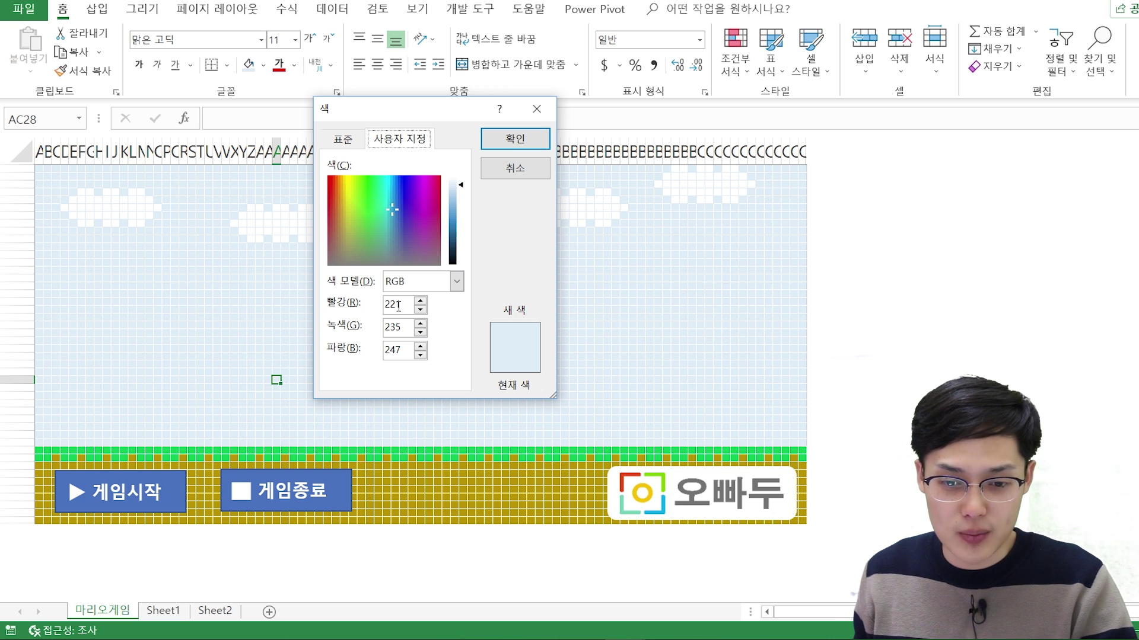
mouse_move(404, 306)
mouse_down()
mouse_move(372, 308)
mouse_move(382, 348)
mouse_up()
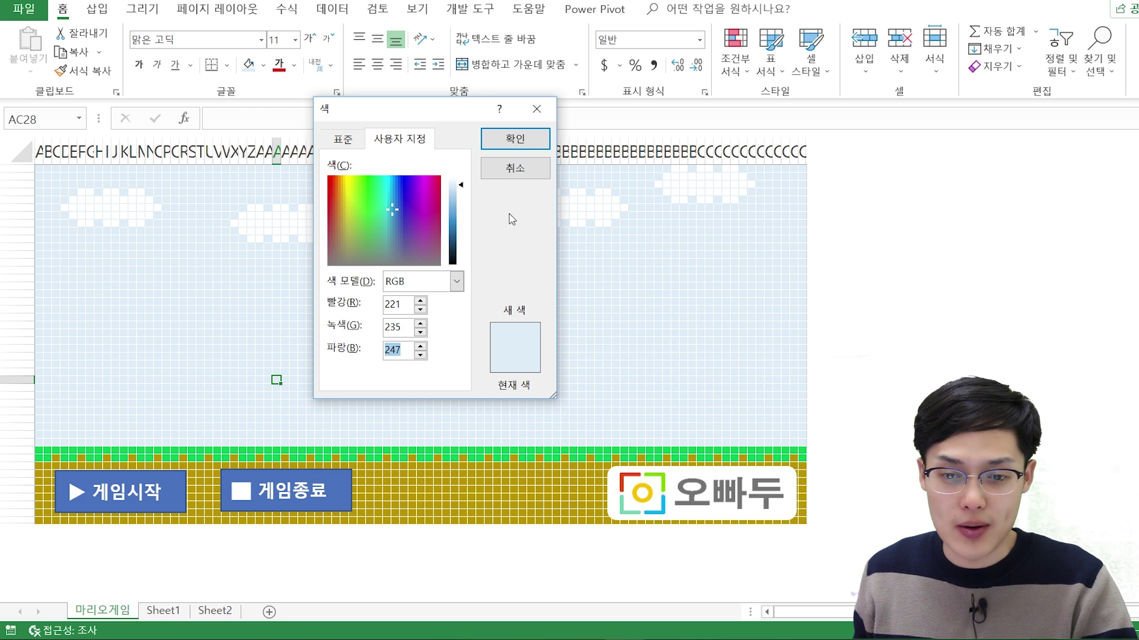
click(513, 139)
key(alt+F11)
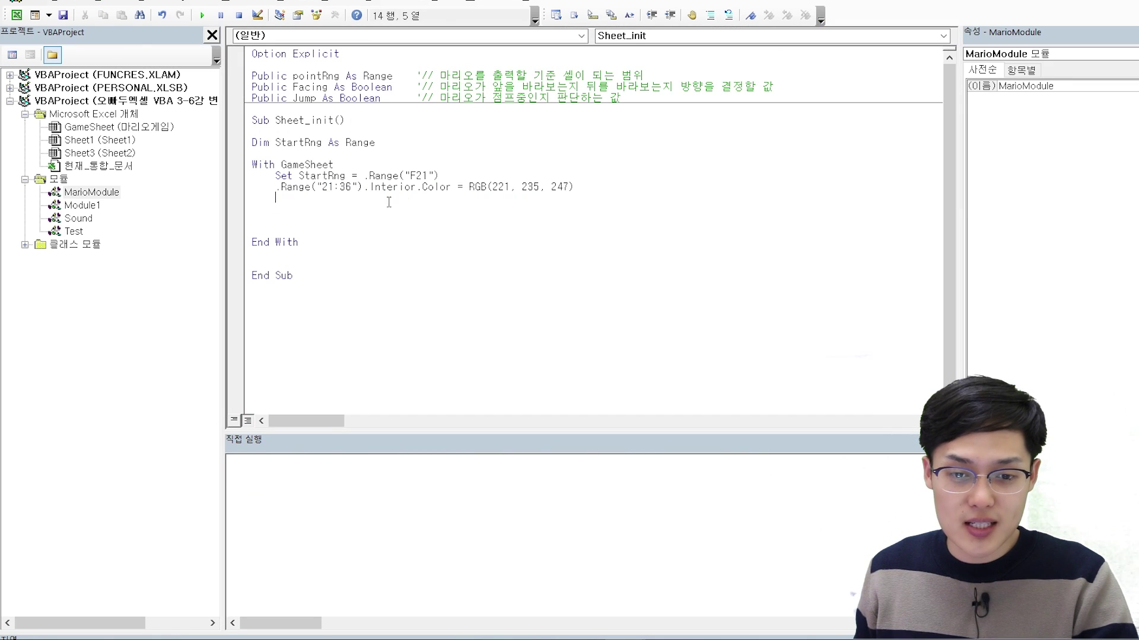
On the sheet, select the area Mario will occupy starting at cell F21
key(alt+F11)
mouse_move(81, 309)
mouse_down()
mouse_move(259, 363)
mouse_move(679, 389)
mouse_move(773, 415)
mouse_up()
click(658, 371)
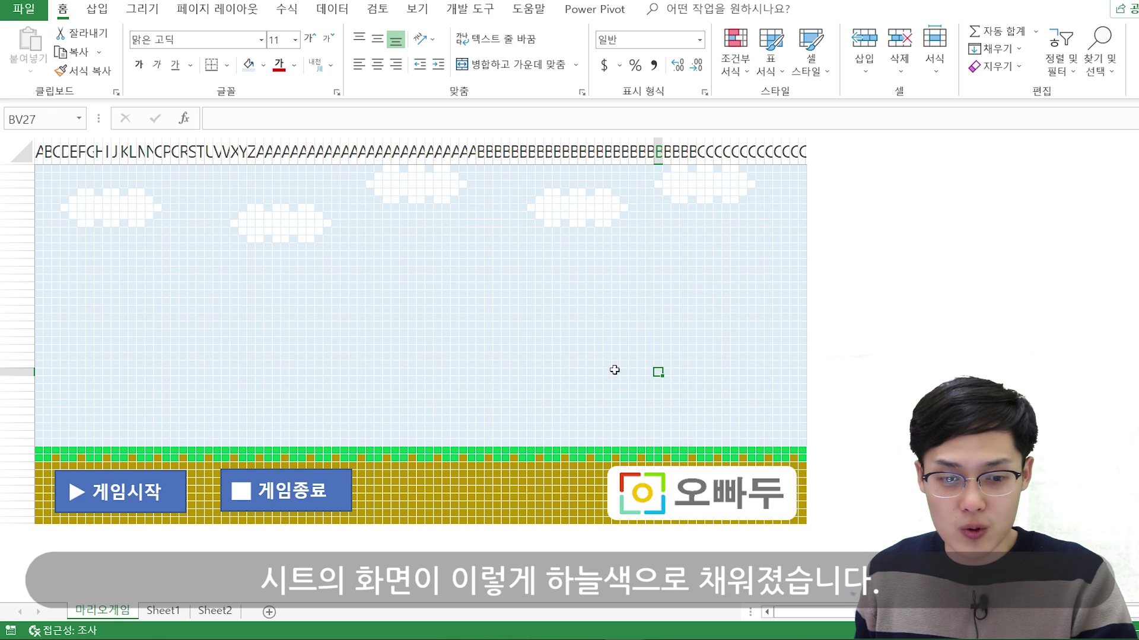
click(90, 326)
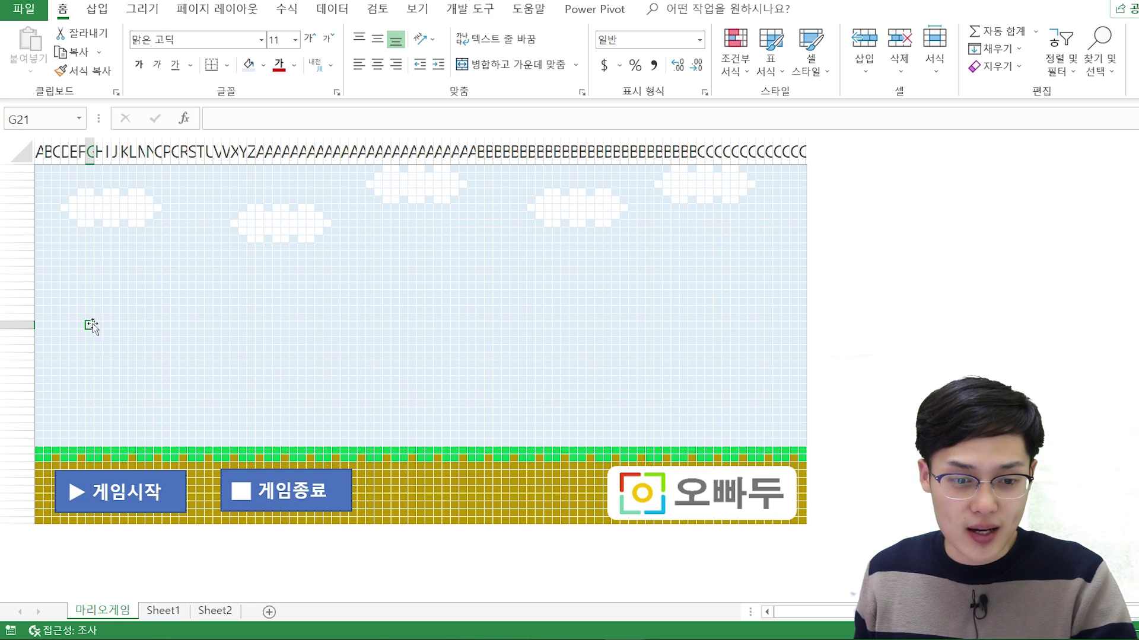
click(82, 327)
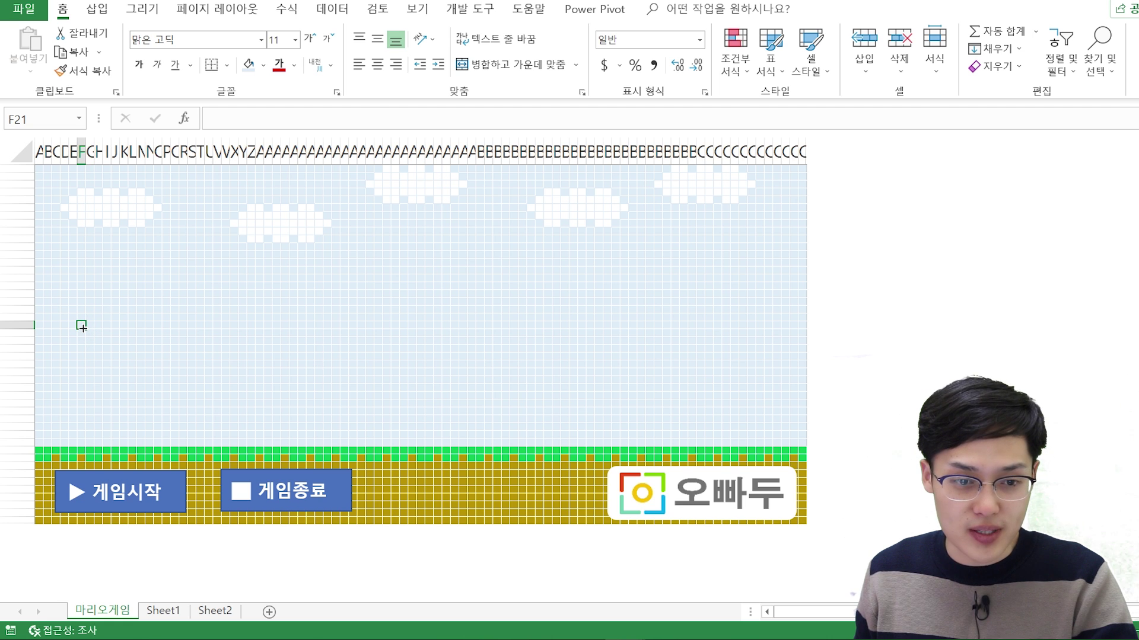
drag(153, 418, 178, 439)
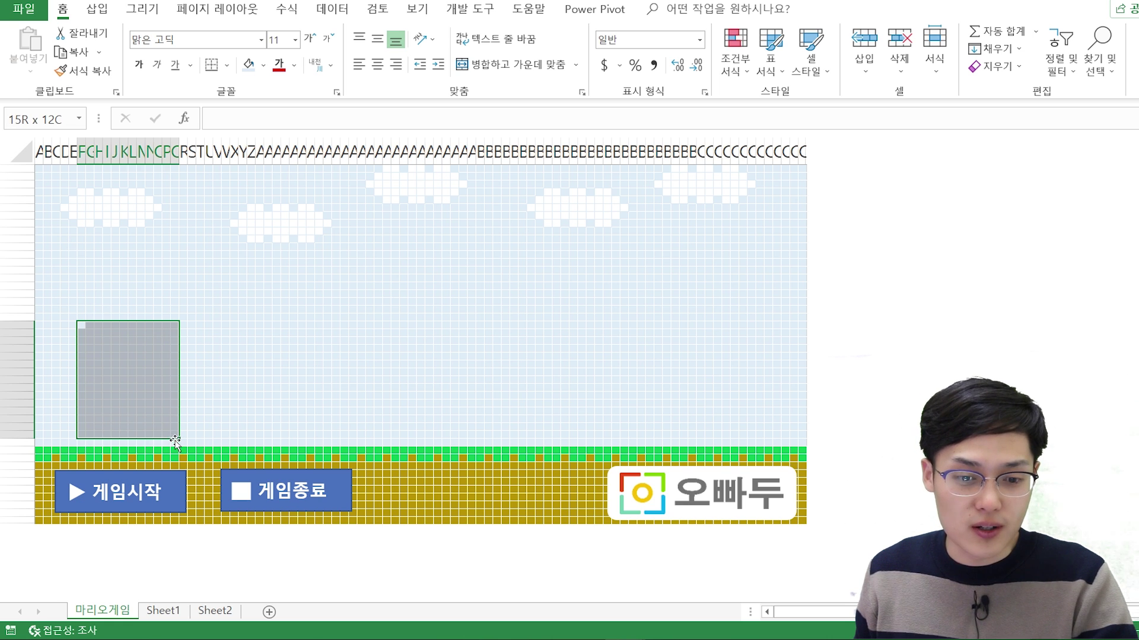
Review the Mario_RW sub in Module1, then begin a mario_rw call in MarioModule's Sheet_init
key(alt+F11)
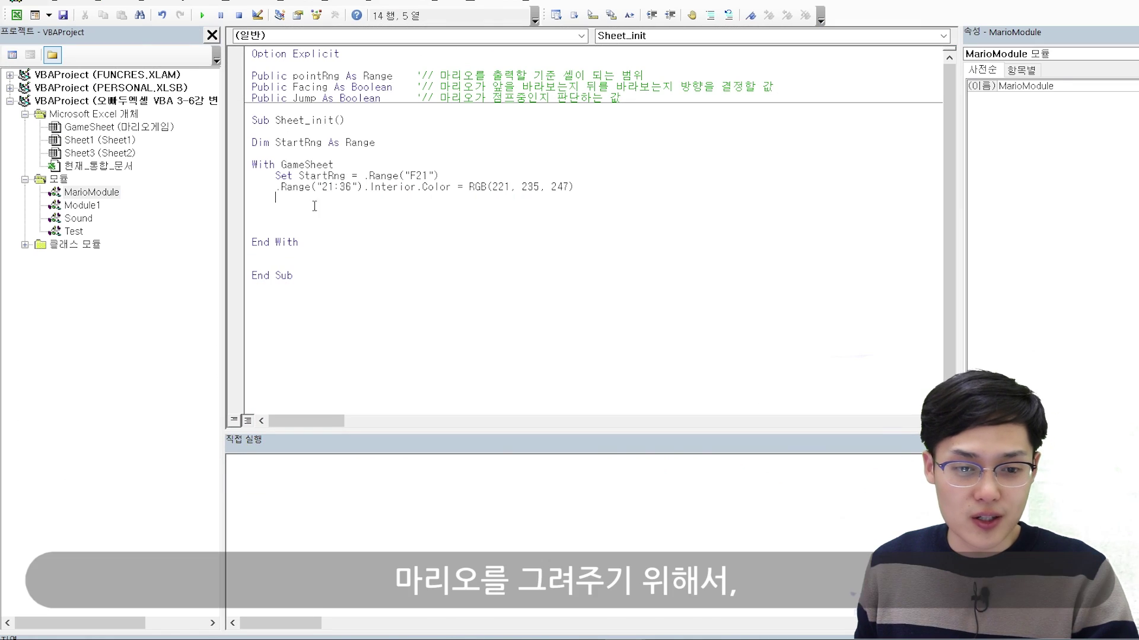
double_click(98, 206)
scroll(350, 272, down, 15)
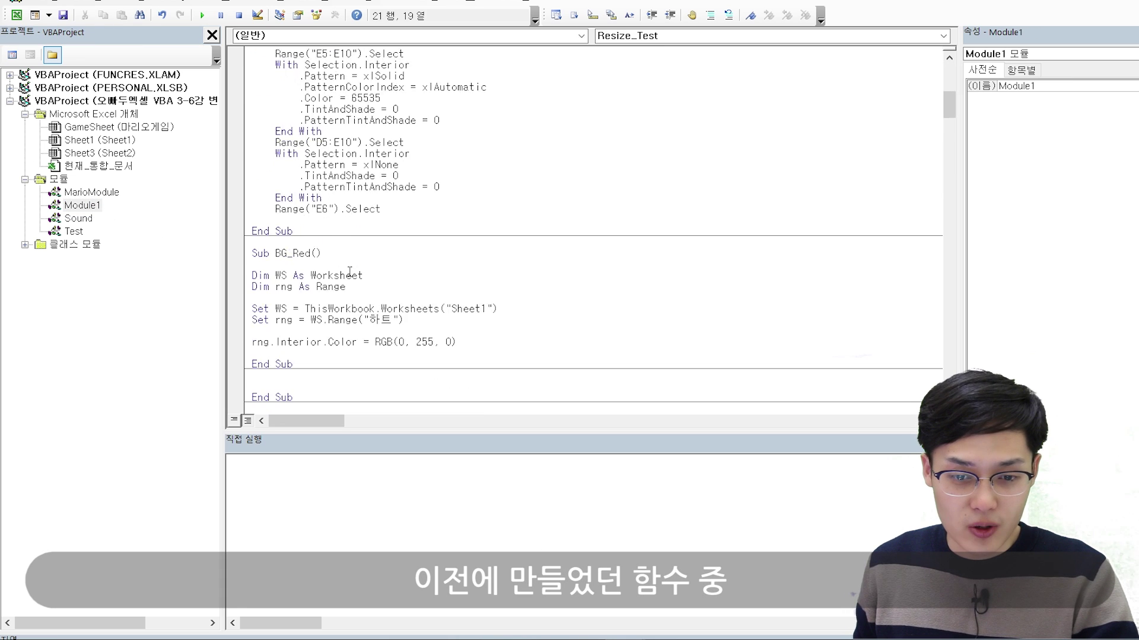
scroll(349, 272, down, 10)
scroll(350, 272, down, 6)
scroll(349, 272, down, 15)
scroll(350, 271, down, 7)
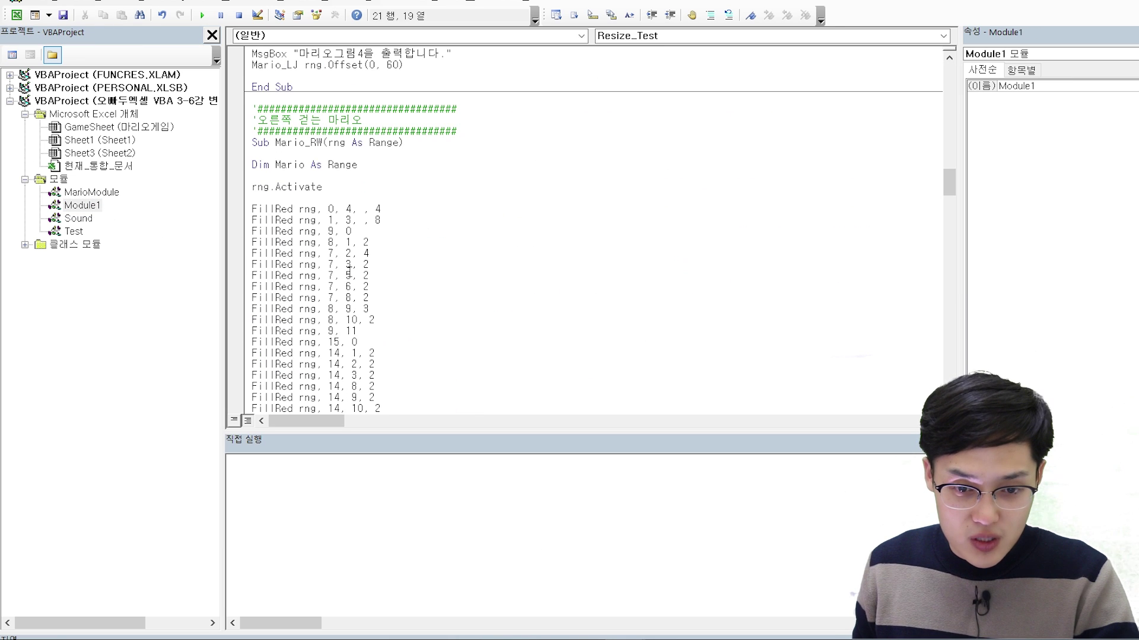
drag(275, 142, 320, 143)
click(325, 172)
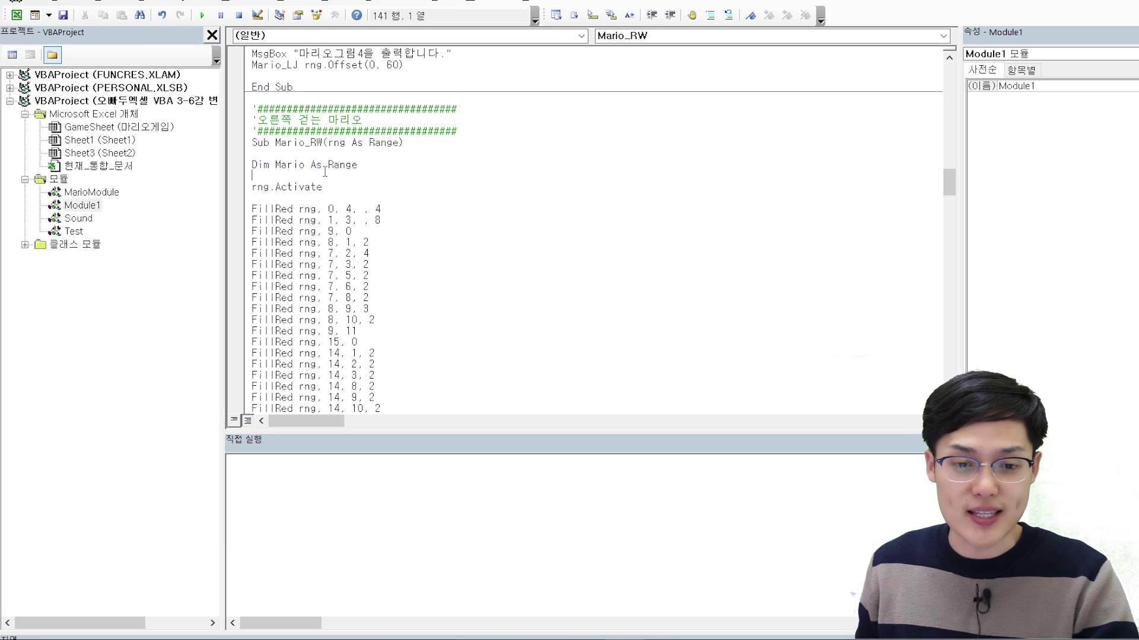
double_click(94, 194)
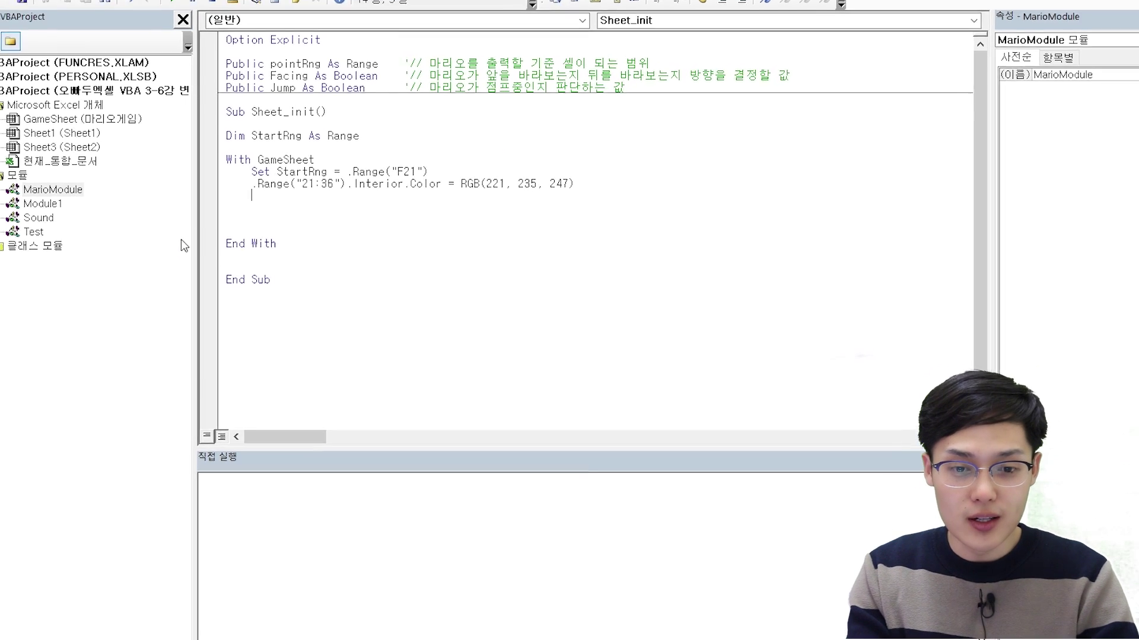
text(m)
text(ario_r)
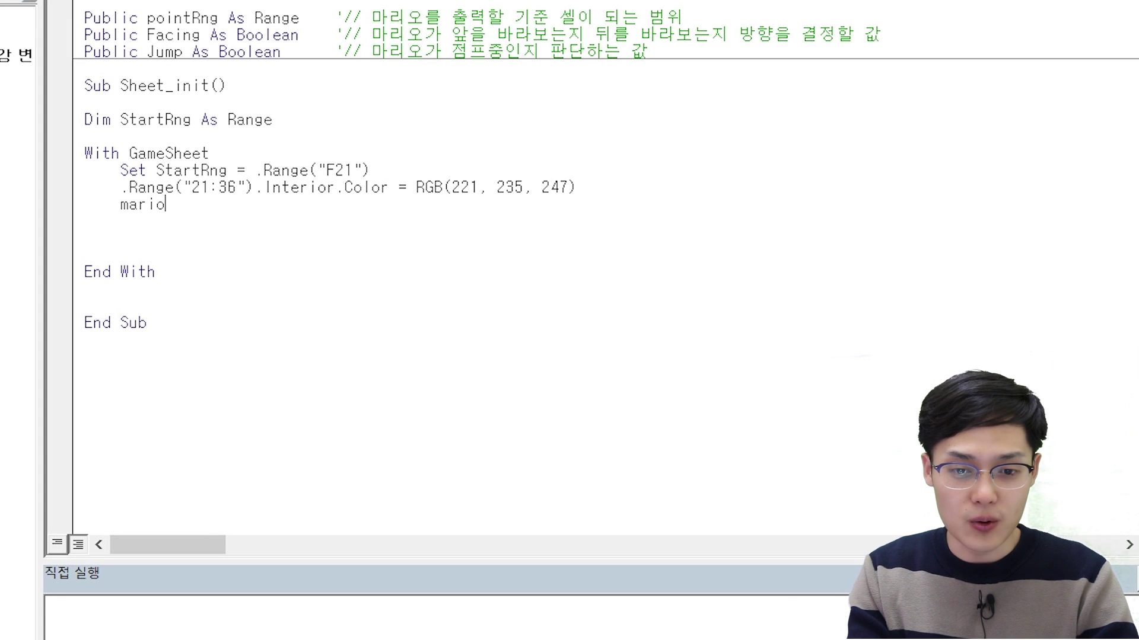
text(w )
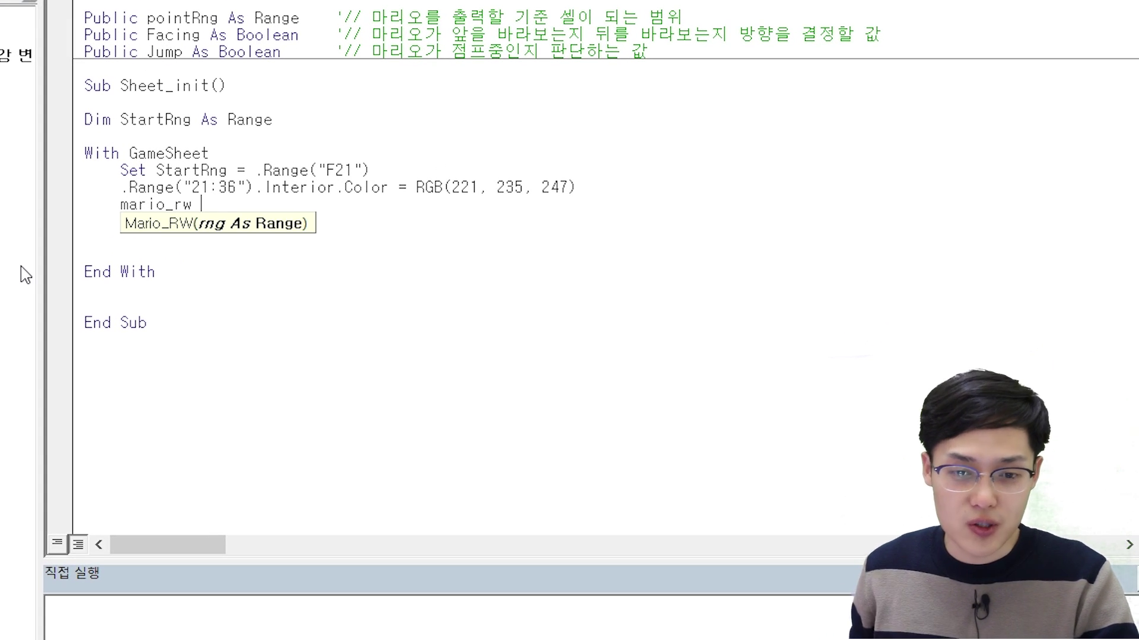
text(str)
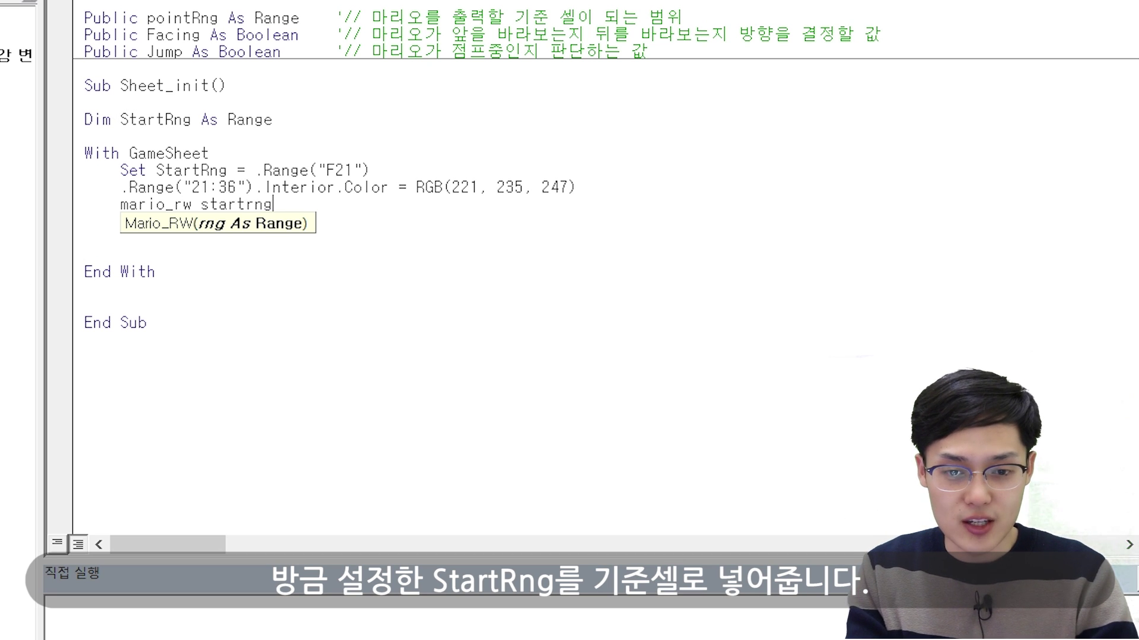
Complete the Mario_RW StartRng call and delete the blank lines before End With
key(Return)
key(Delete)
key(Delete)
key(Home)
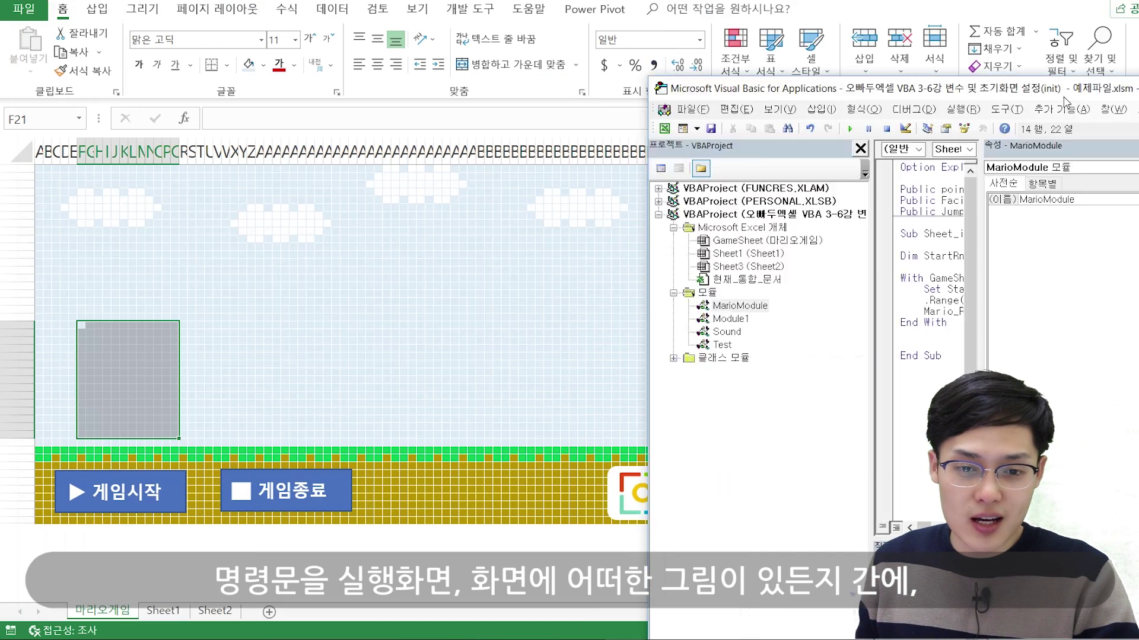
Paint red test blocks in the sky near W21, AK26, E27 and BA26
drag(223, 323, 305, 375)
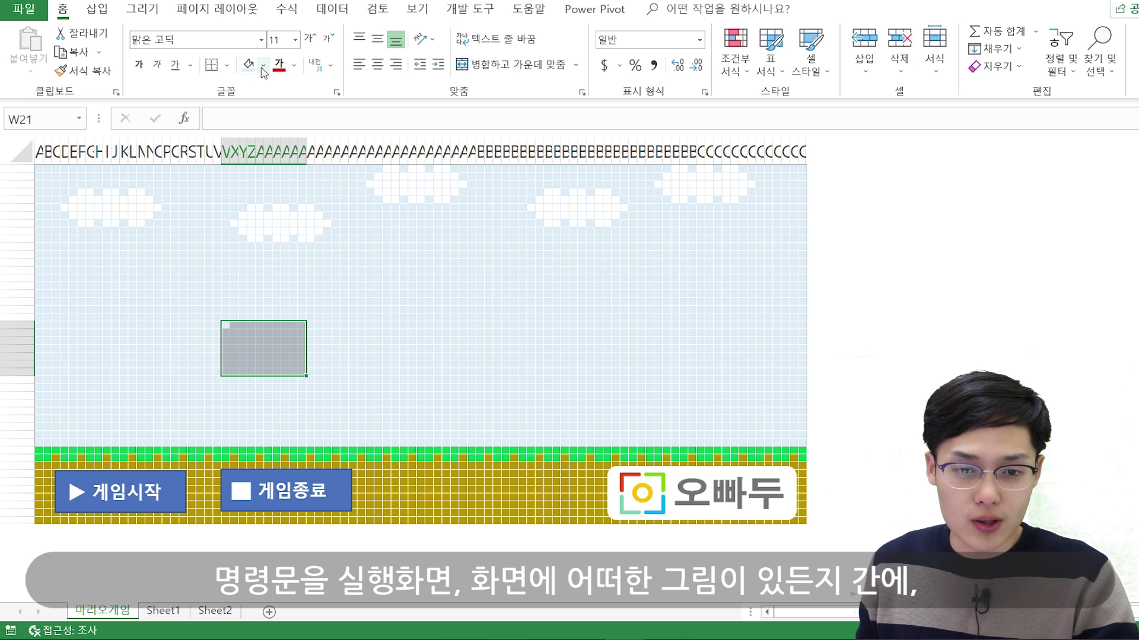
click(264, 66)
click(264, 188)
drag(343, 362, 424, 389)
click(248, 66)
drag(24, 318, 11, 444)
drag(71, 370, 134, 420)
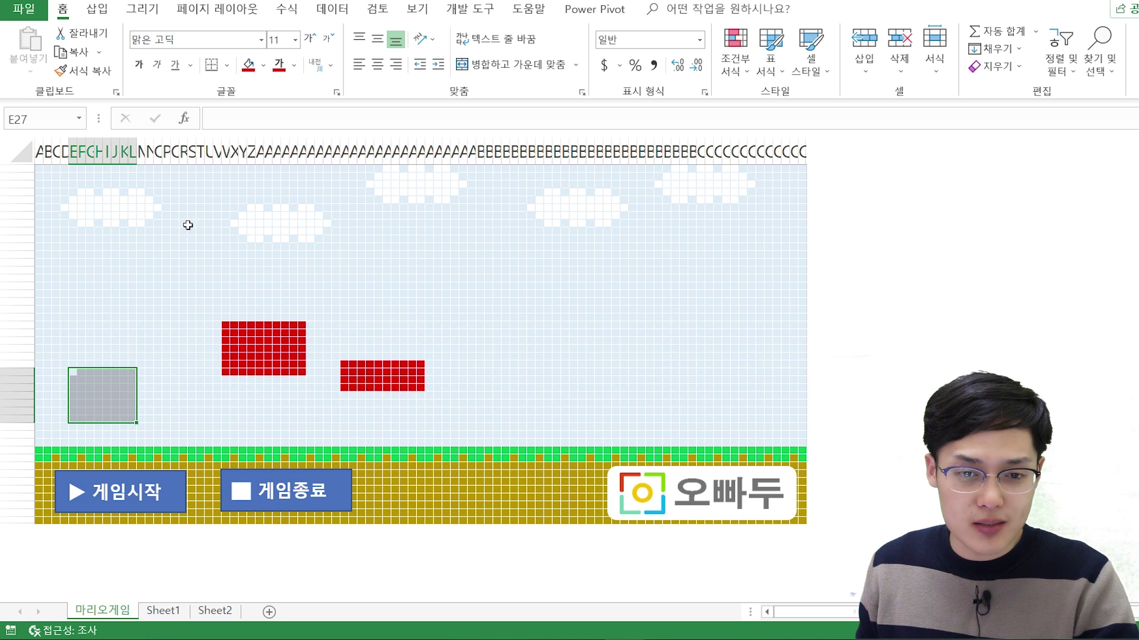
click(248, 69)
drag(480, 364, 591, 427)
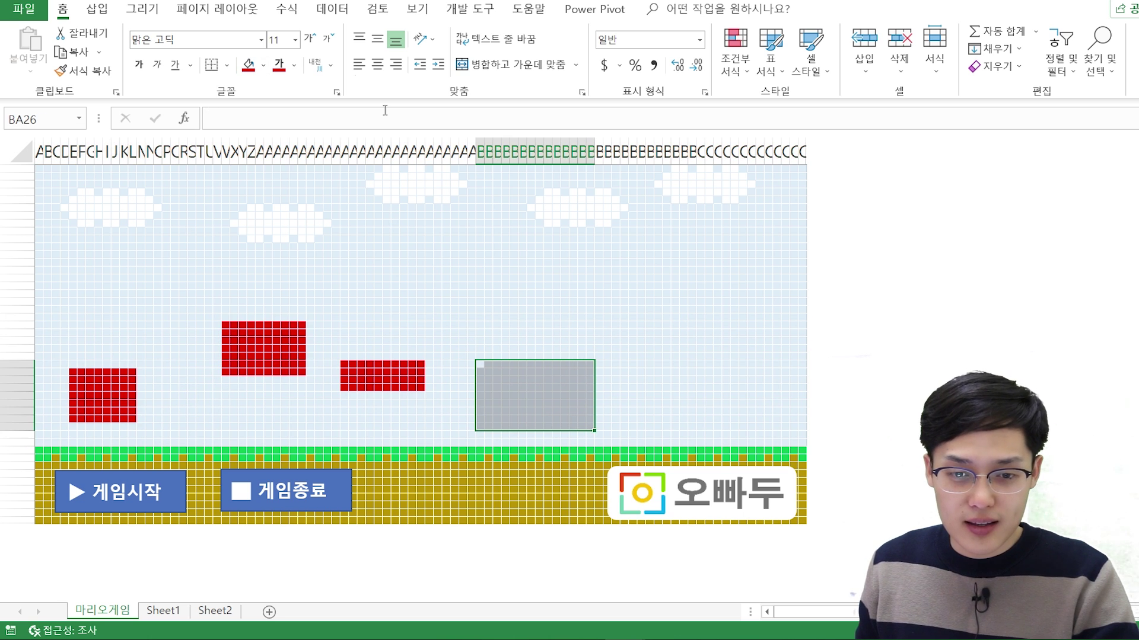
click(249, 69)
Select the rows holding the red blocks, then place the caret in Sheet_init in the VBA editor
key(alt+F11)
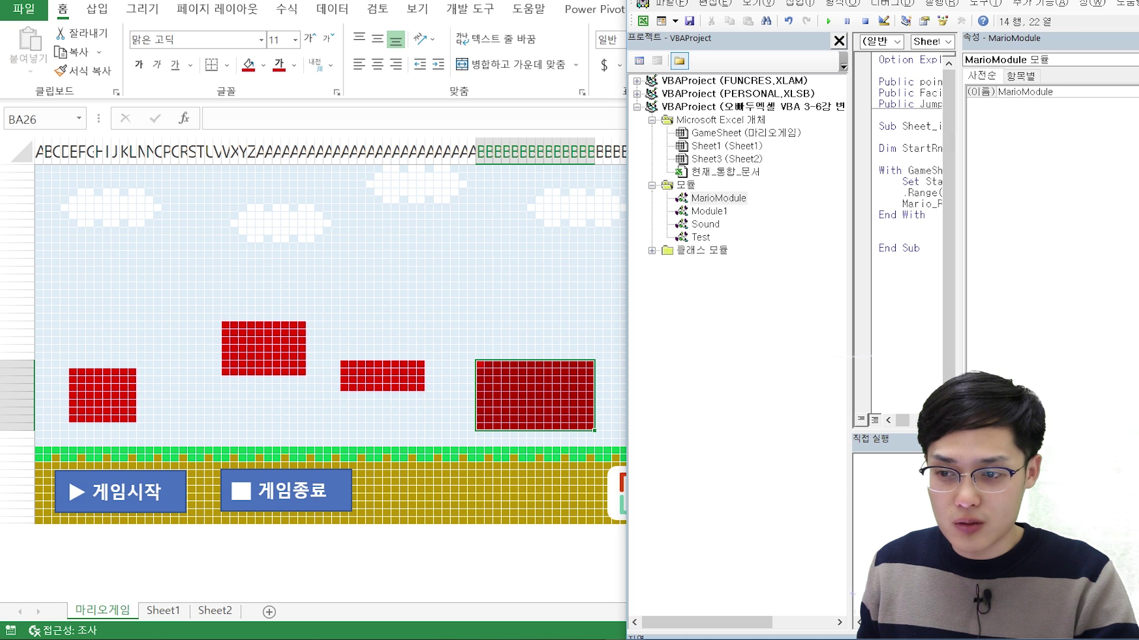
click(386, 318)
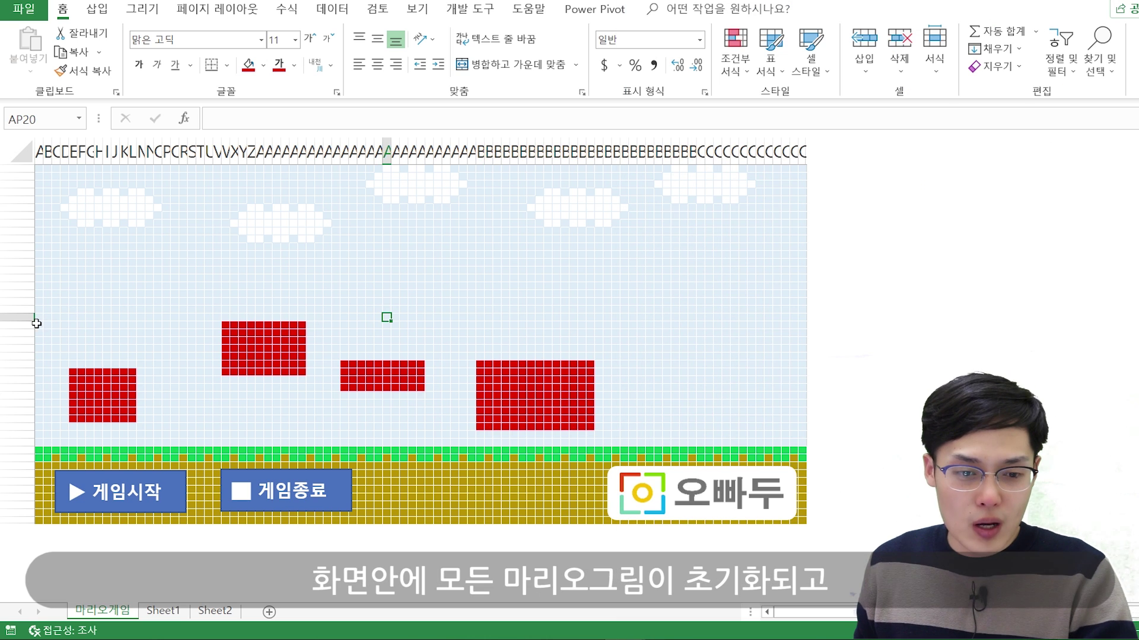
mouse_move(27, 325)
mouse_down()
mouse_move(4, 446)
mouse_move(75, 440)
mouse_up()
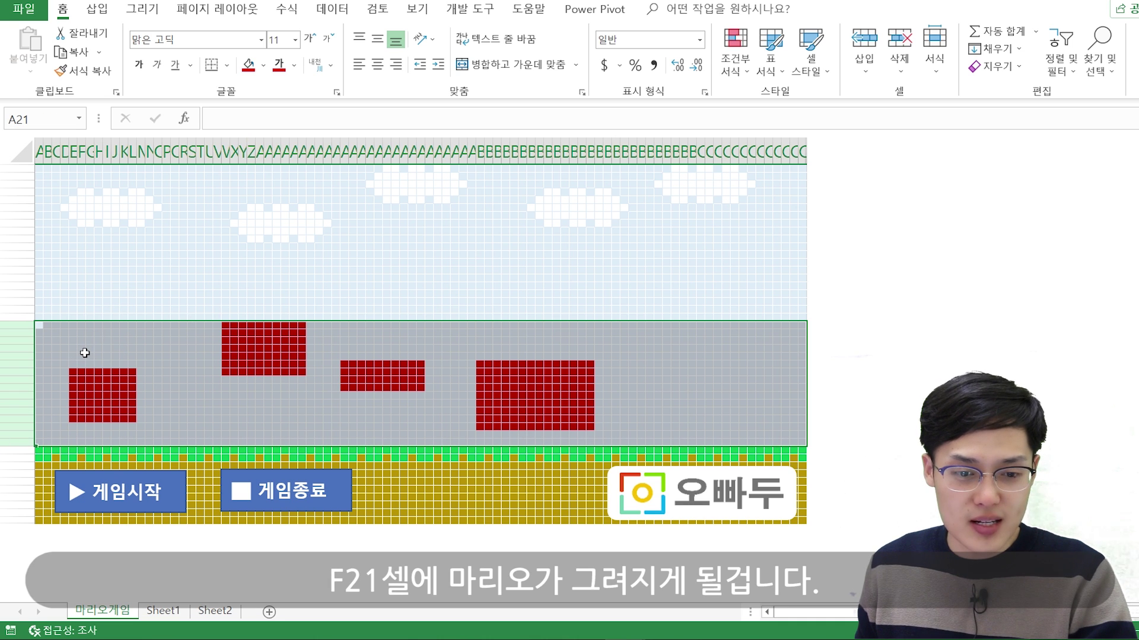
key(alt+Tab)
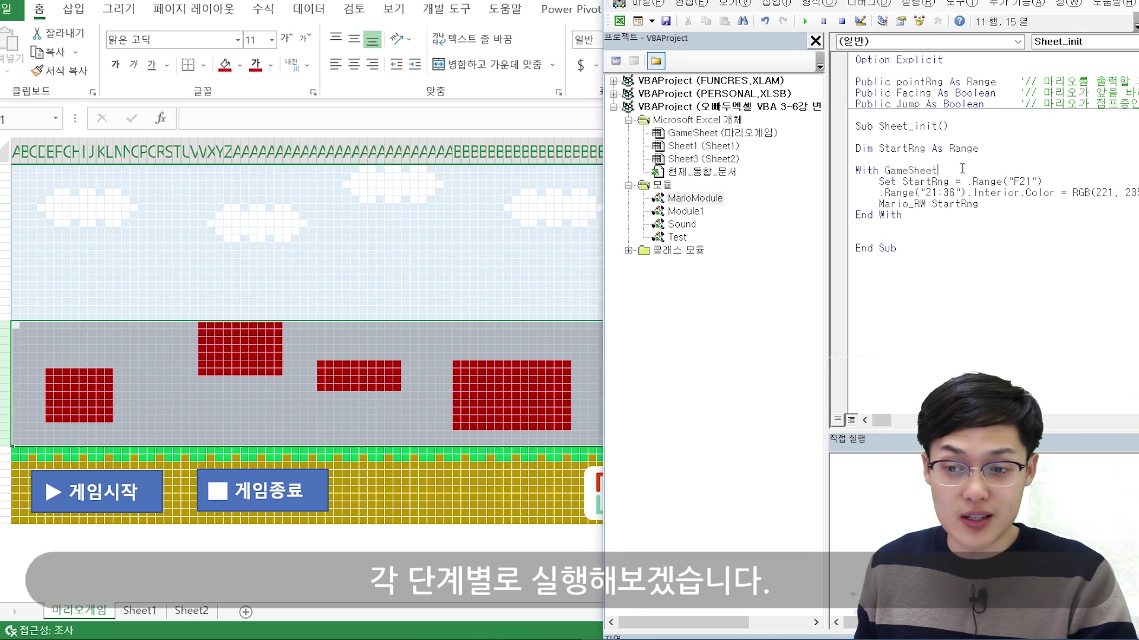
click(956, 169)
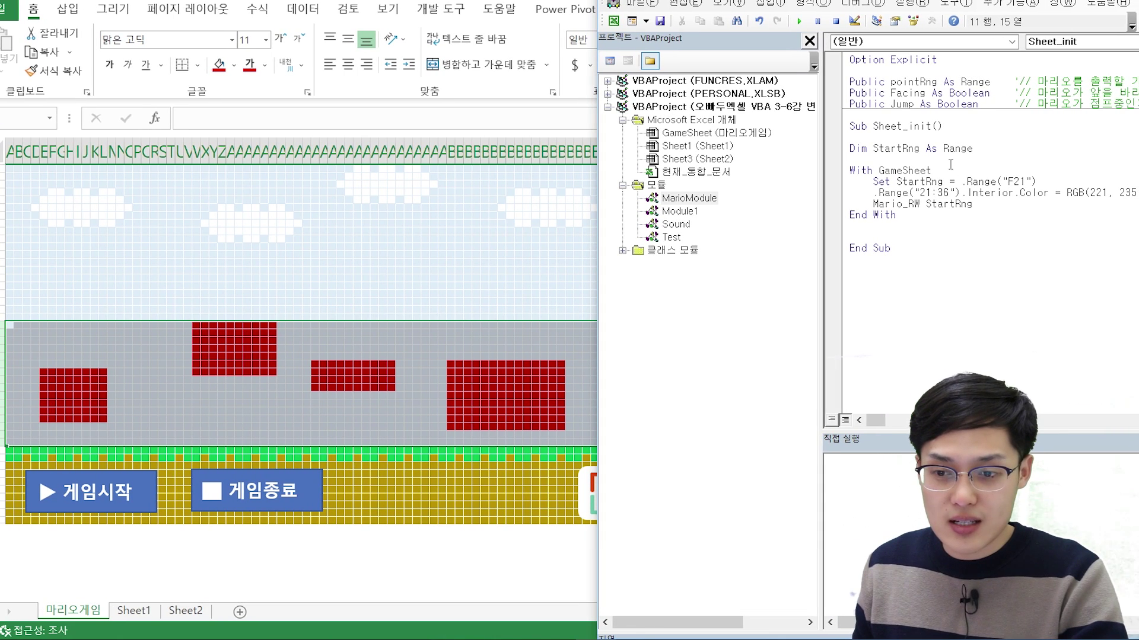
Step through Sheet_init with F8 until the sky rows are recoloured, wiping the red blocks
click(932, 149)
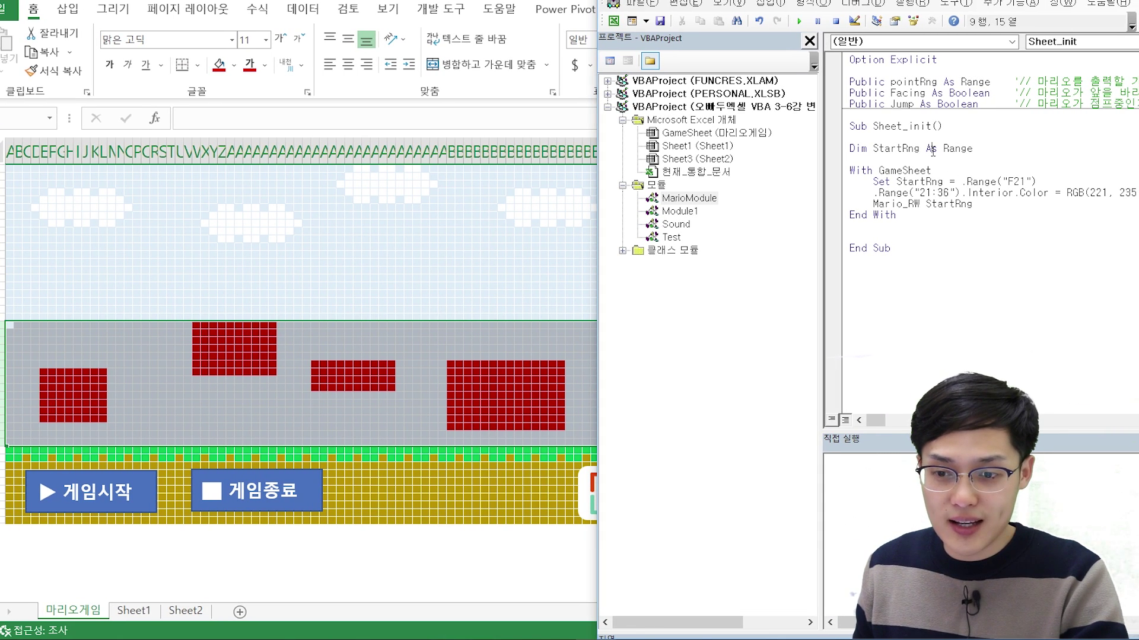
key(F8)
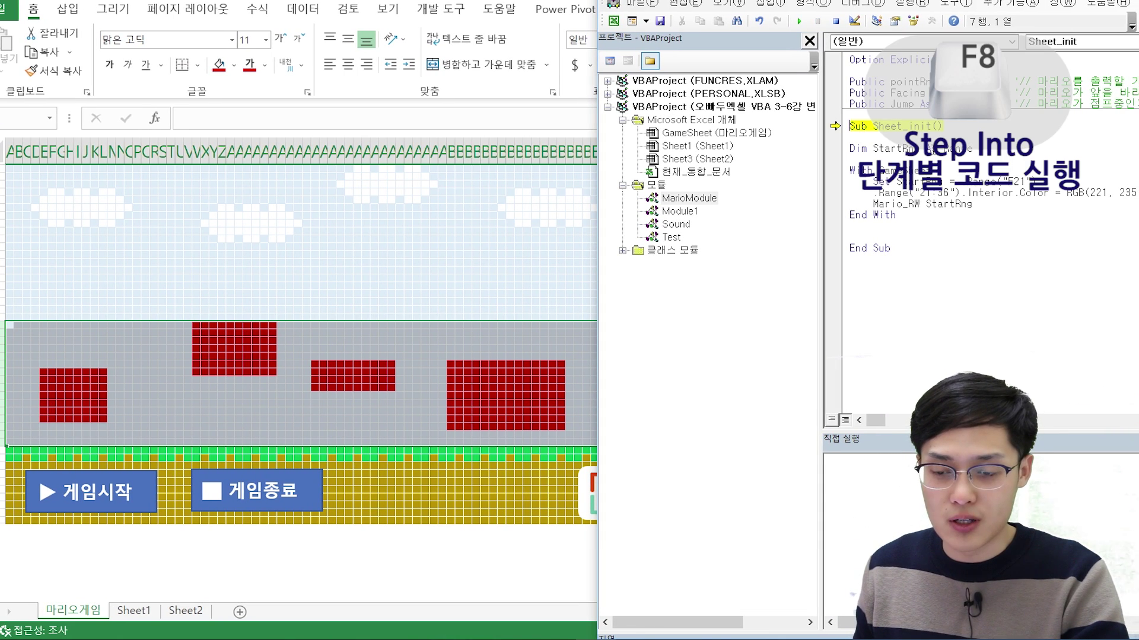
key(F8)
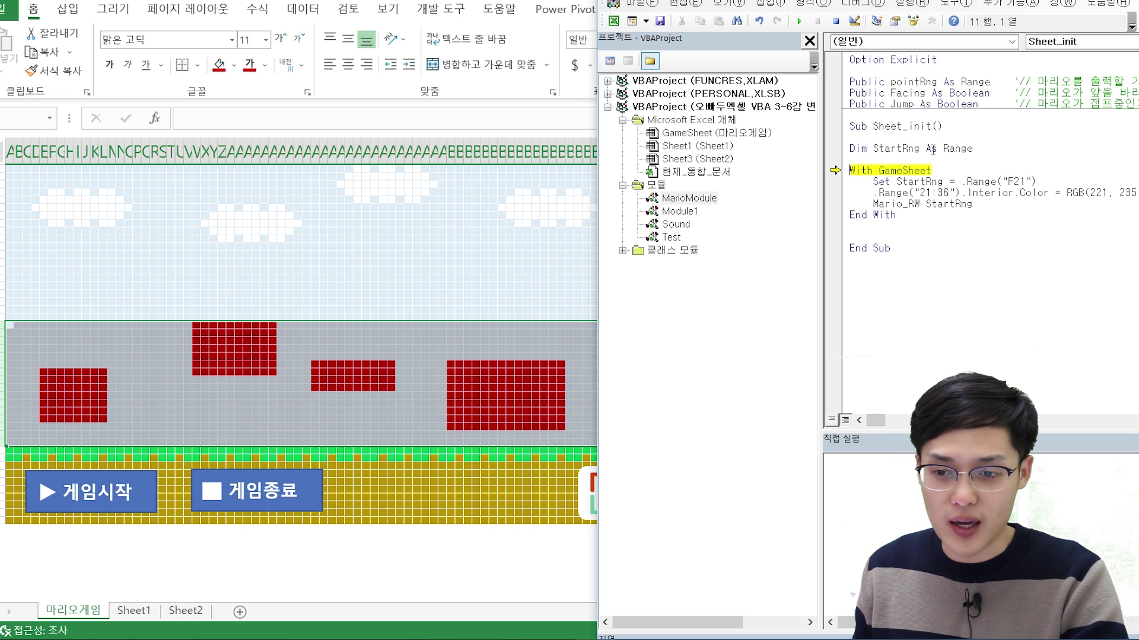
key(F8)
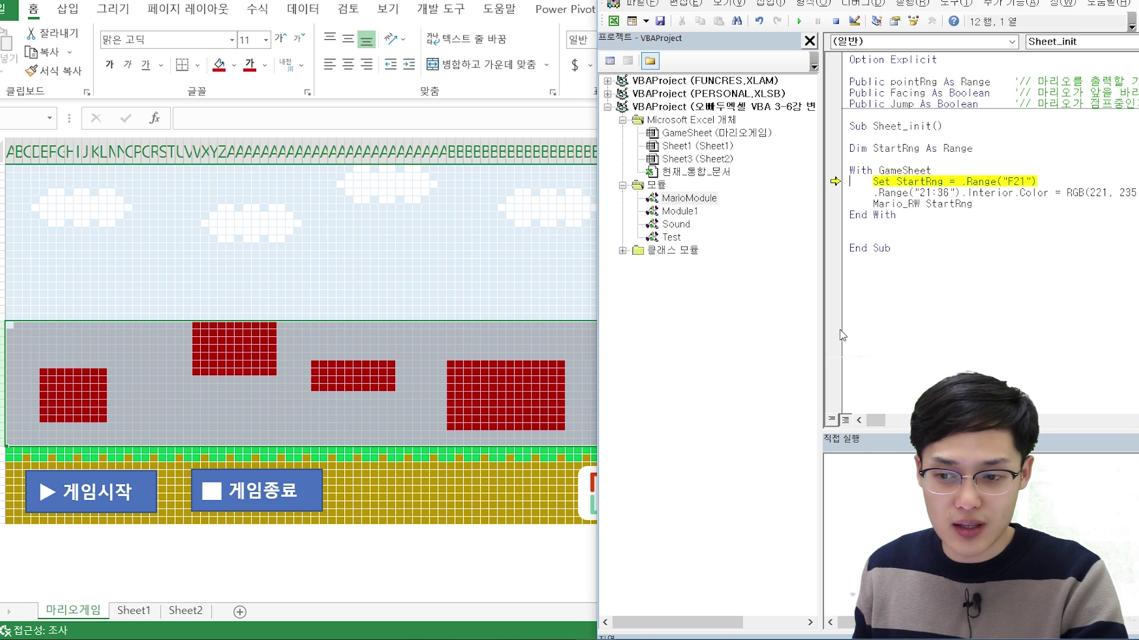
key(F8)
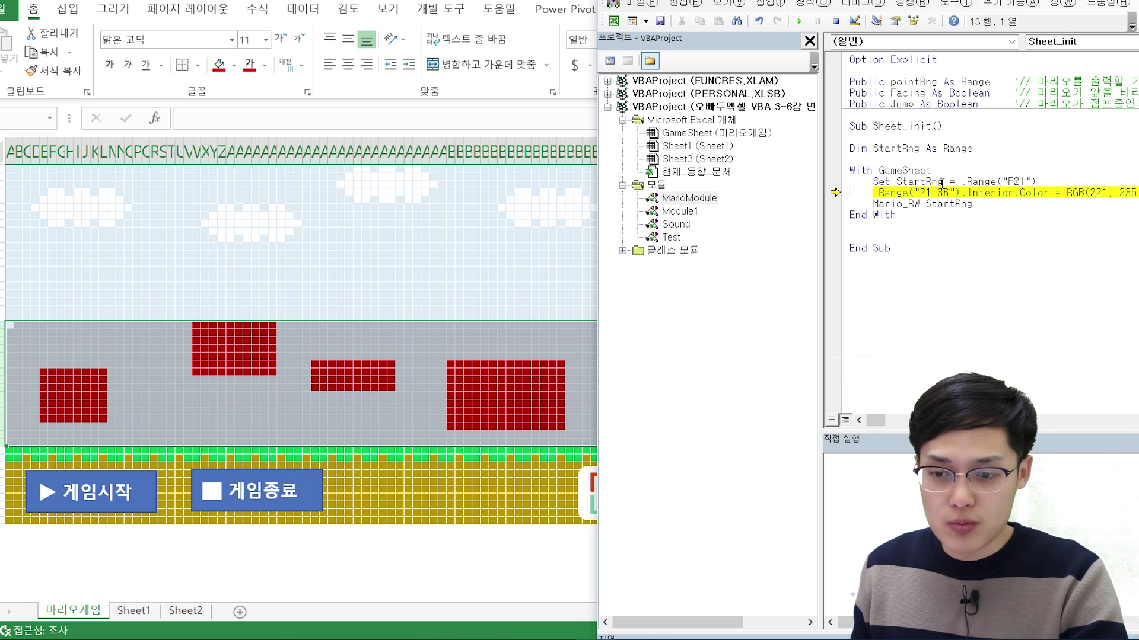
key(F8)
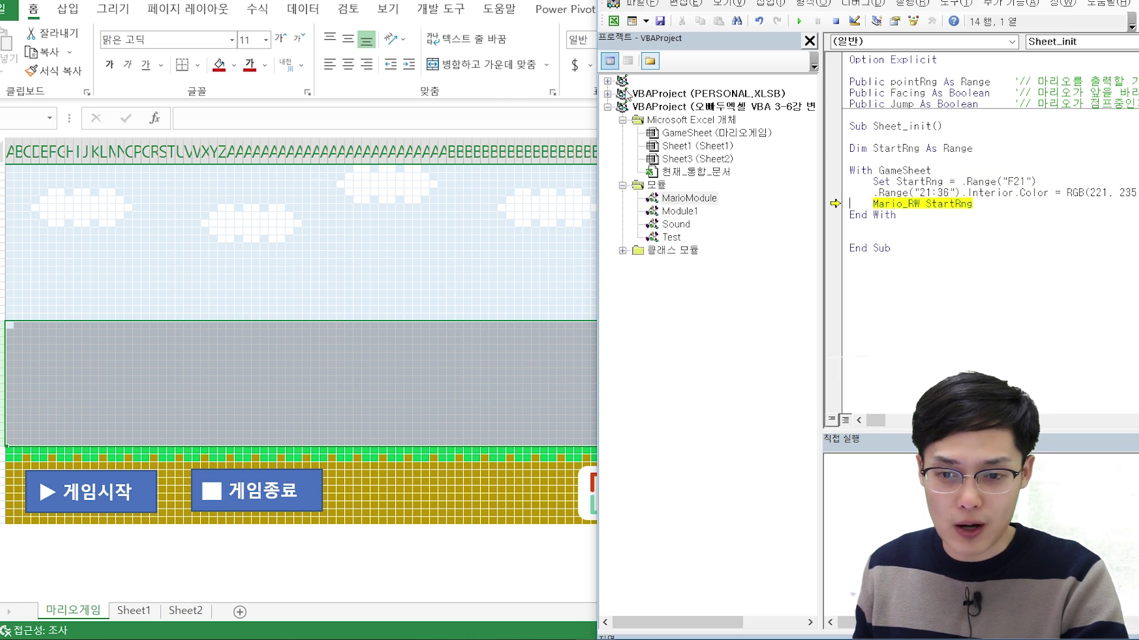
drag(596, 106, 741, 108)
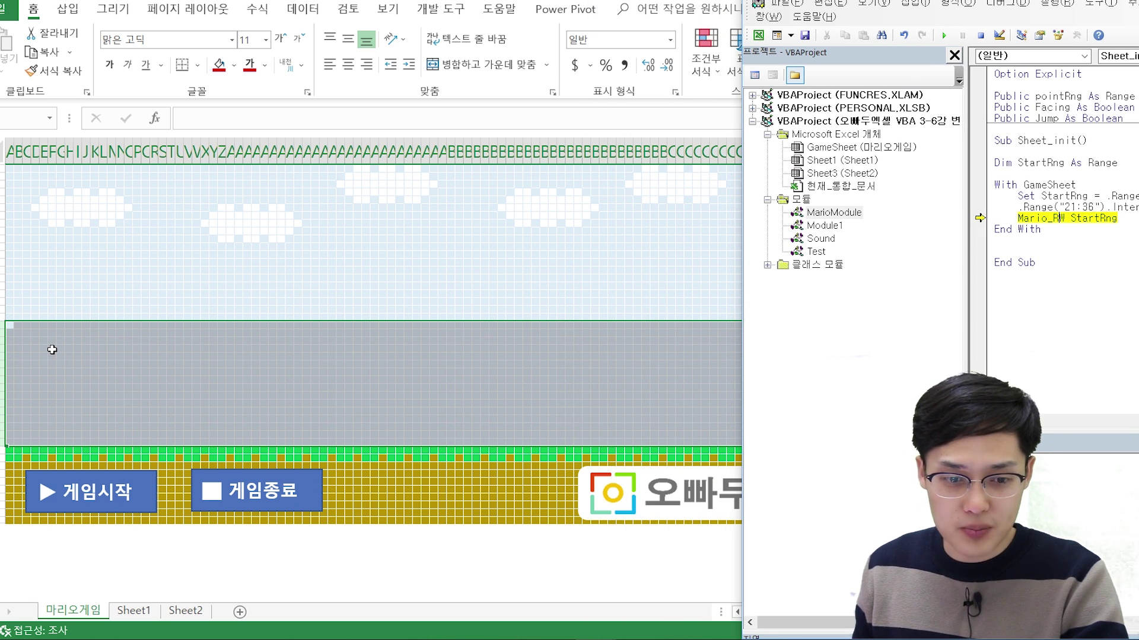
Step into Mario_RW and run the rest with F5, drawing pixel Mario at F21
key(F8)
key(F8)
key(F8)
key(F8)
key(F8)
key(F8)
key(F8)
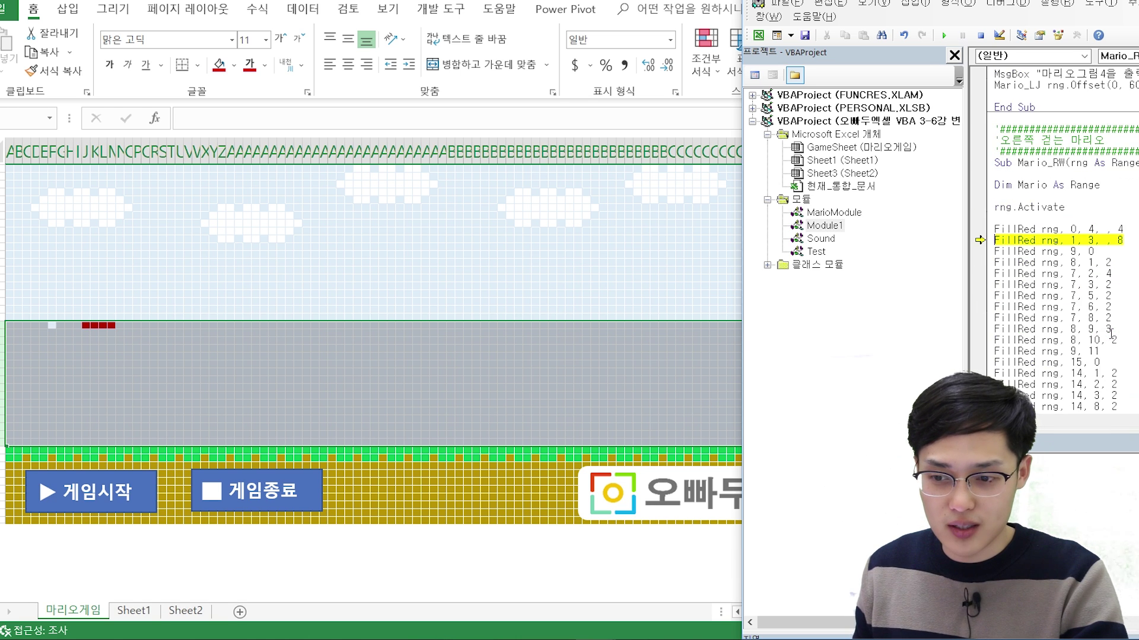
key(F8)
key(F8)
key(F8)
key(F8)
key(F8)
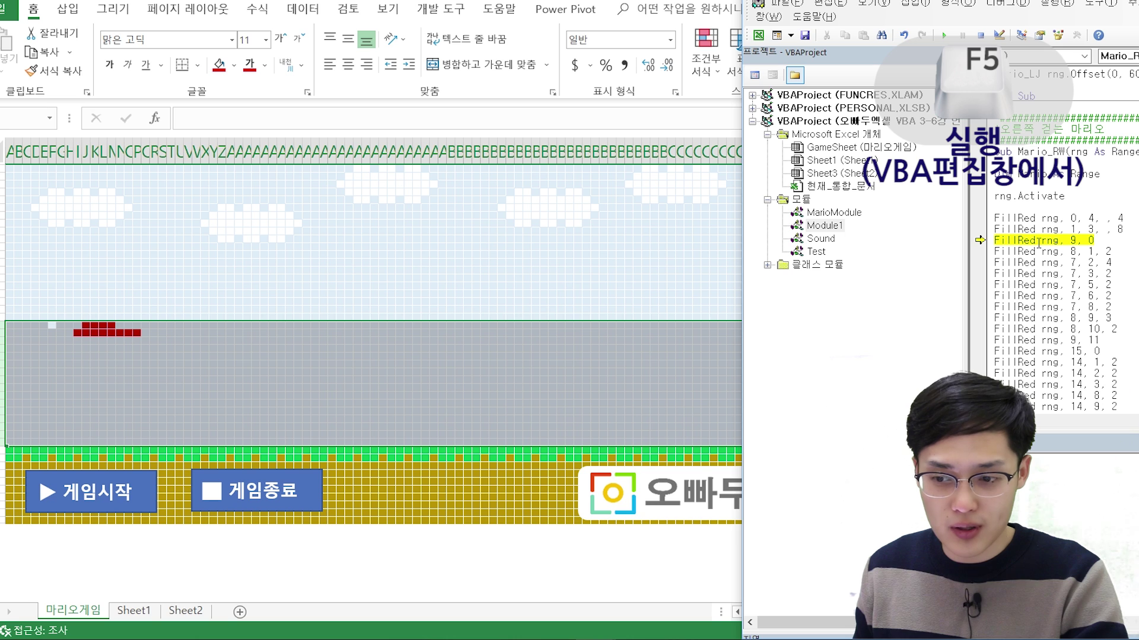
key(F5)
click(408, 343)
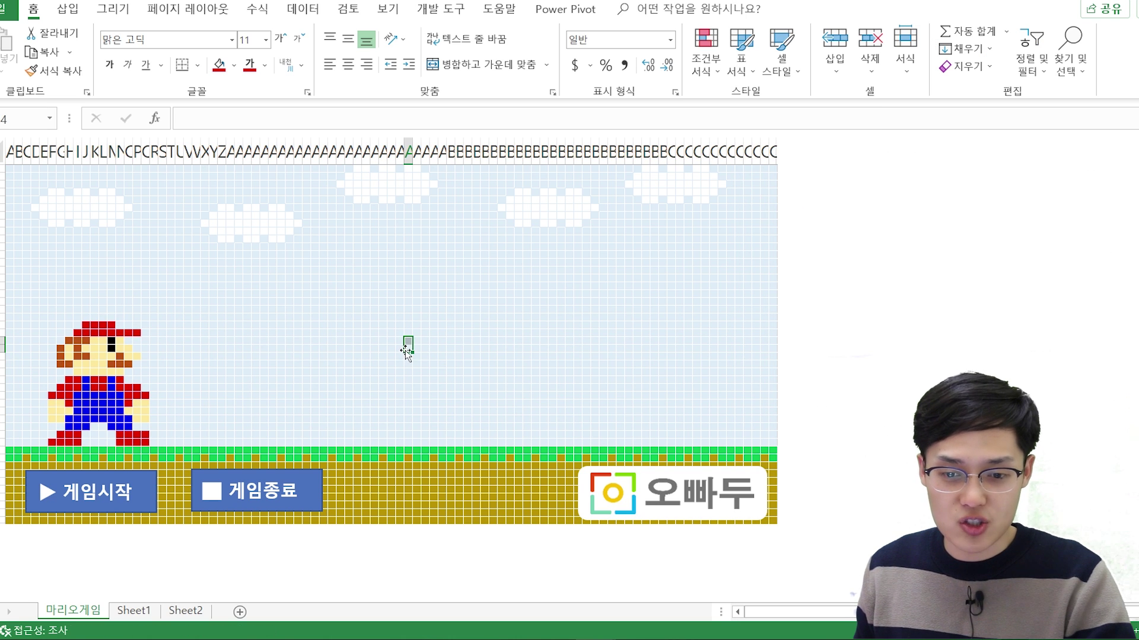
click(349, 325)
drag(36, 320, 291, 423)
click(374, 349)
key(alt+Tab)
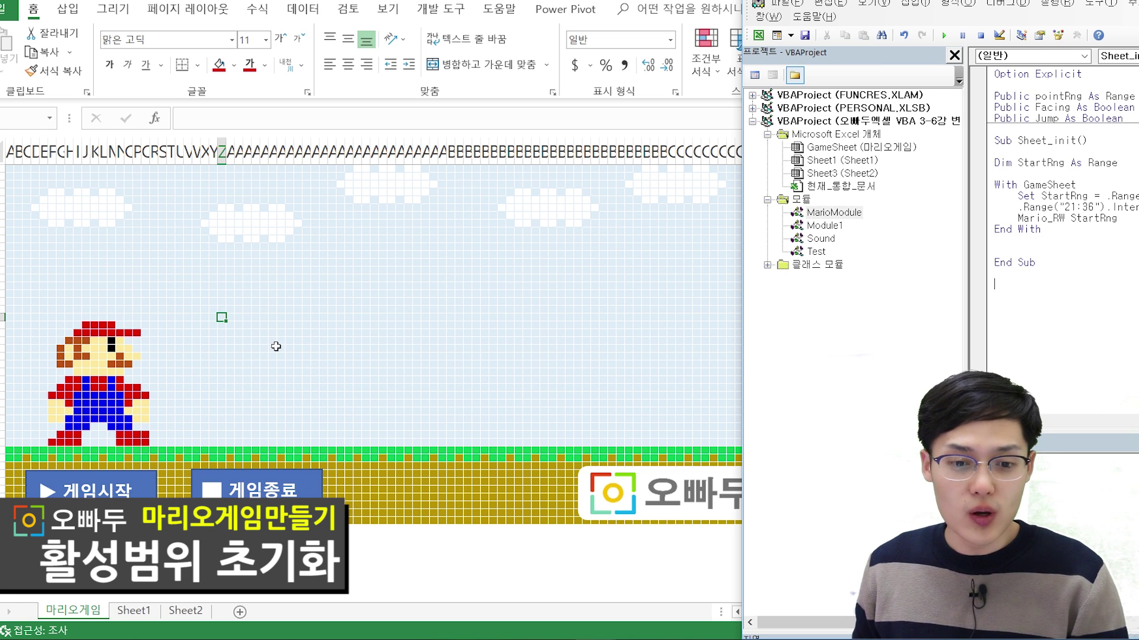
Apply a fill colour from the palette to the cells covering Mario
drag(41, 325, 174, 445)
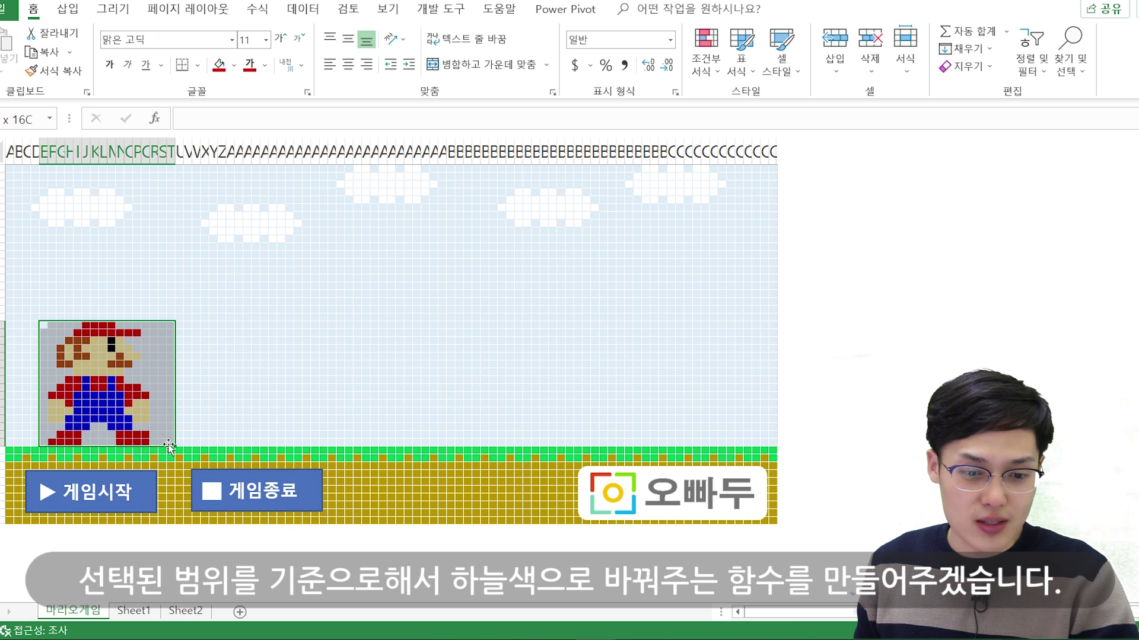
click(234, 65)
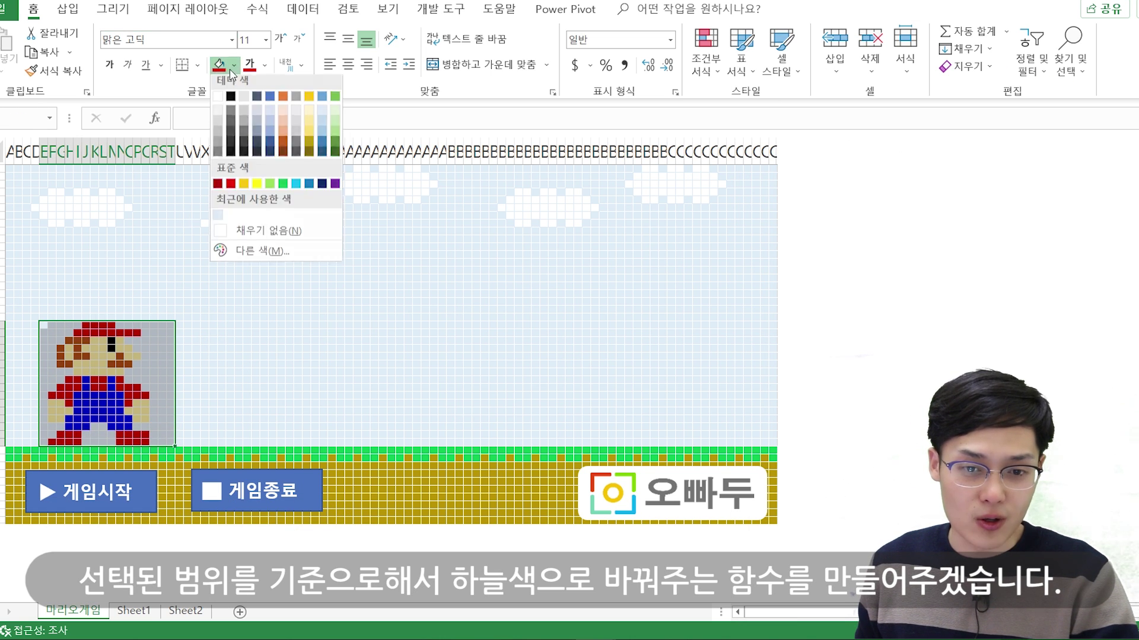
click(335, 105)
In the VBA editor, begin a new Sub below the last End Sub
key(alt+F11)
text(sub She)
key(BackSpace)
key(BackSpace)
key(BackSpace)
Create the init procedure and give it the parameter Rng As Range
text(init)
key(Return)
key(Return)
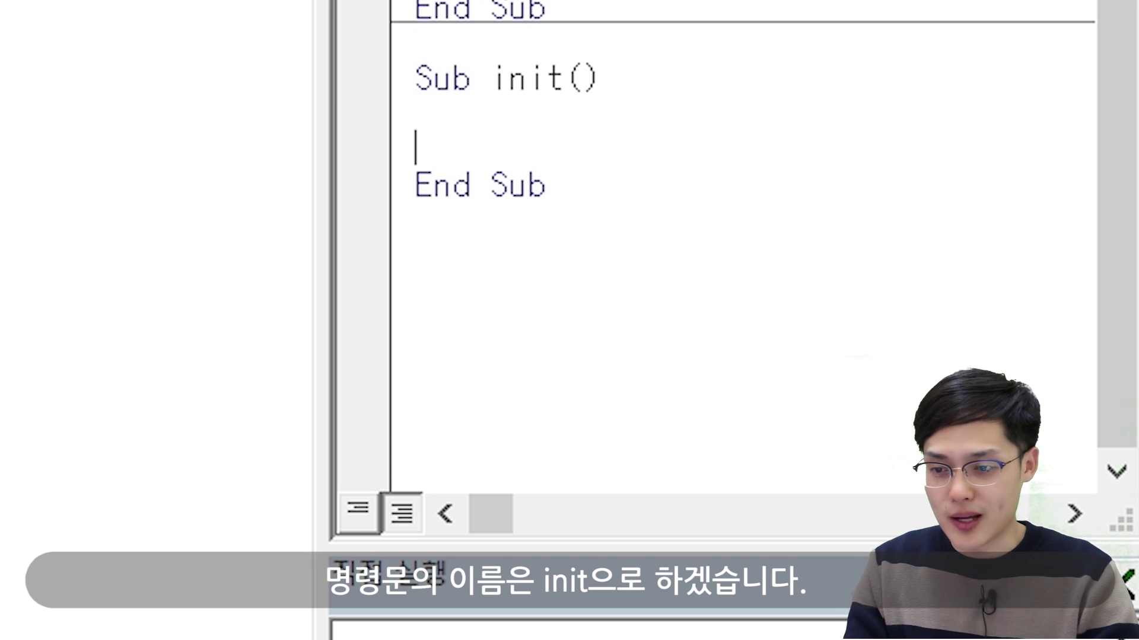
click(547, 110)
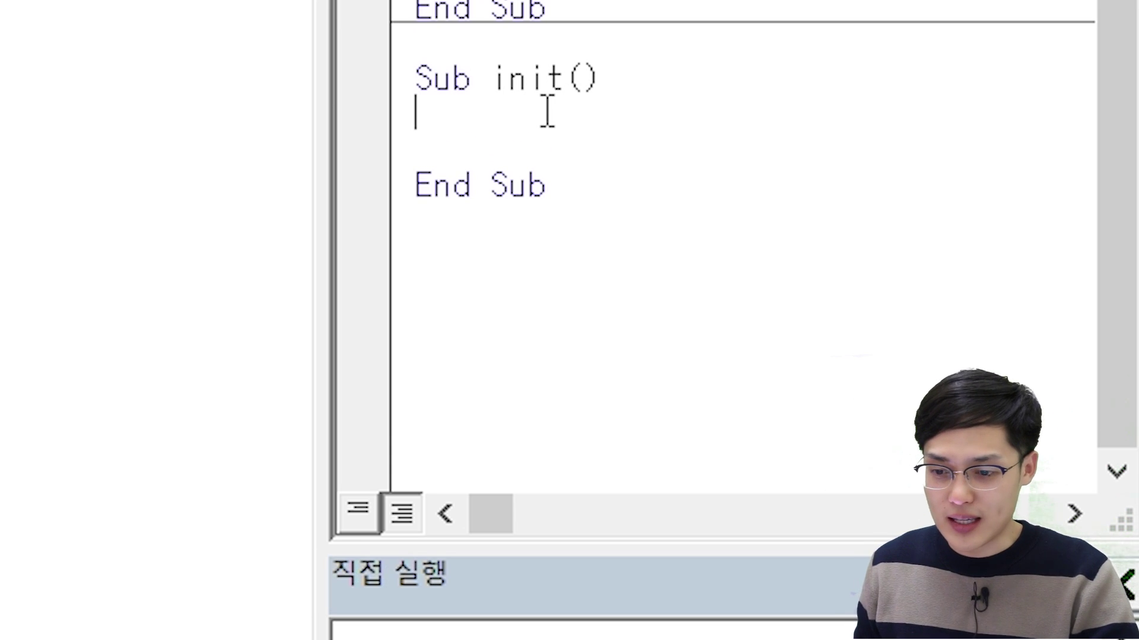
key(Return)
key(Up)
key(Up)
key(End)
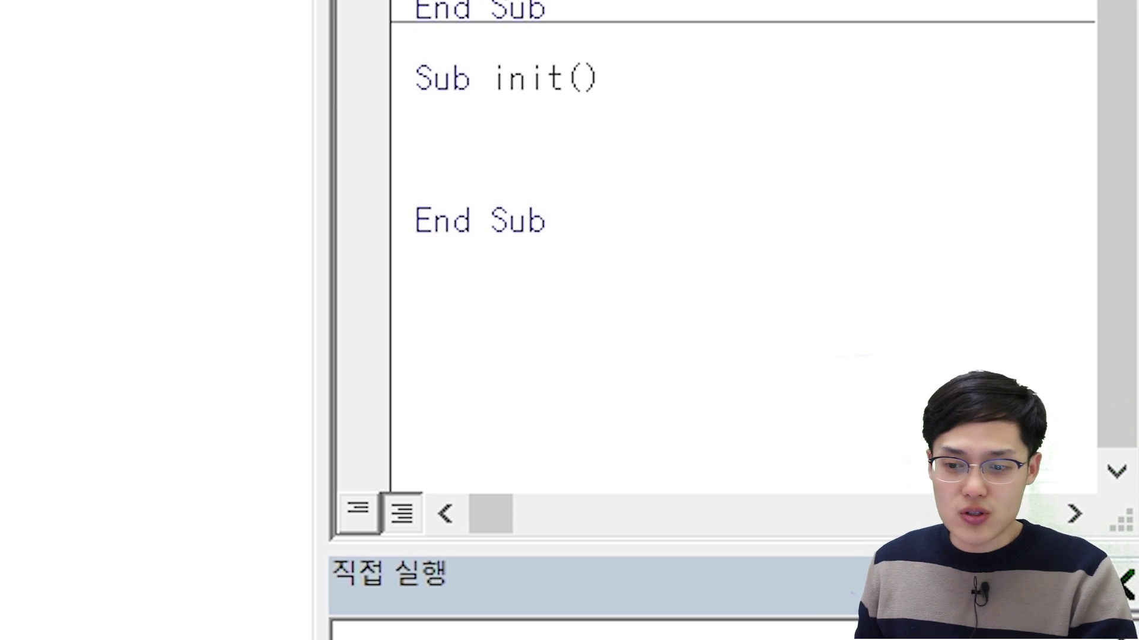
text(rng A)
key(BackSpace)
key(BackSpace)
key(BackSpace)
key(BackSpace)
key(BackSpace)
text(Rng as)
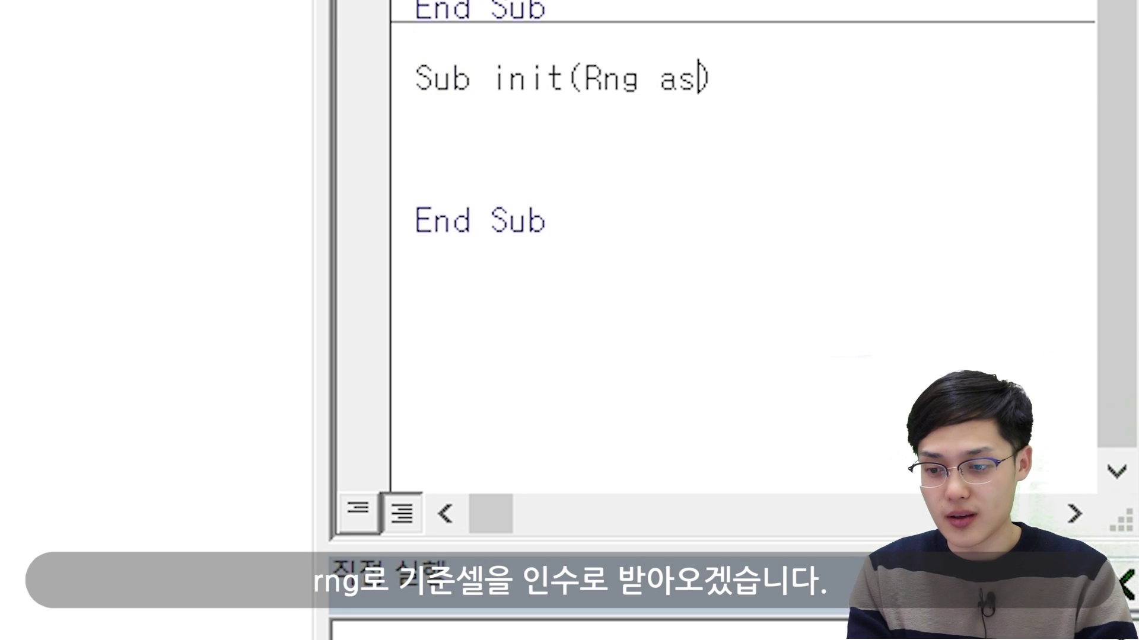
text( range)
click(546, 111)
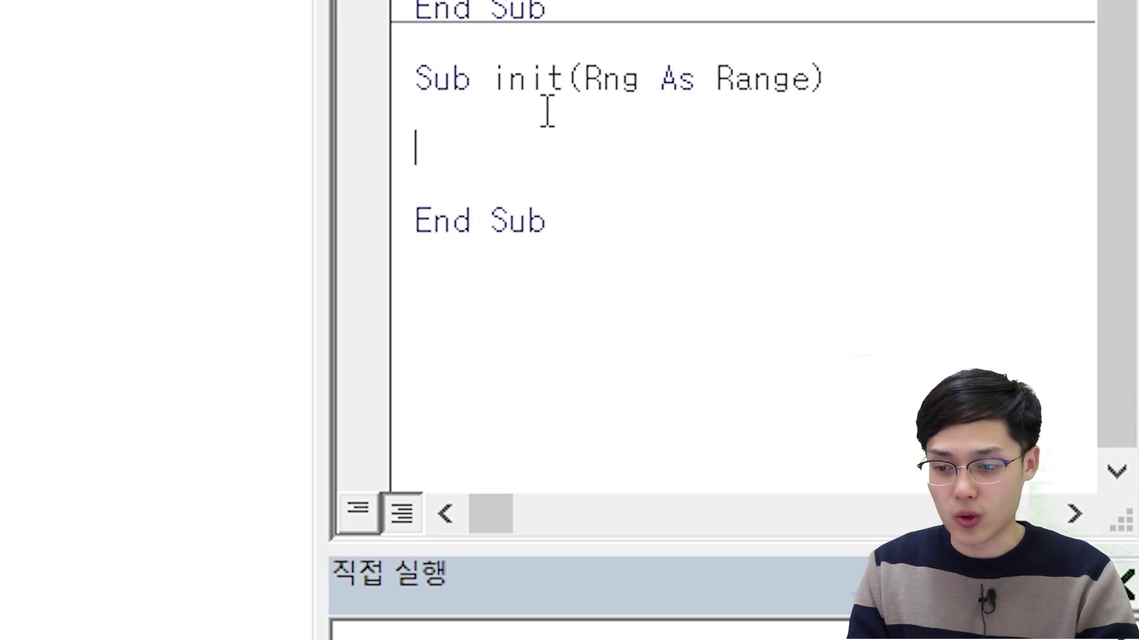
key(Delete)
key(Return)
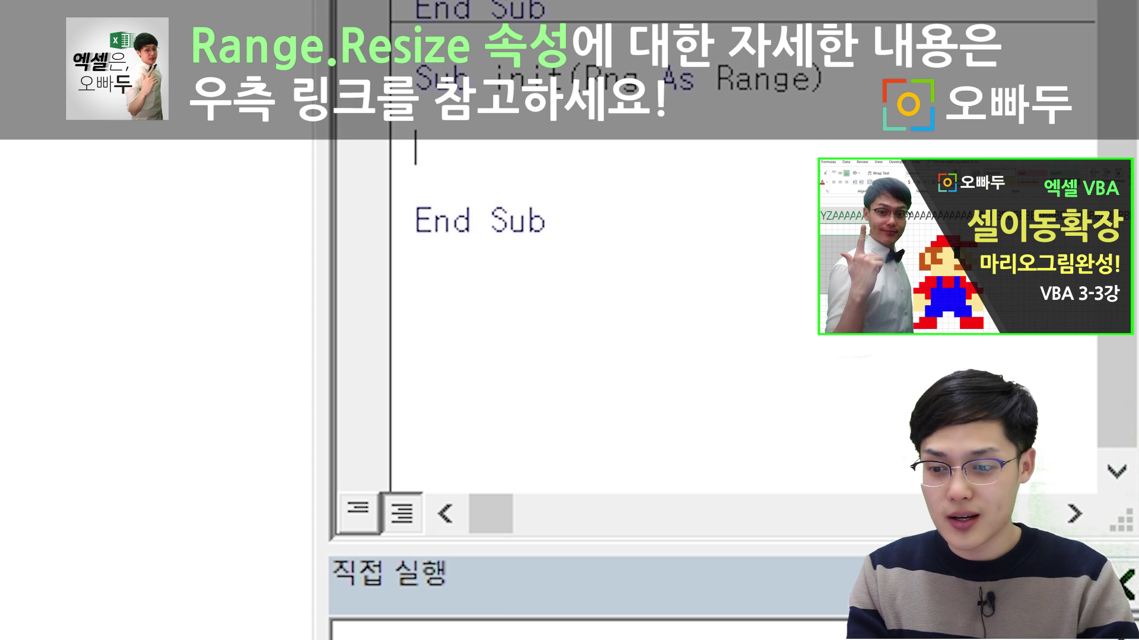
Declare rngRow and rngCol As Long and newRng As Range inside init
text(dim rngRow as lon)
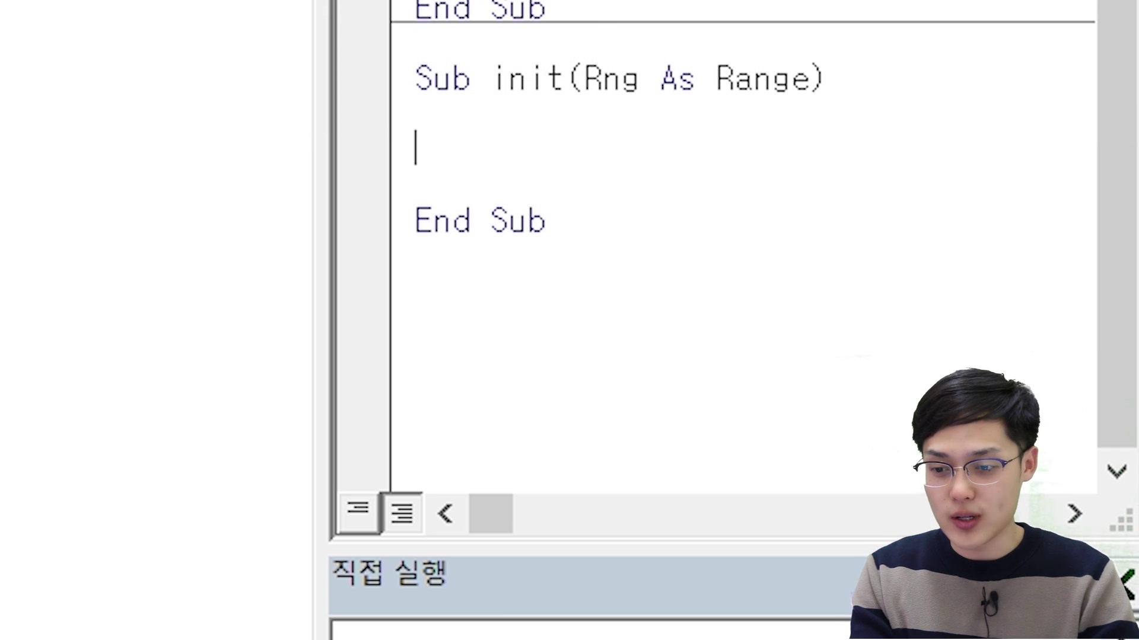
key(Return)
text(dim r)
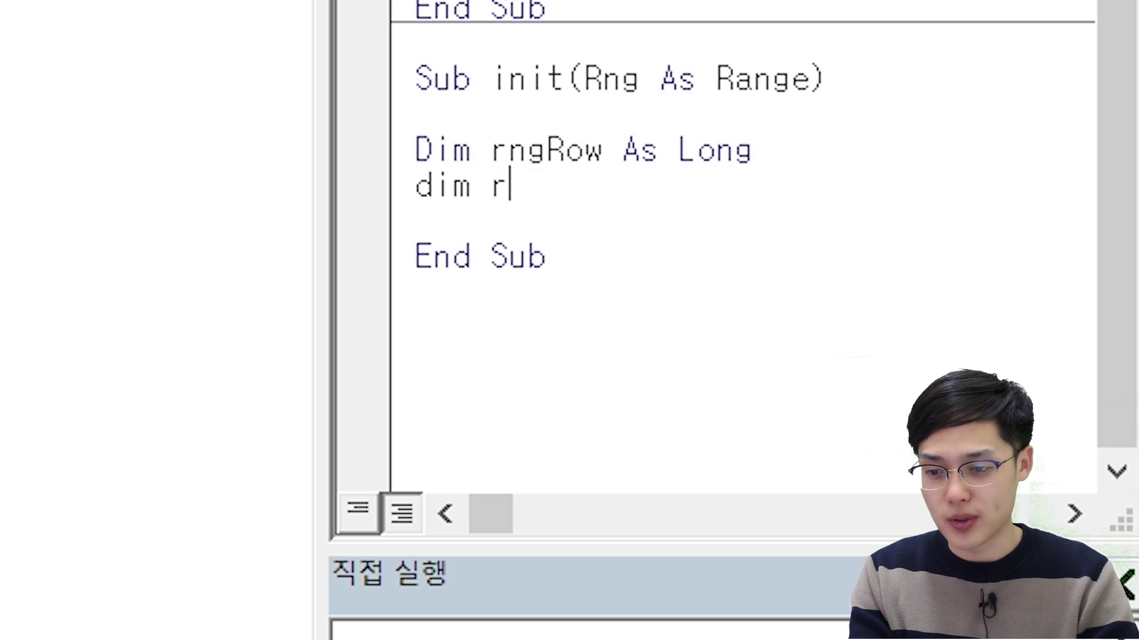
text(ngCOl a)
key(BackSpace)
key(BackSpace)
key(BackSpace)
key(BackSpace)
text(ol as lon)
key(Return)
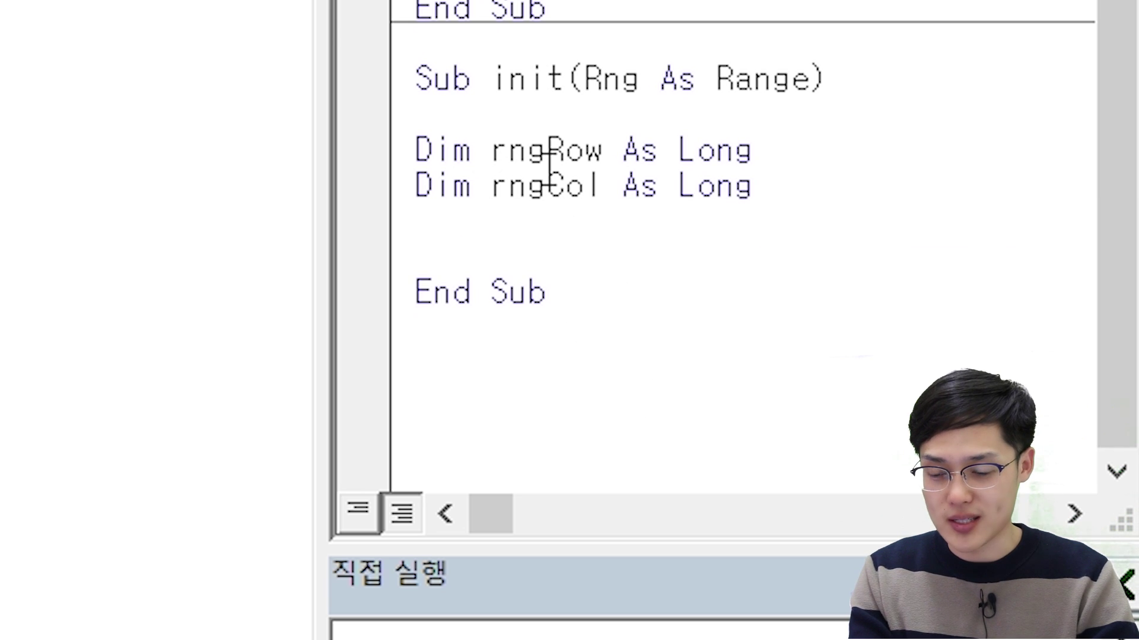
text(dim newRng as a)
key(BackSpace)
text(ran)
key(Return)
key(Return)
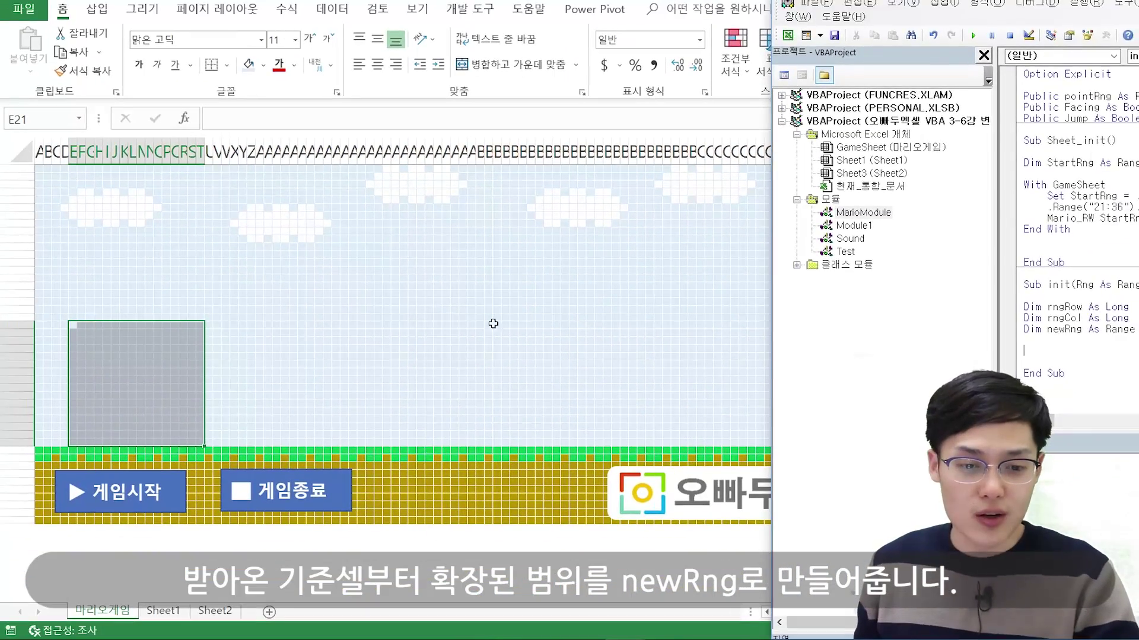
Assign rngRow = Rng.Row and rngCol = Rng.Column below the Dim lines
drag(74, 325, 201, 447)
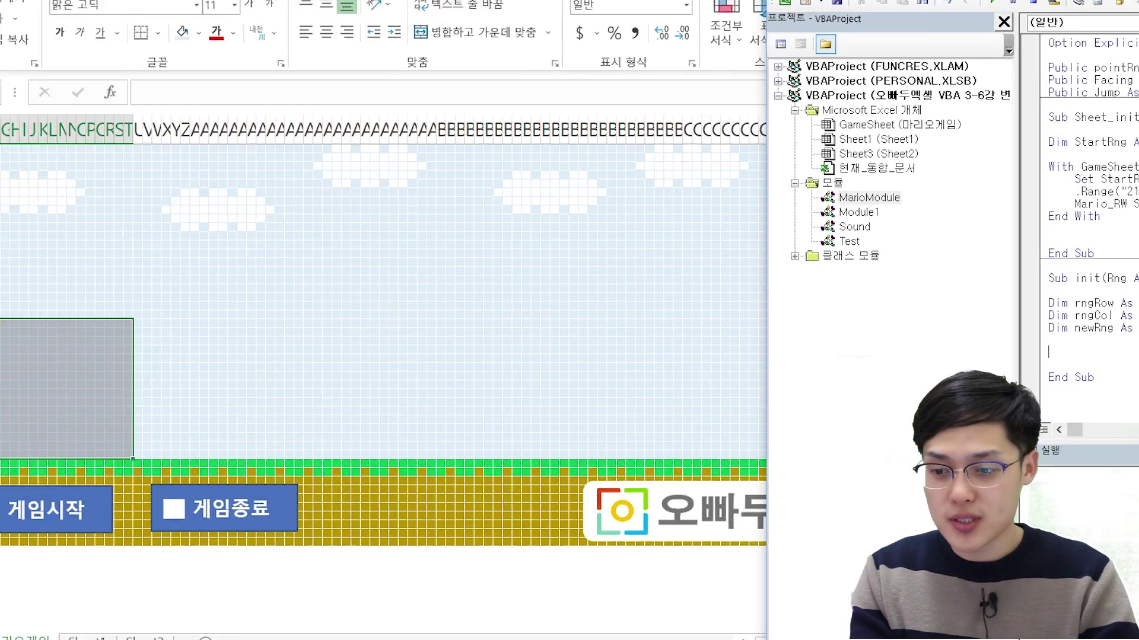
text(rngrow )
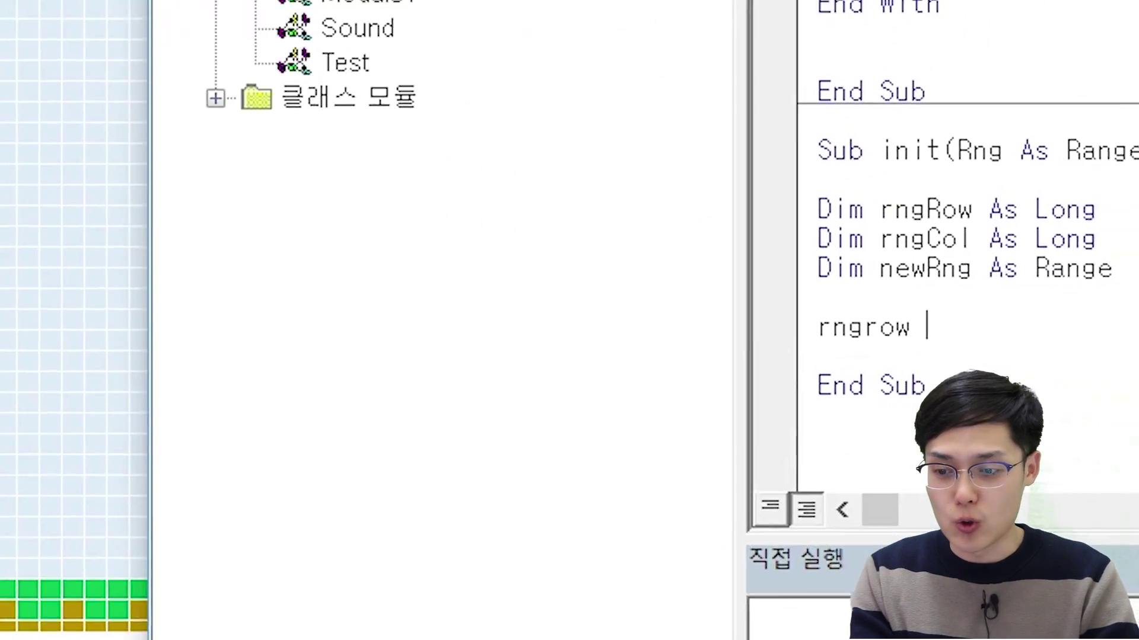
text(= rng.)
text(ro)
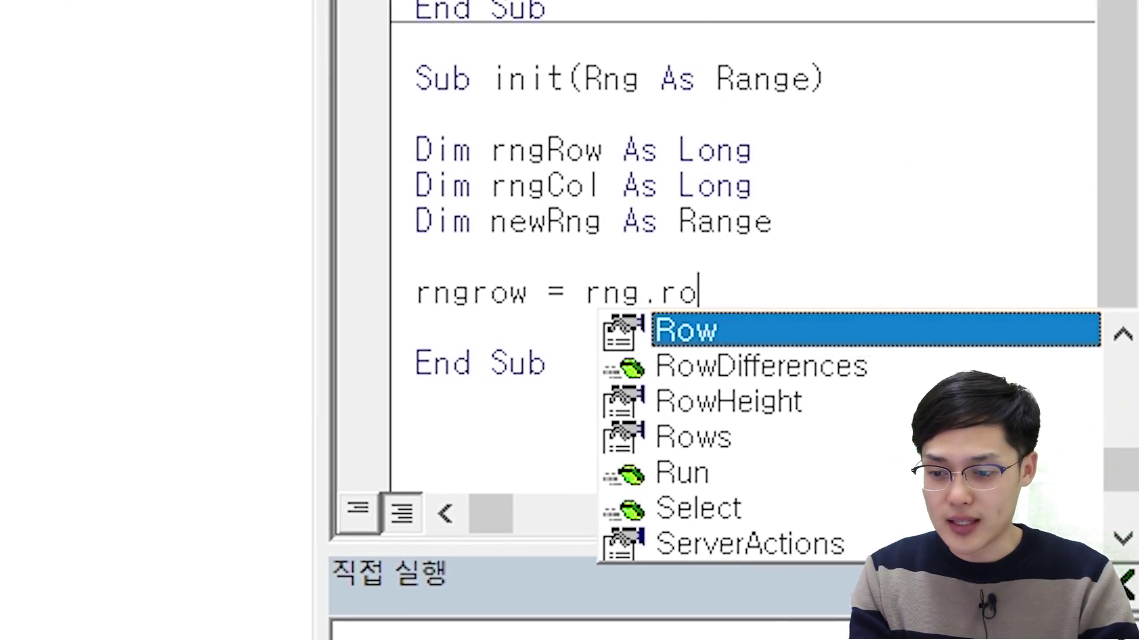
text(w)
key(Return)
text(rngcol = rngc)
key(BackSpace)
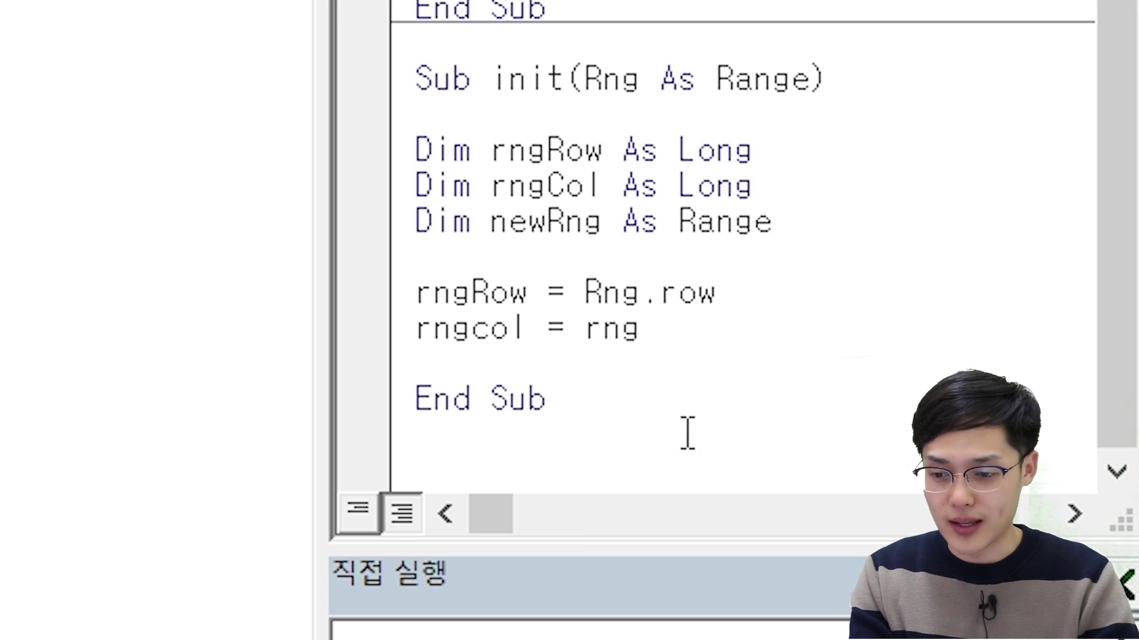
text(.colu)
key(Return)
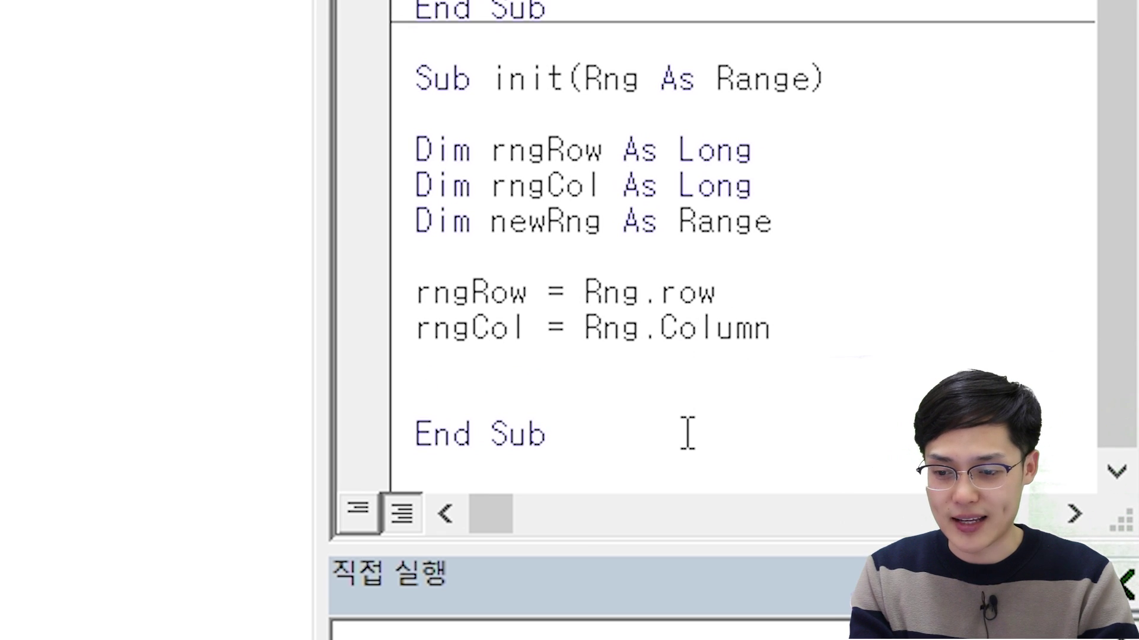
Add a With GameSheet … End With block and start an indented Set line inside it
key(Return)
text(with )
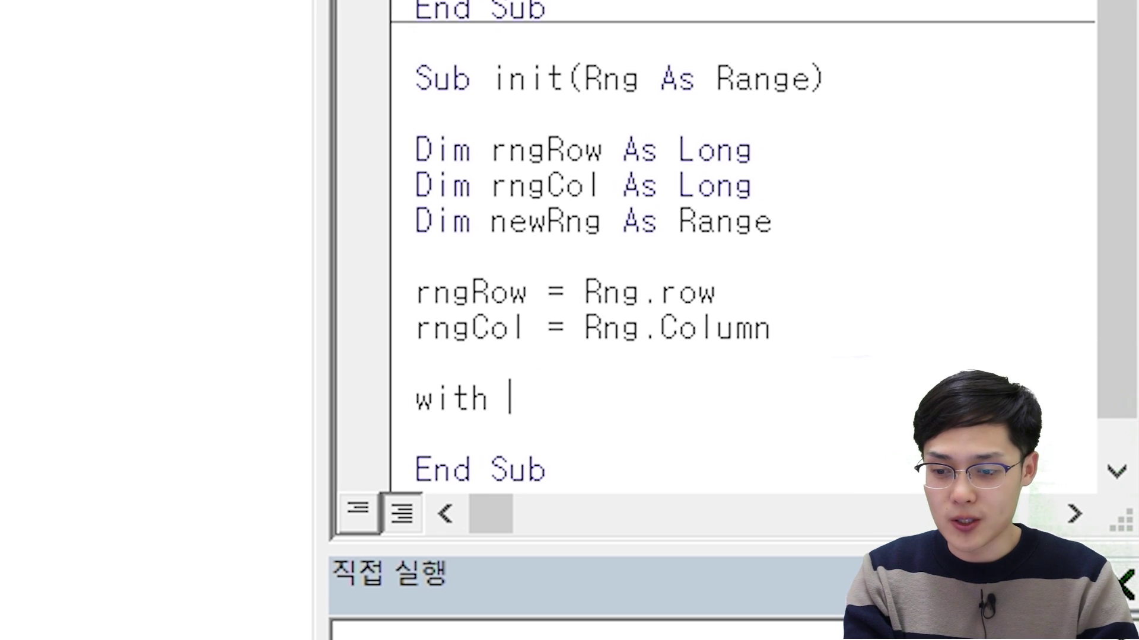
text(g)
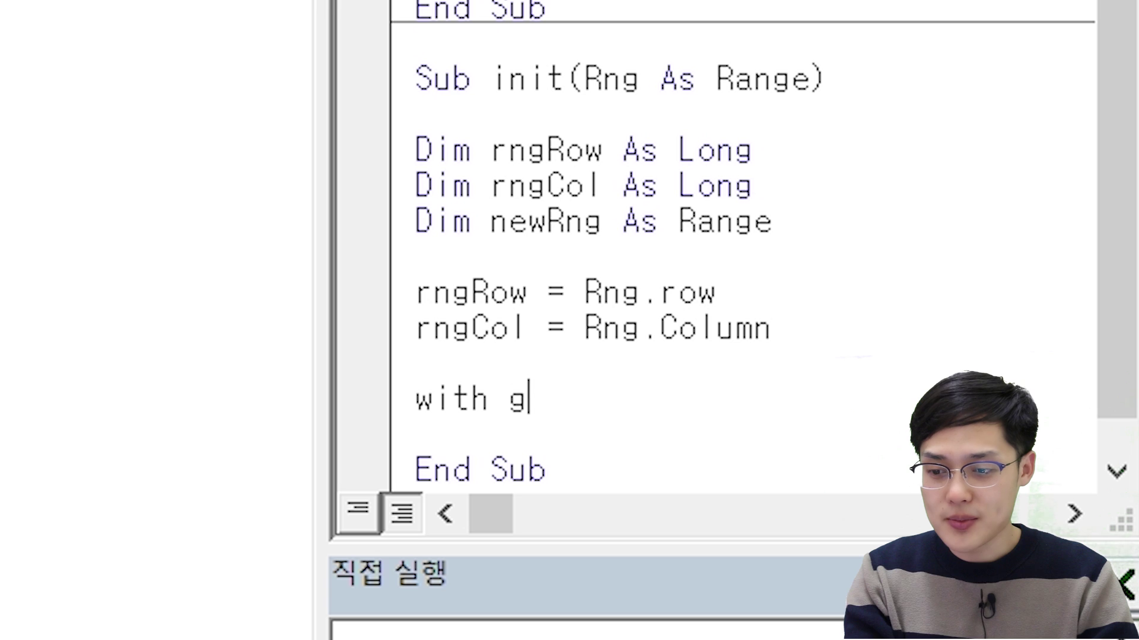
text(amewi)
key(BackSpace)
key(BackSpace)
text(sheet)
key(Return)
key(Return)
text(end with)
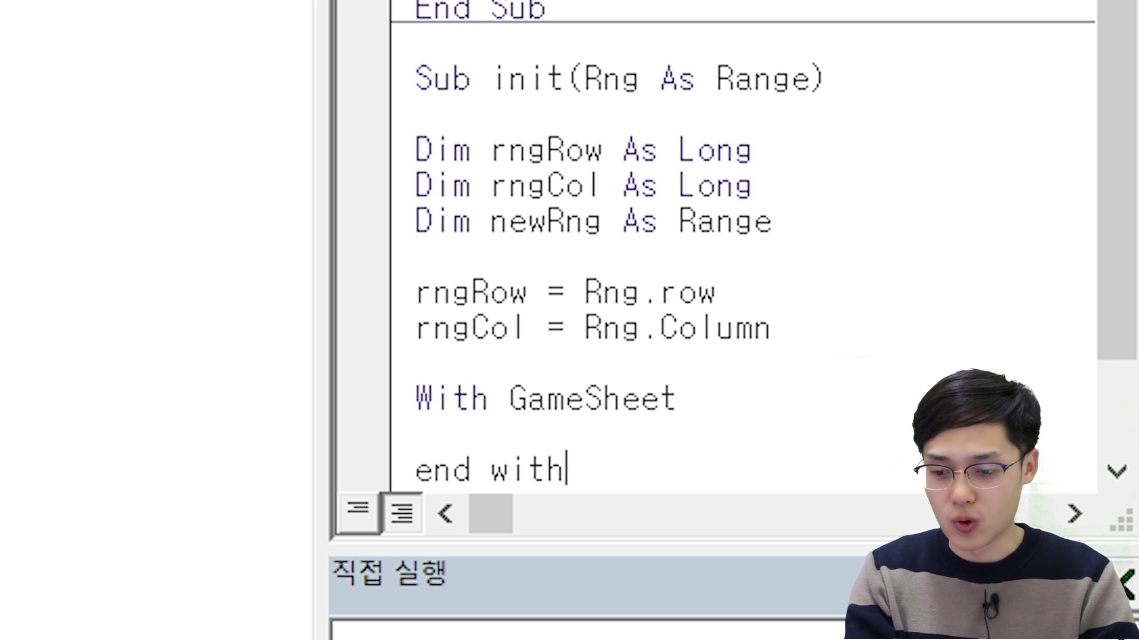
key(Return)
key(Up)
key(Up)
key(Return)
key(ctrl+z)
key(ctrl+z)
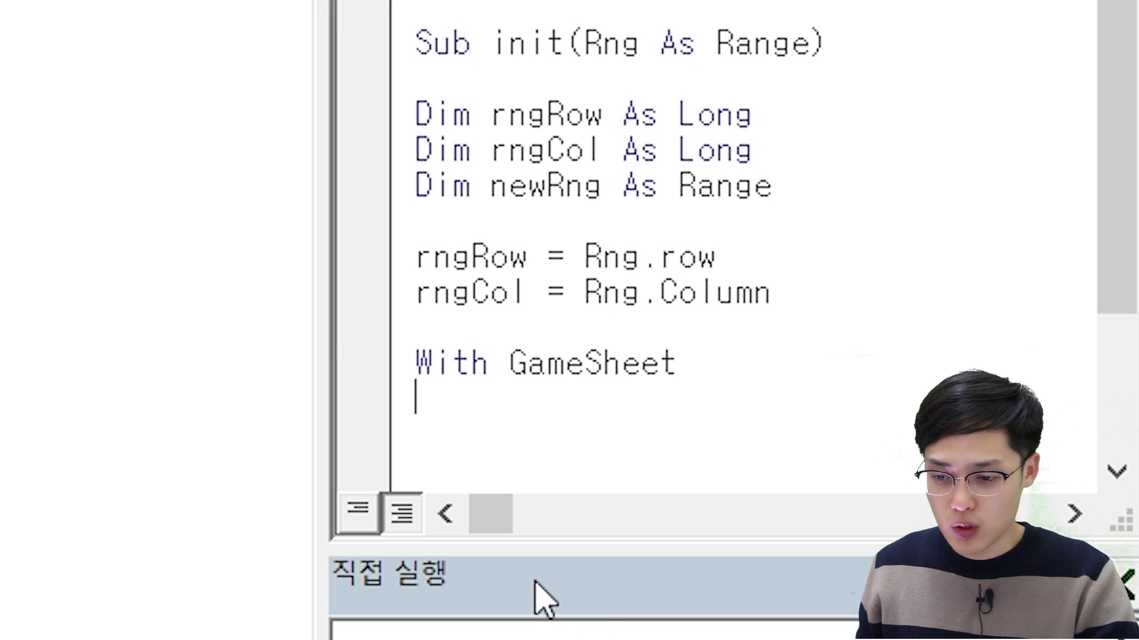
drag(551, 552, 561, 632)
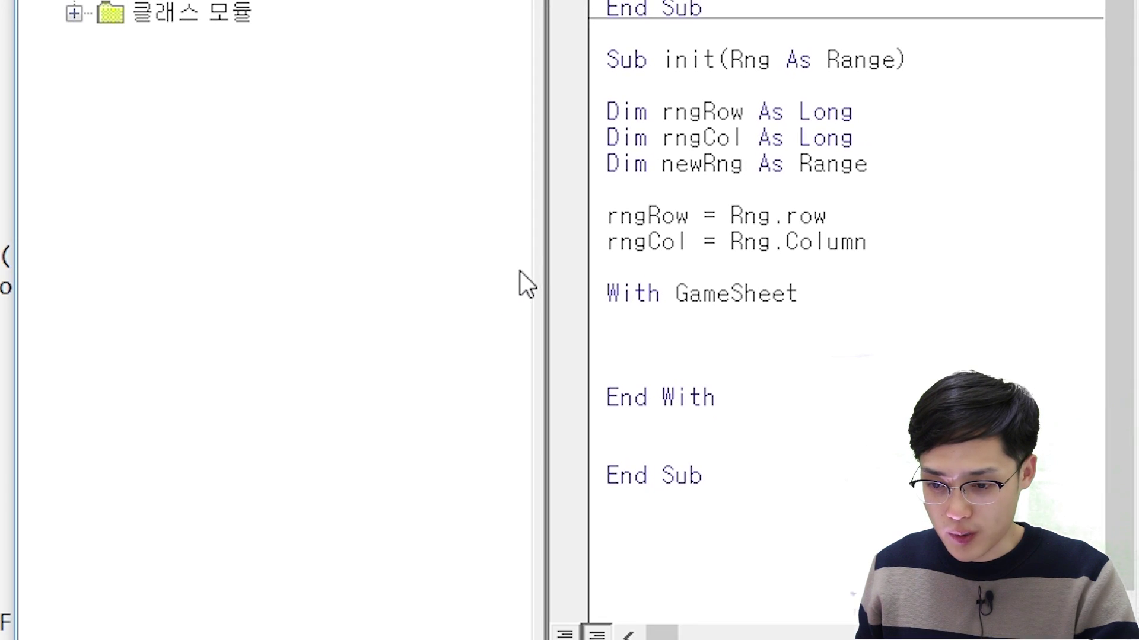
drag(537, 261, 268, 213)
key(Tab)
text(set)
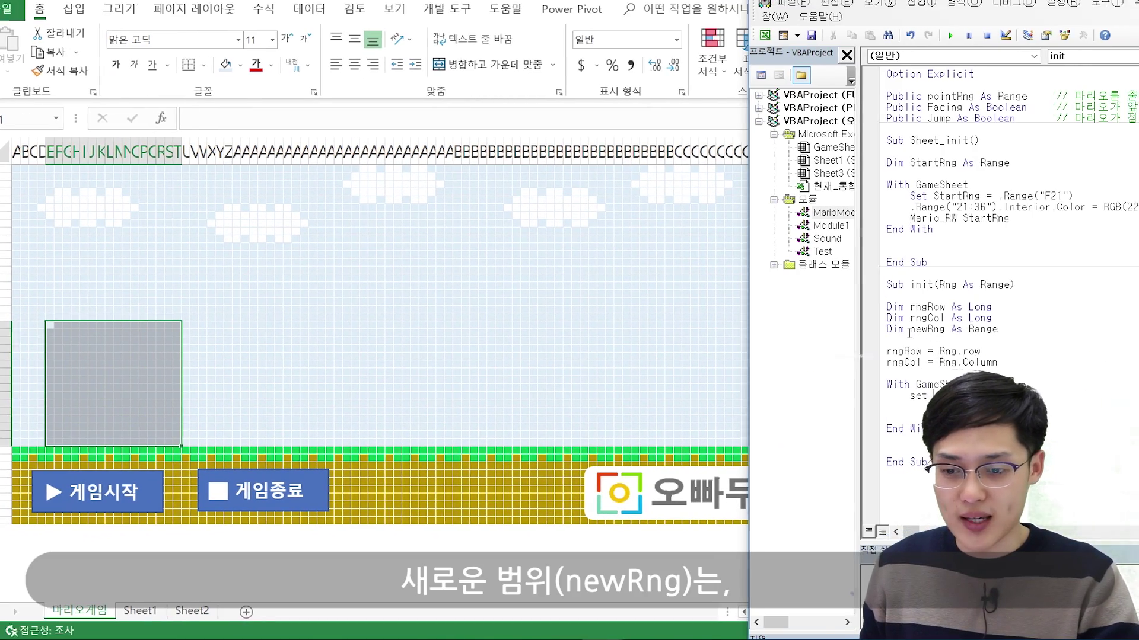
Dismiss the compile error and begin the Set newRng = .Range( statement
click(909, 332)
key(Return)
double_click(849, 328)
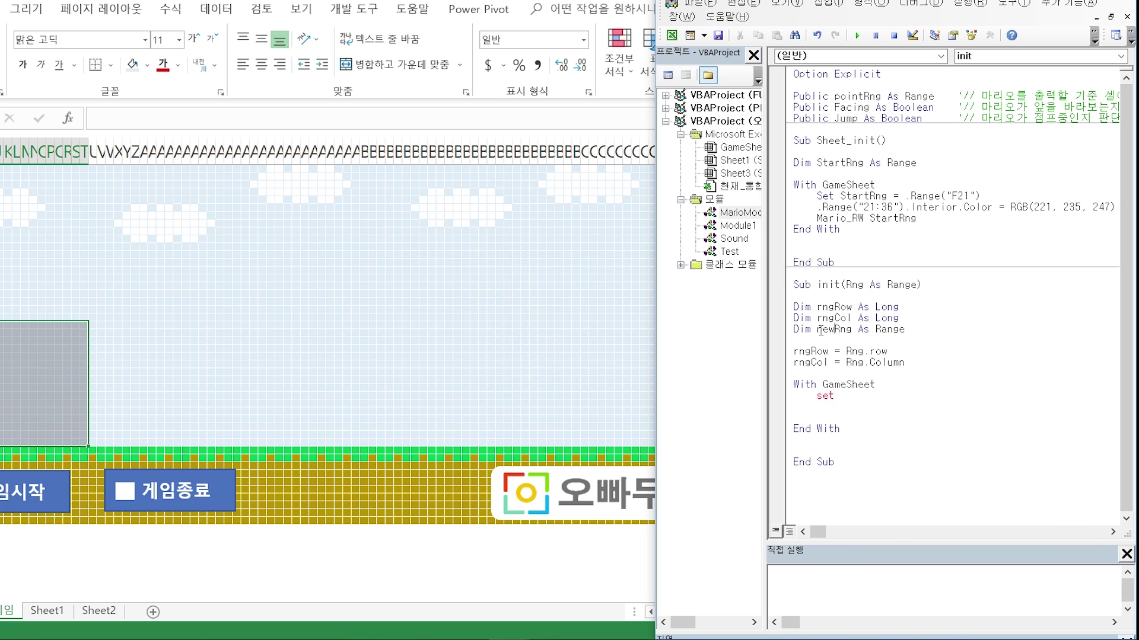
click(853, 328)
text(.Range()
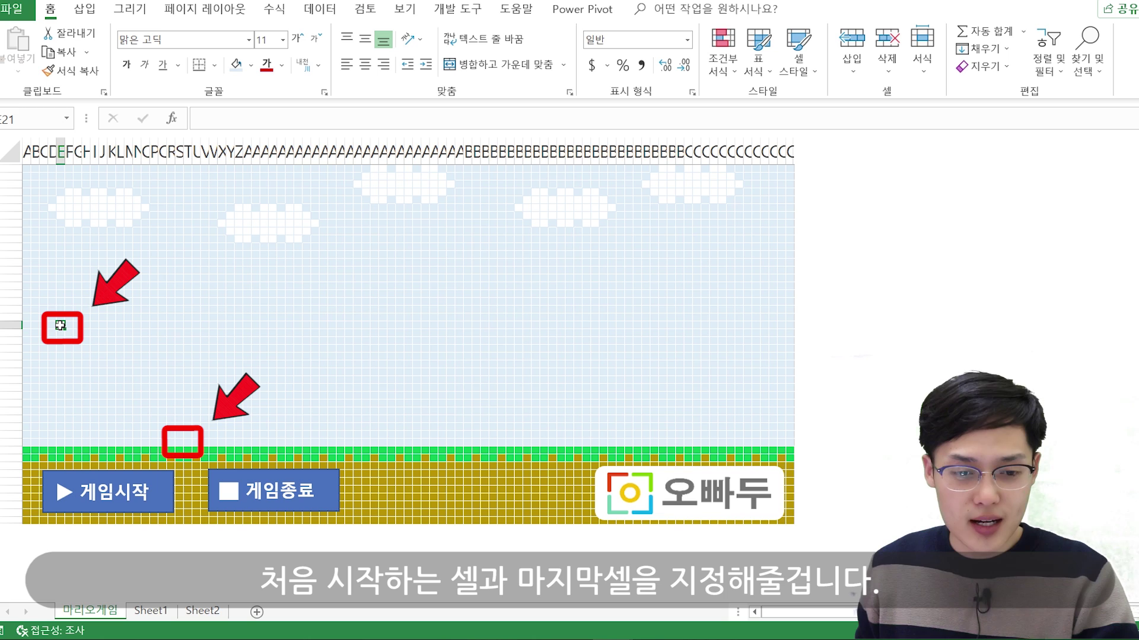
On the sheet, check the 16-by-16 block Mario spans from cell E21
drag(60, 325, 184, 442)
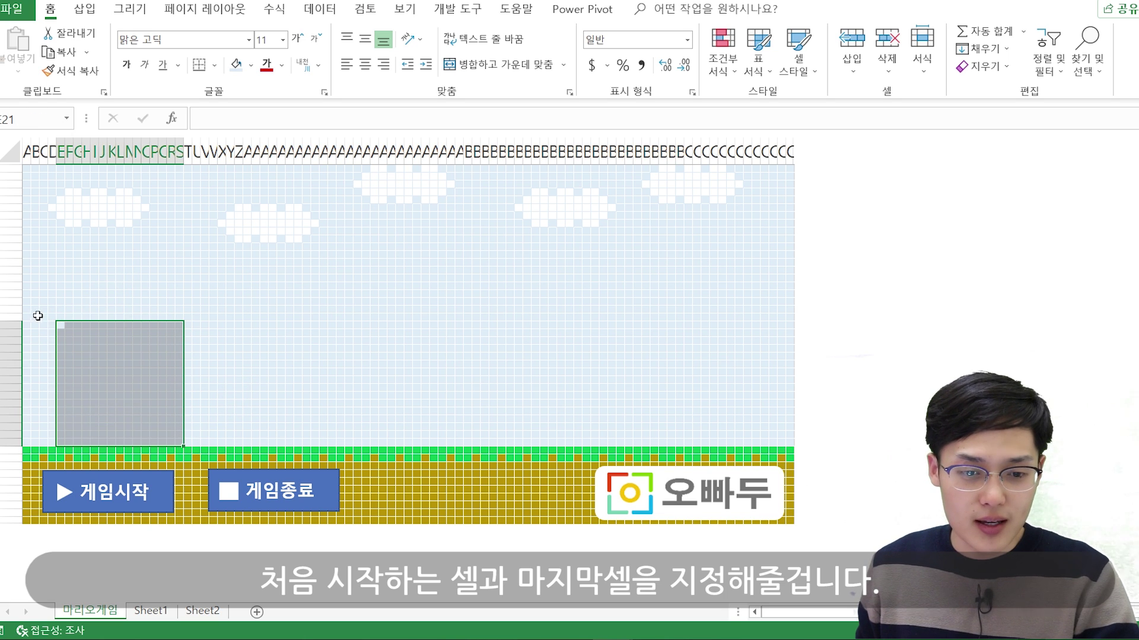
click(61, 325)
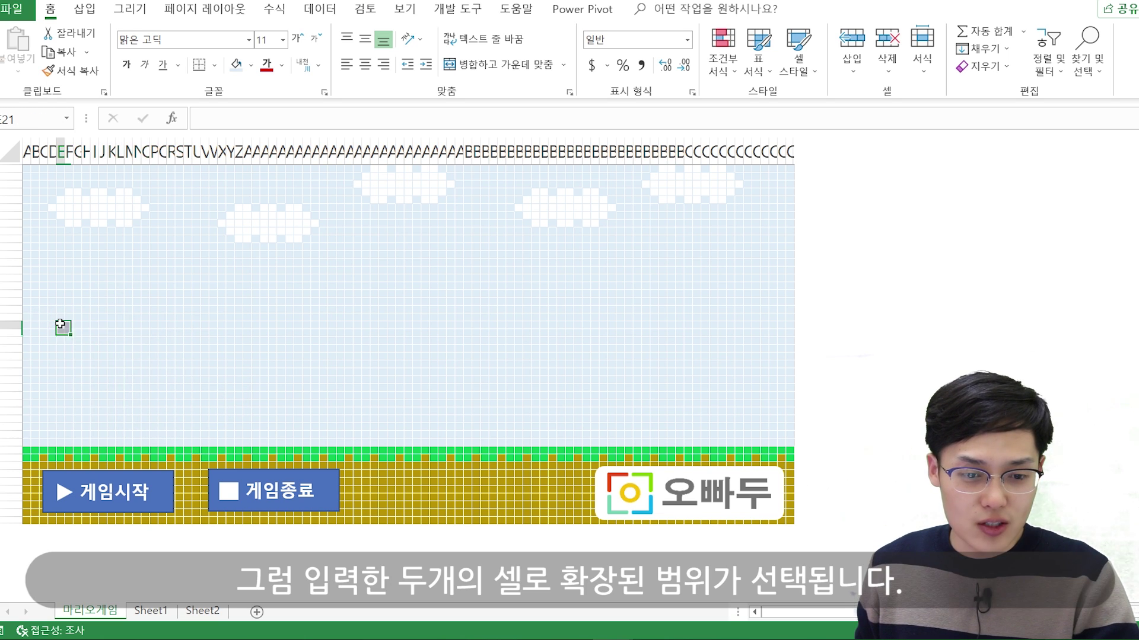
shift+click(164, 431)
click(61, 325)
shift+click(179, 442)
key(alt+F11)
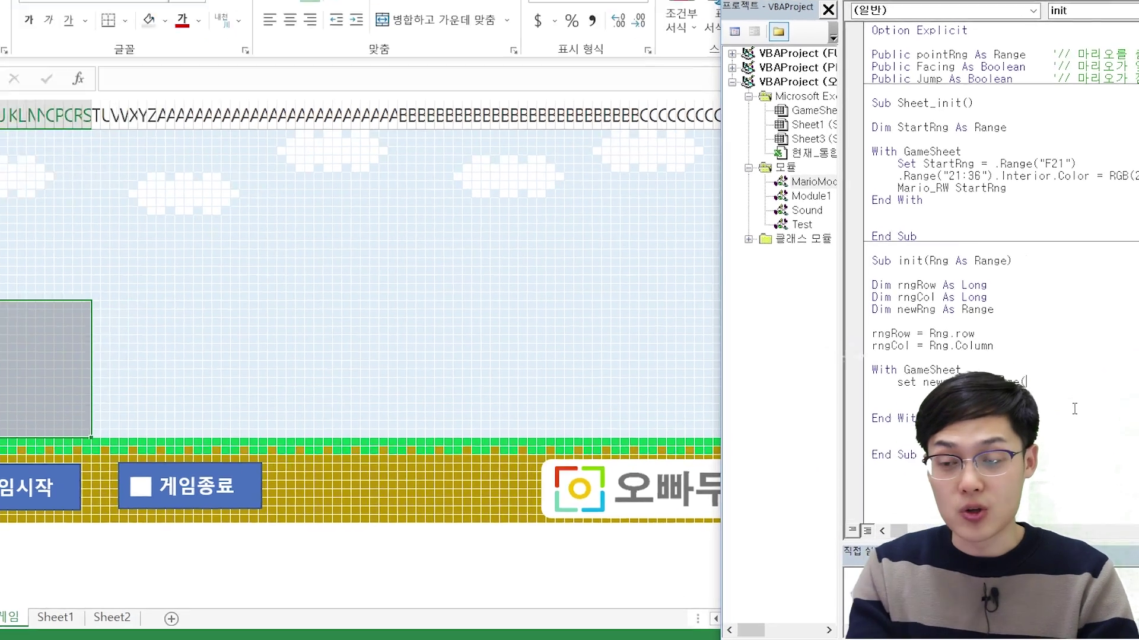
Complete the range as .Cells(rngRow, rngCol) to .Cells(rngRow + 15, rngCol + 15)
text(.c)
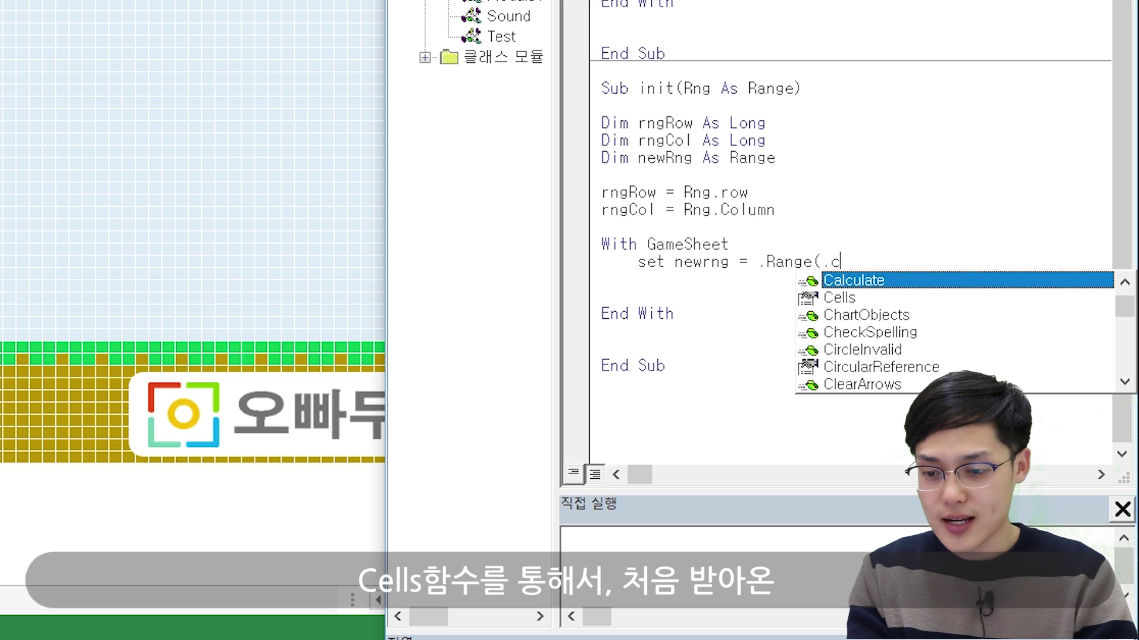
text(el(els)
key(BackSpace)
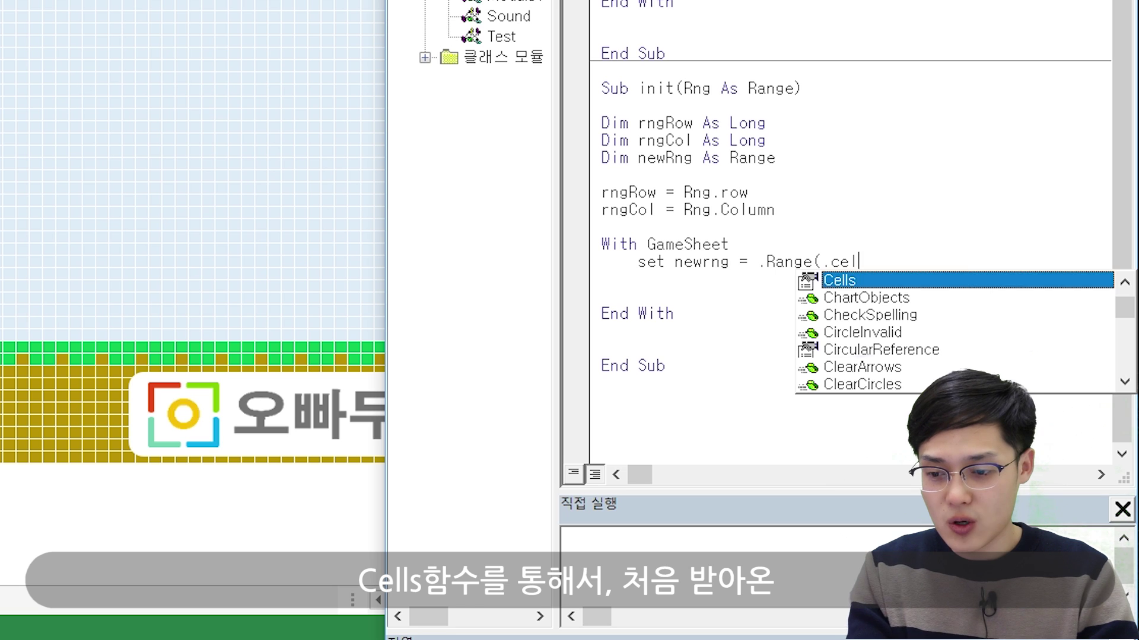
text(ls)
click(906, 264)
text((rngrow,rngcol)
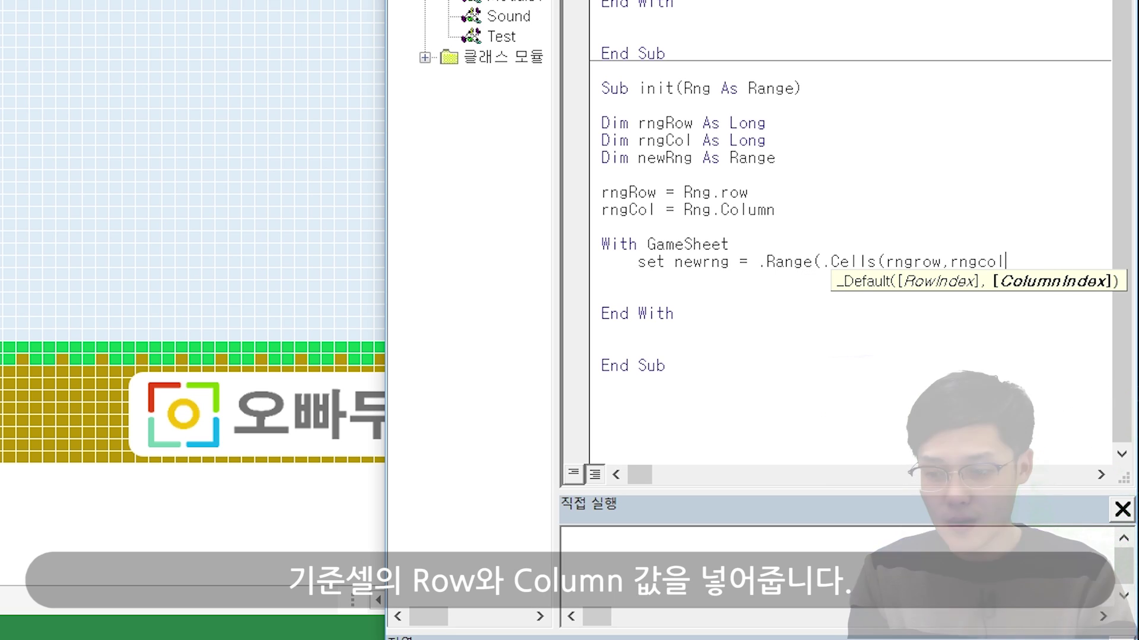
text())
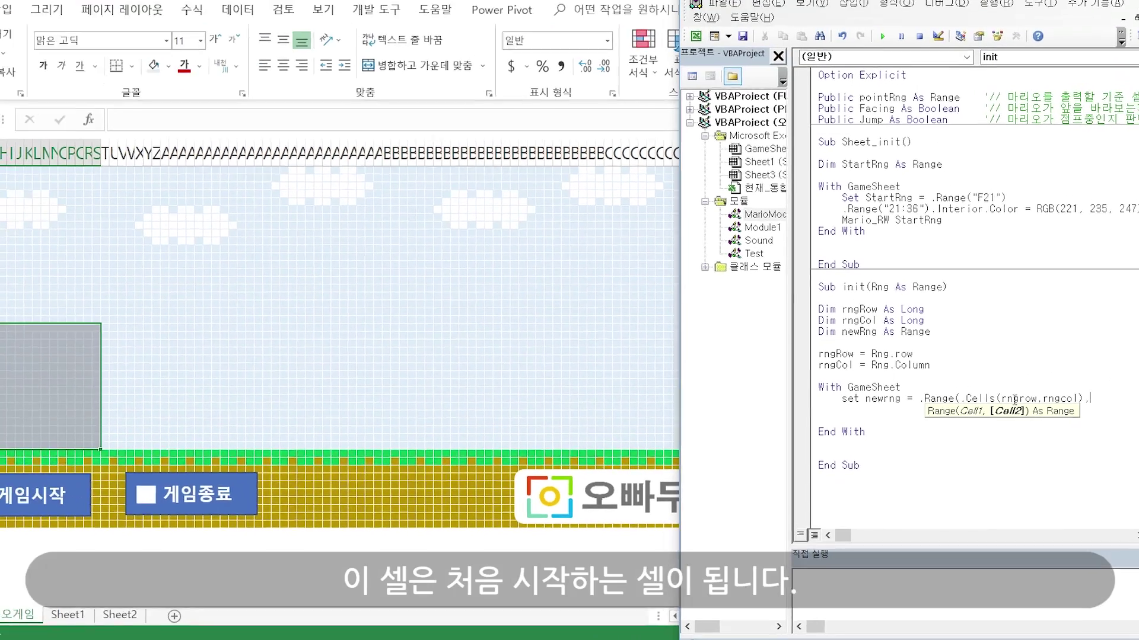
text(,)
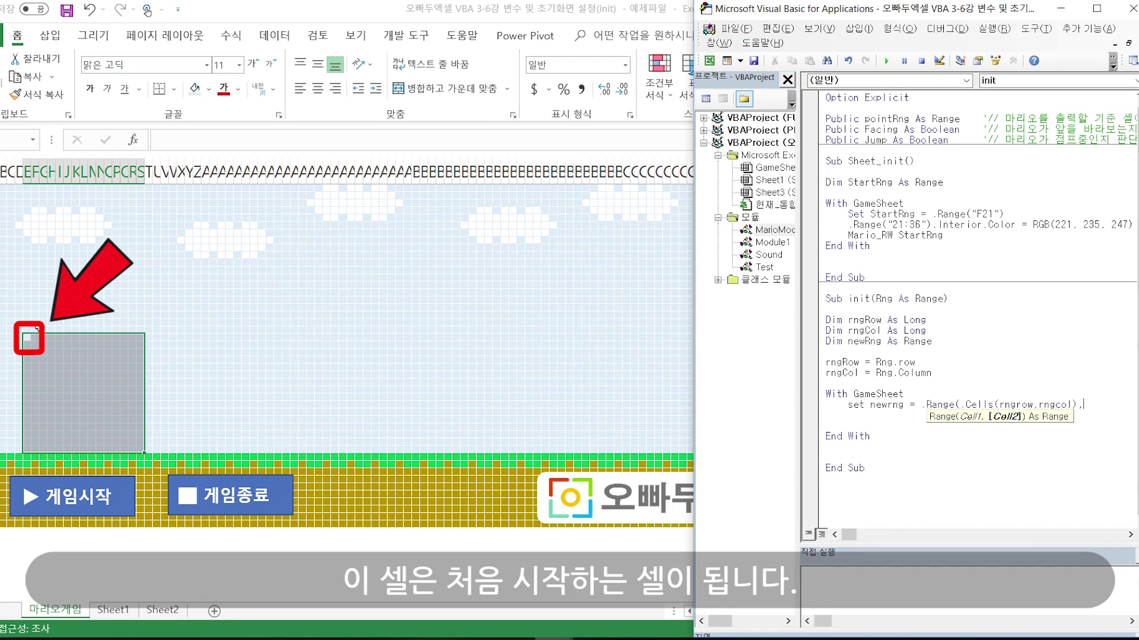
text( .Cells(rn)
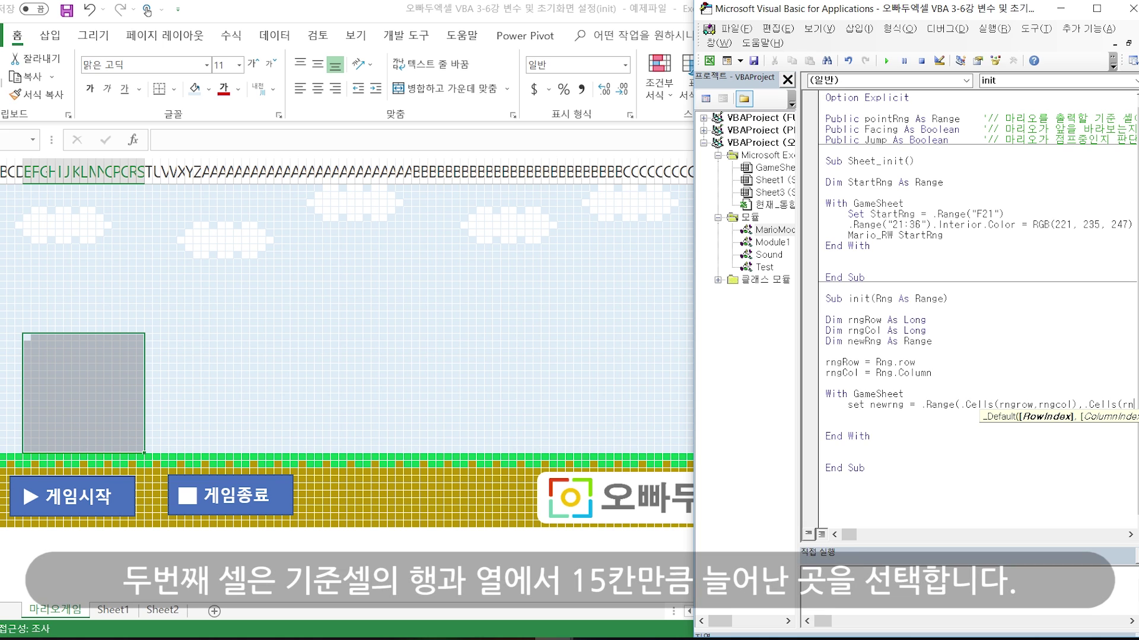
text(grow+15)
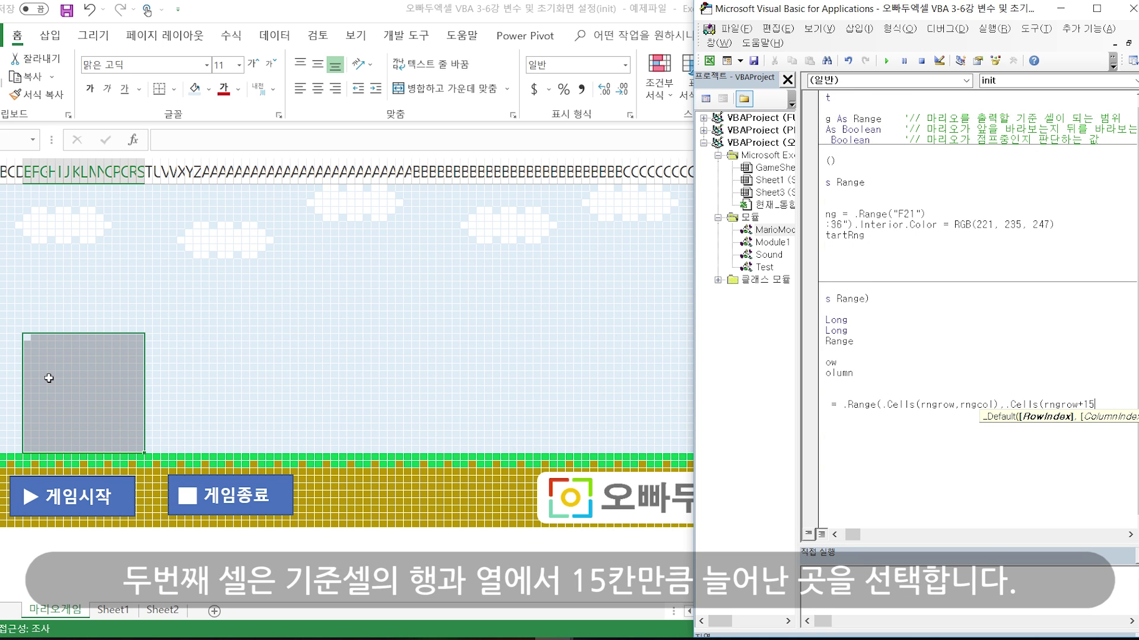
text(,rngcol)
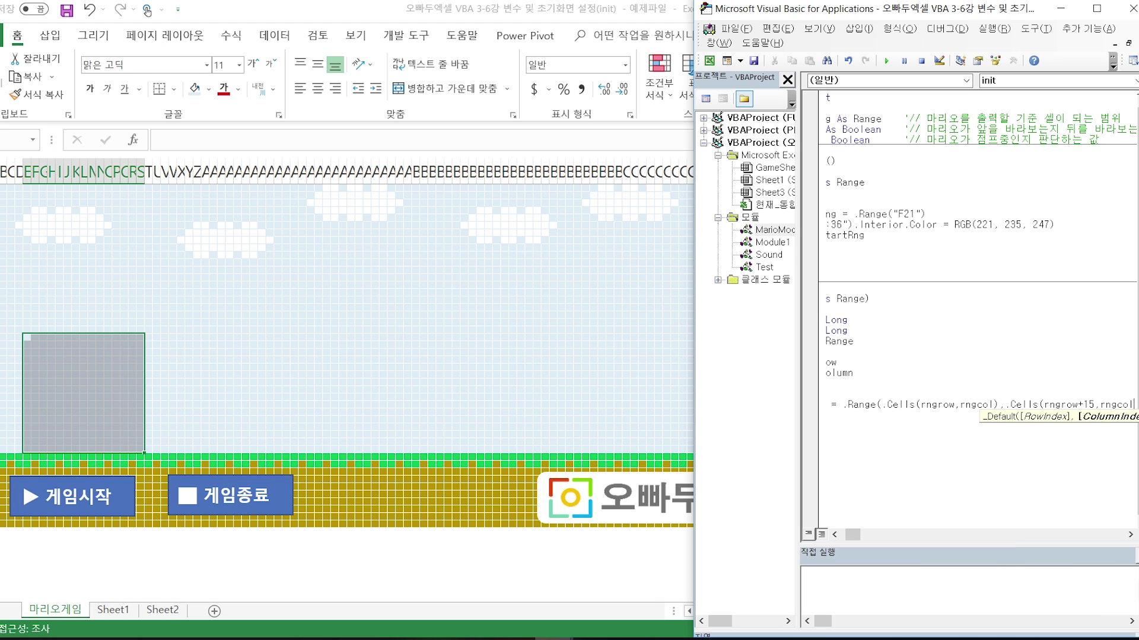
text(+15)
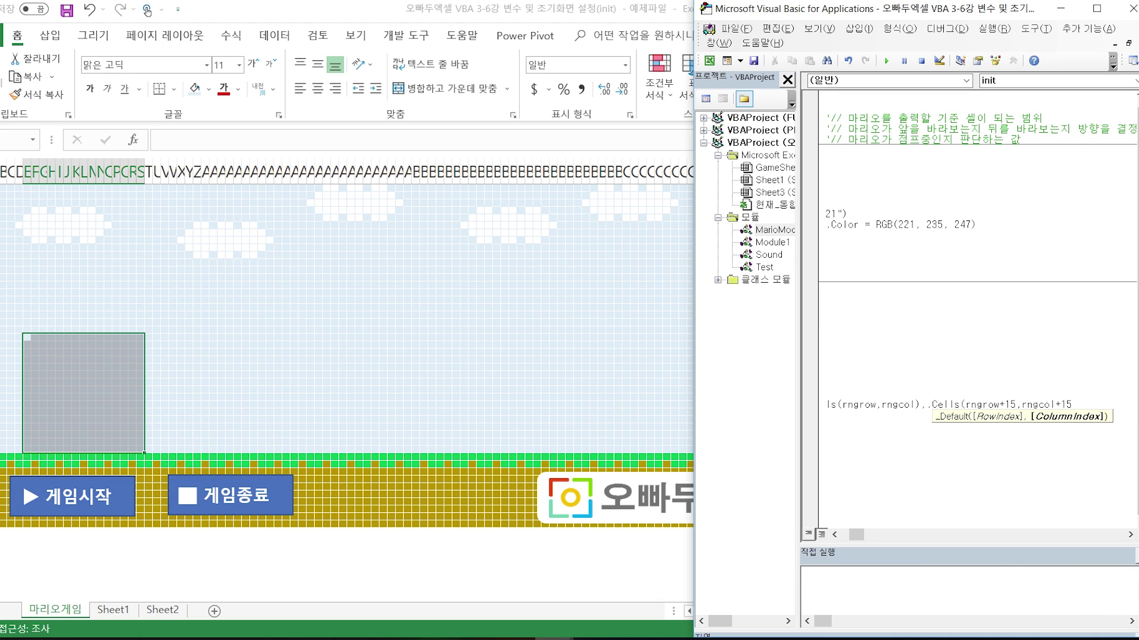
text())
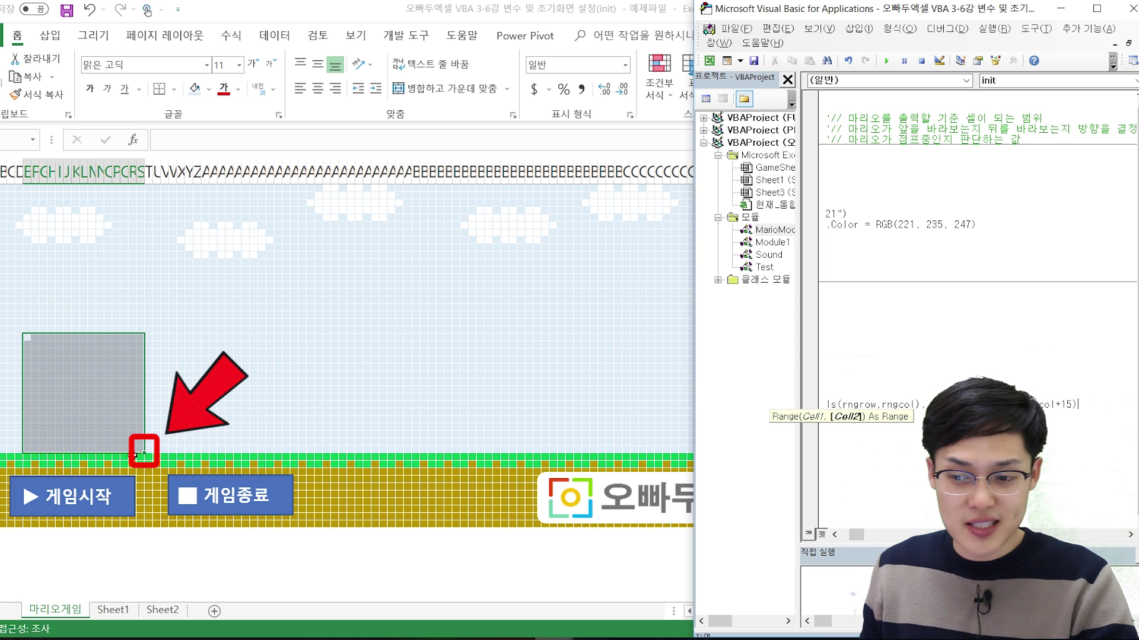
text())
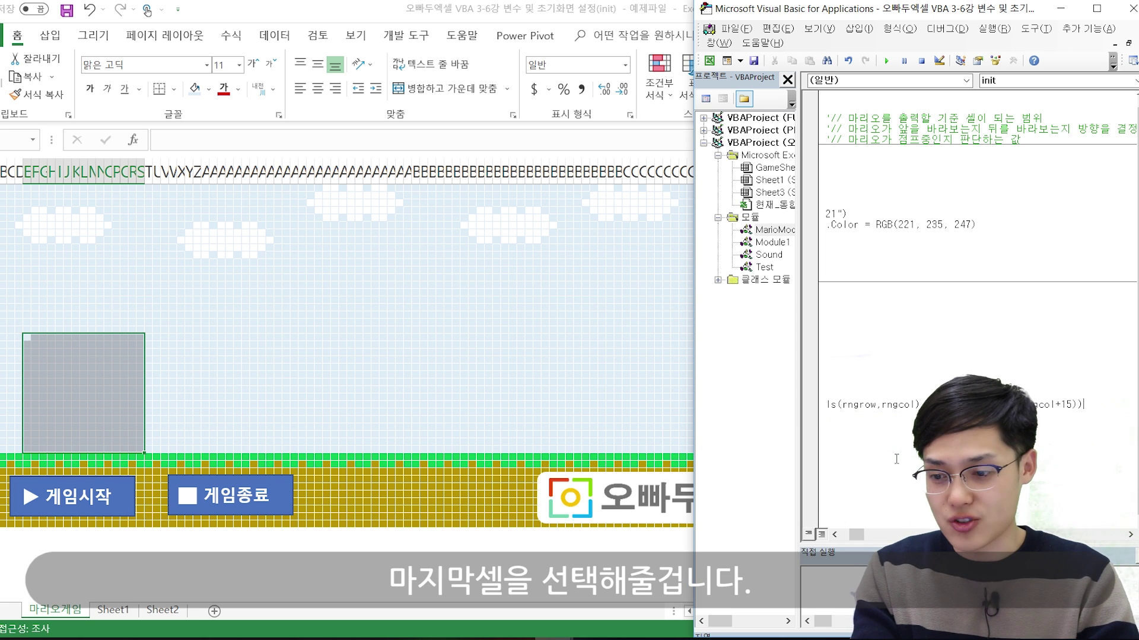
key(Return)
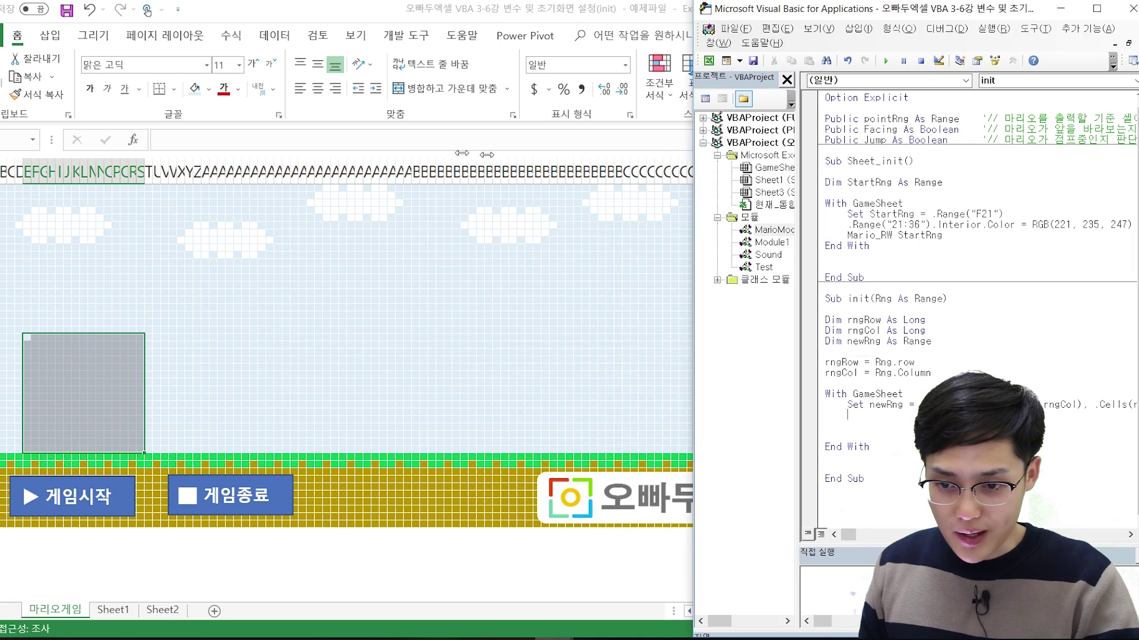
Widen the VBA code editor and move it left beside the game sheet
drag(692, 152, 401, 152)
drag(765, 7, 550, 10)
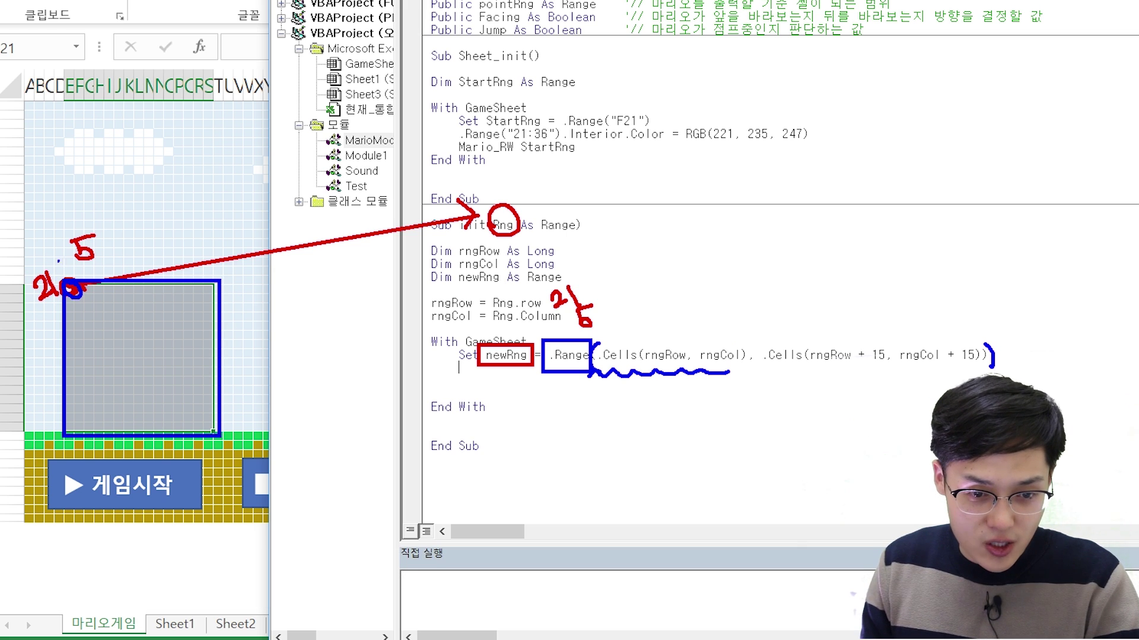
drag(24, 224, 74, 285)
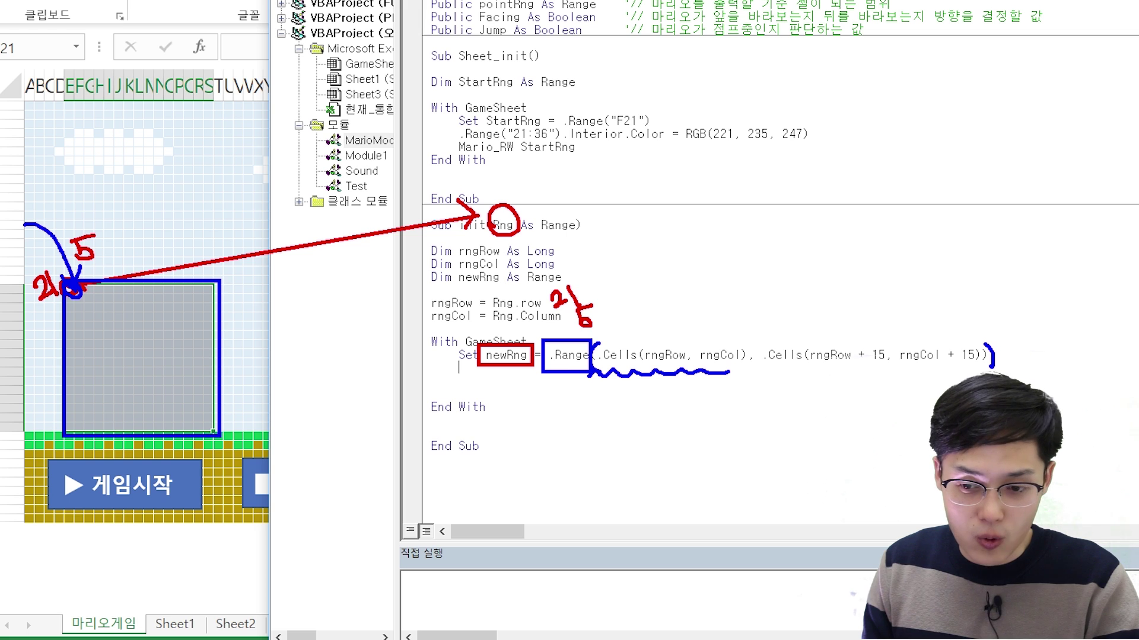
drag(793, 370, 956, 377)
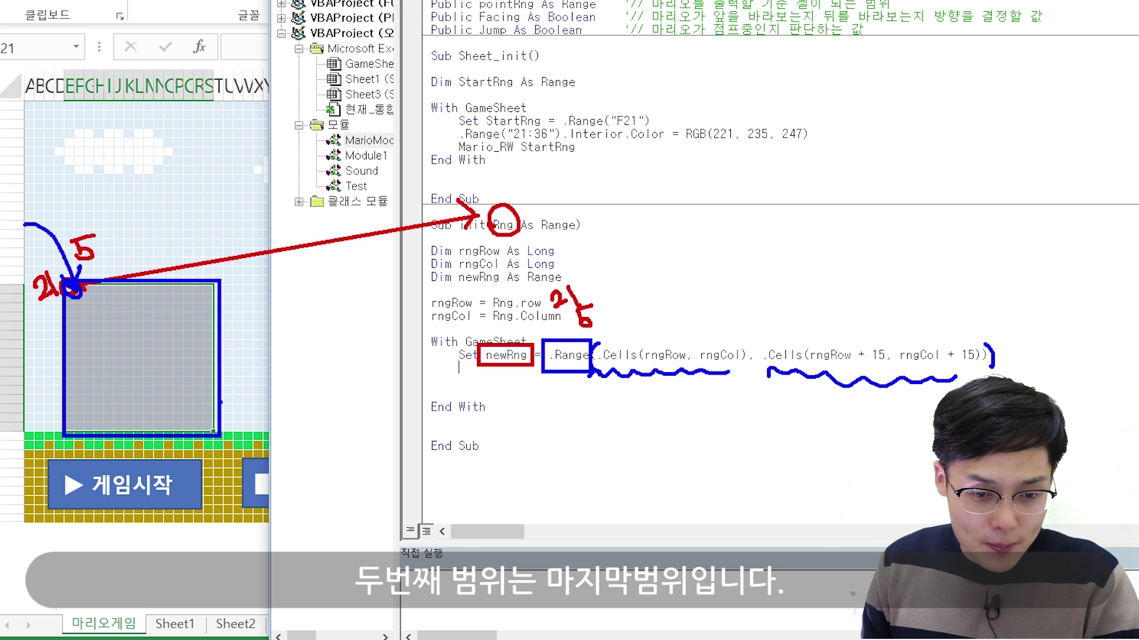
mouse_move(823, 381)
mouse_down()
mouse_move(795, 418)
mouse_move(368, 478)
mouse_move(213, 430)
mouse_up()
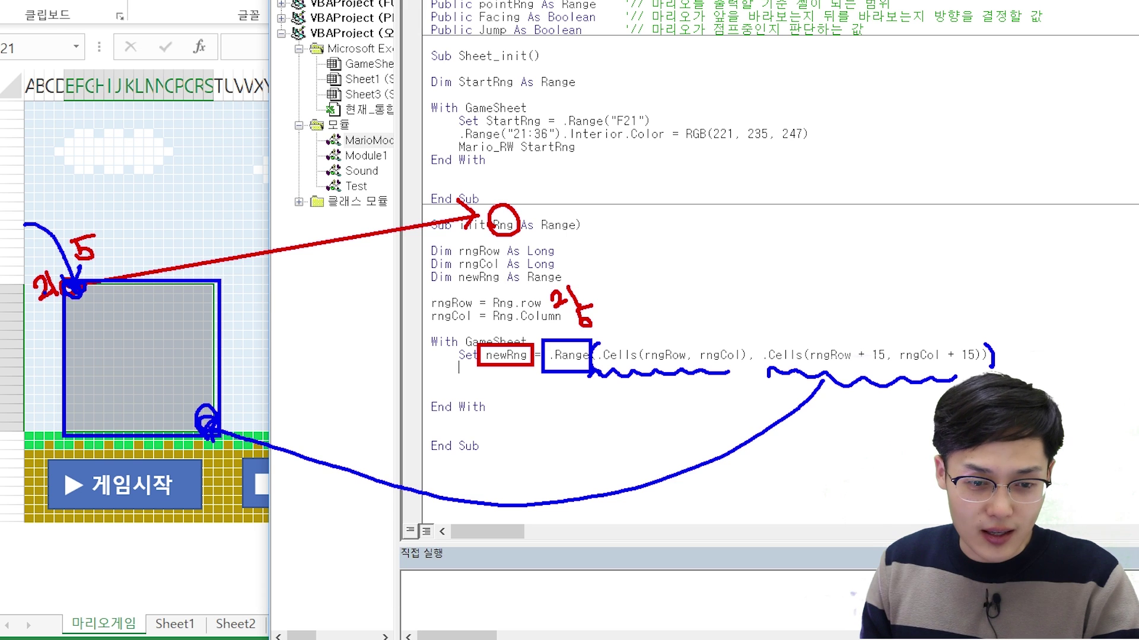
drag(62, 282, 62, 434)
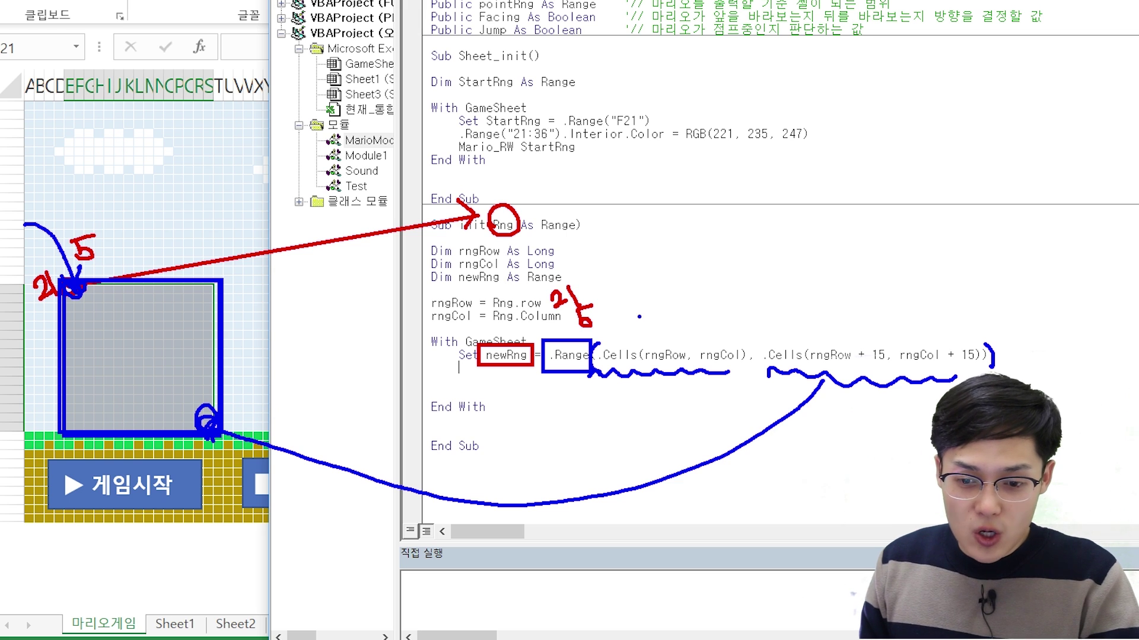
drag(590, 341, 641, 370)
key(ctrl+z)
drag(590, 341, 641, 370)
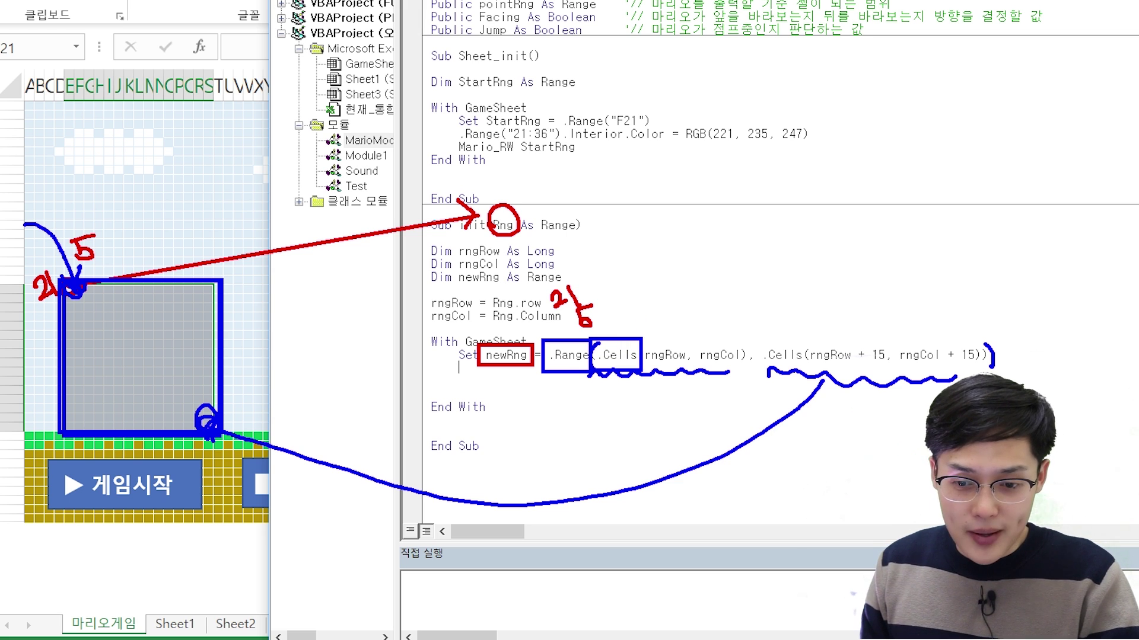
mouse_move(585, 292)
mouse_down()
mouse_move(659, 346)
mouse_move(667, 330)
mouse_up()
mouse_move(604, 311)
mouse_down()
mouse_move(695, 318)
mouse_move(695, 330)
mouse_move(713, 307)
mouse_up()
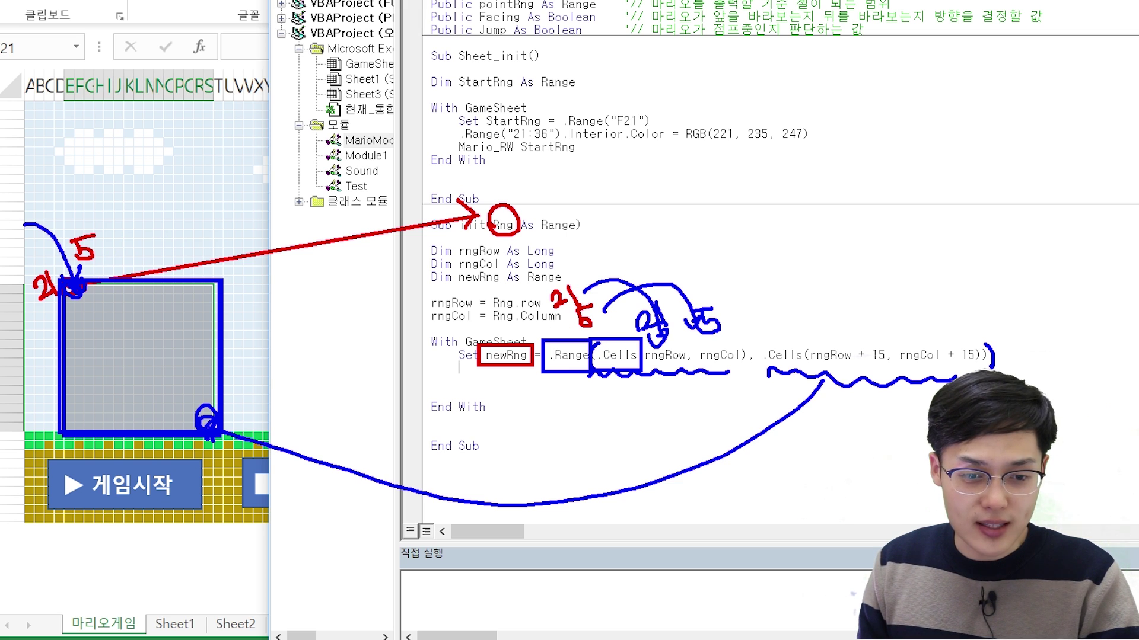
drag(759, 315, 1003, 399)
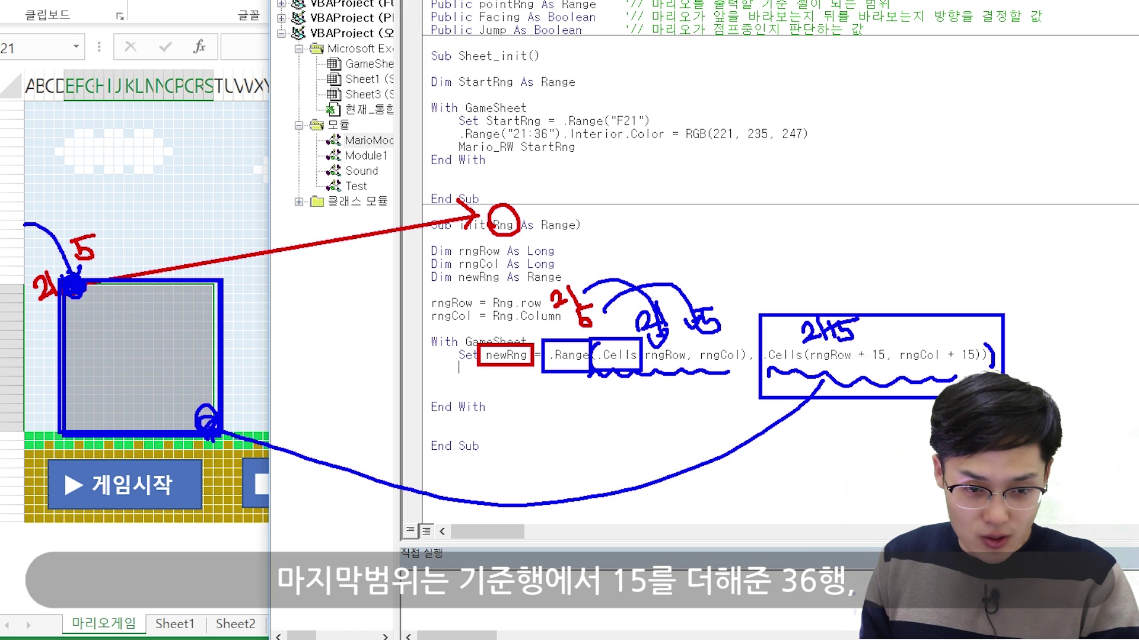
Adjust the editor and sheet window positions so the full newRng Set line is visible
mouse_move(59, 409)
mouse_down()
mouse_move(56, 422)
mouse_move(94, 422)
mouse_up()
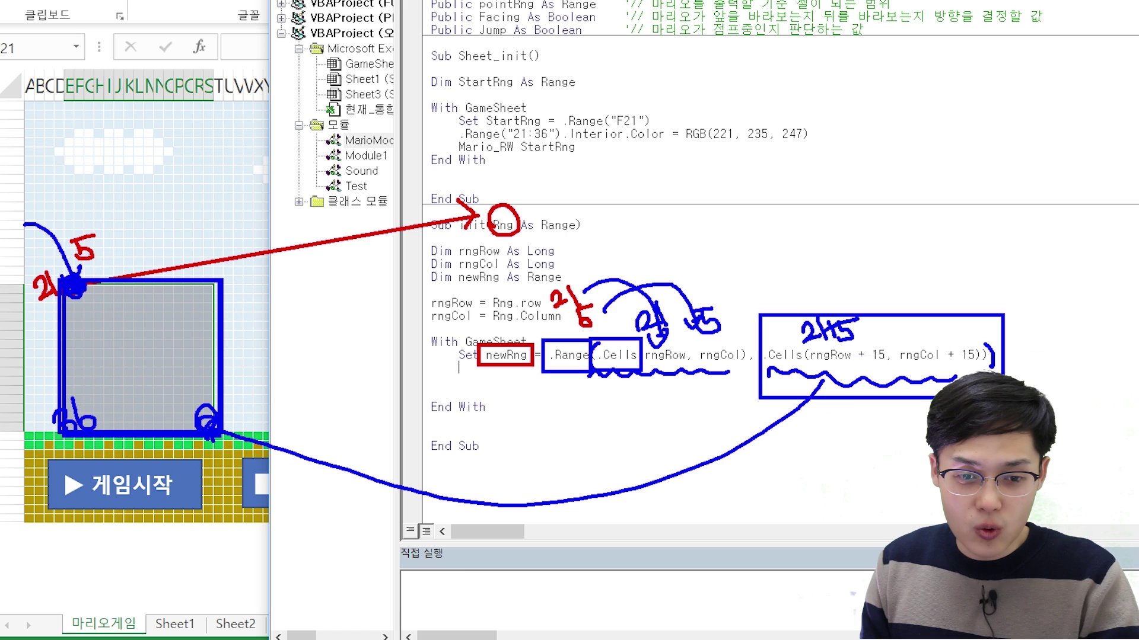
click(102, 251)
mouse_move(104, 253)
mouse_down()
mouse_move(74, 231)
mouse_move(112, 246)
mouse_move(129, 235)
mouse_up()
mouse_move(121, 225)
mouse_down()
mouse_move(122, 244)
mouse_move(178, 234)
mouse_move(187, 214)
mouse_up()
mouse_move(822, 283)
mouse_down()
mouse_move(826, 304)
mouse_move(841, 292)
mouse_move(897, 291)
mouse_up()
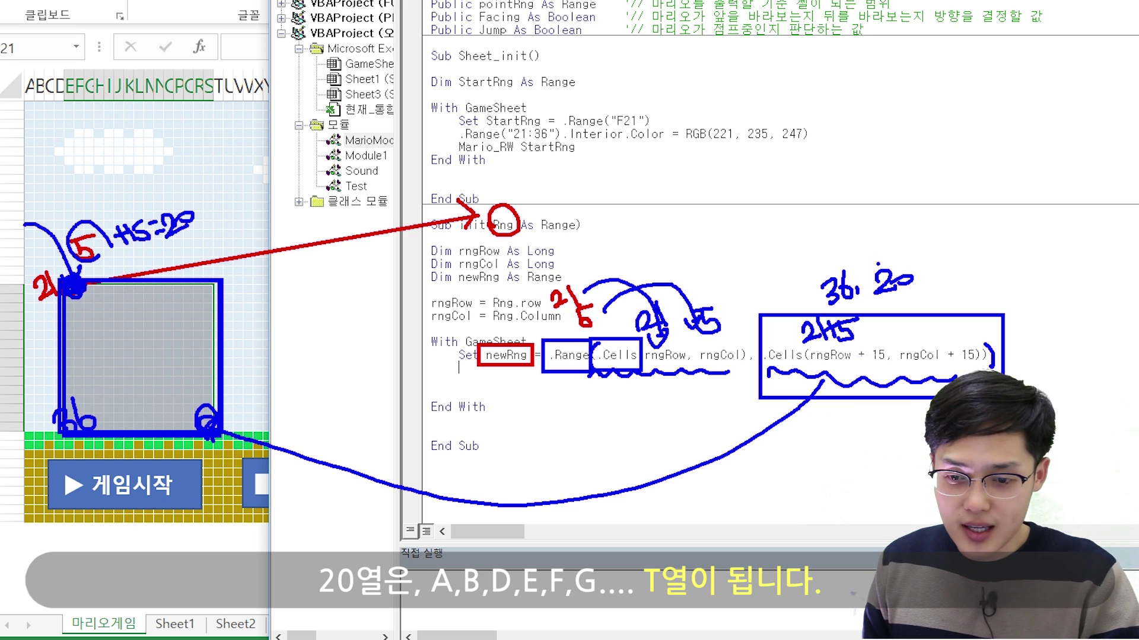
drag(867, 239, 887, 236)
drag(878, 238, 879, 258)
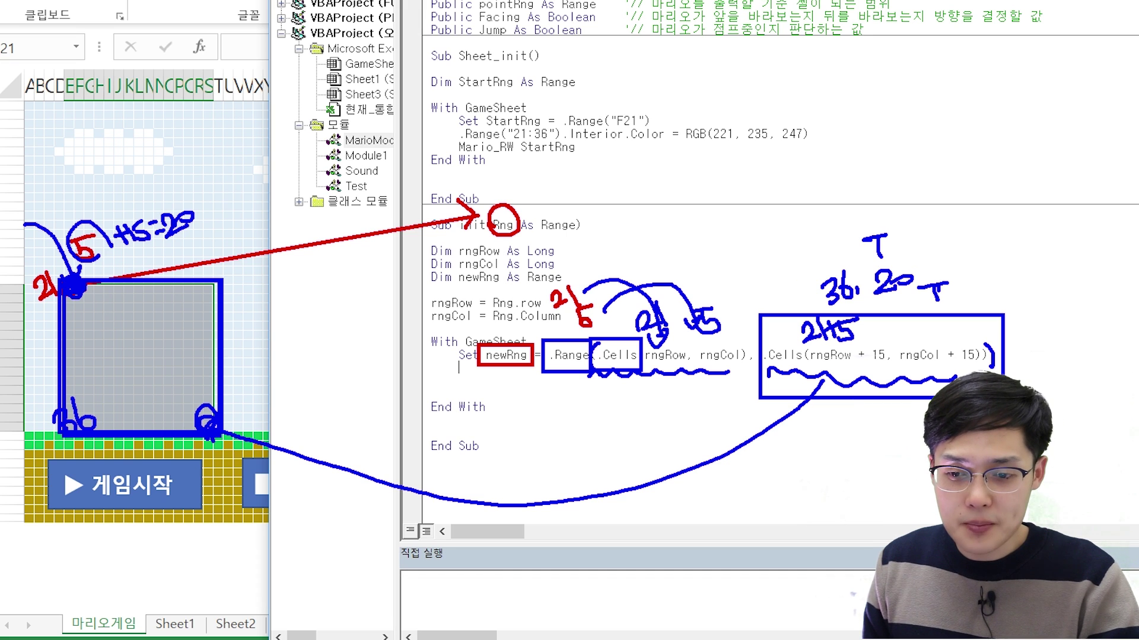
drag(944, 303, 956, 310)
mouse_move(968, 274)
mouse_down()
mouse_move(957, 296)
mouse_move(925, 279)
mouse_up()
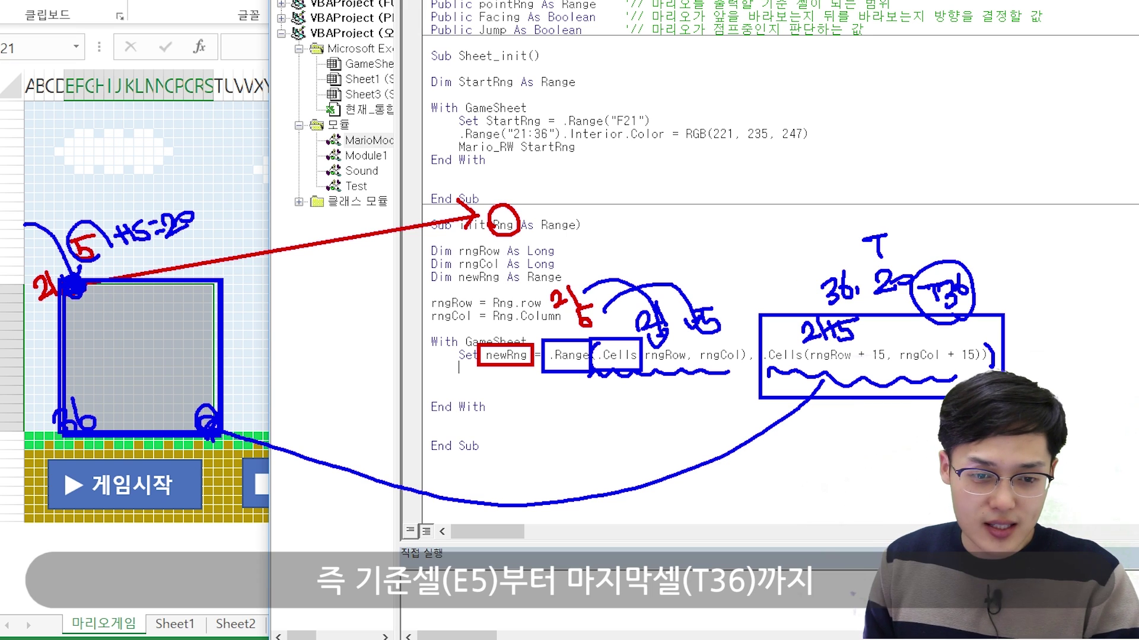
click(74, 287)
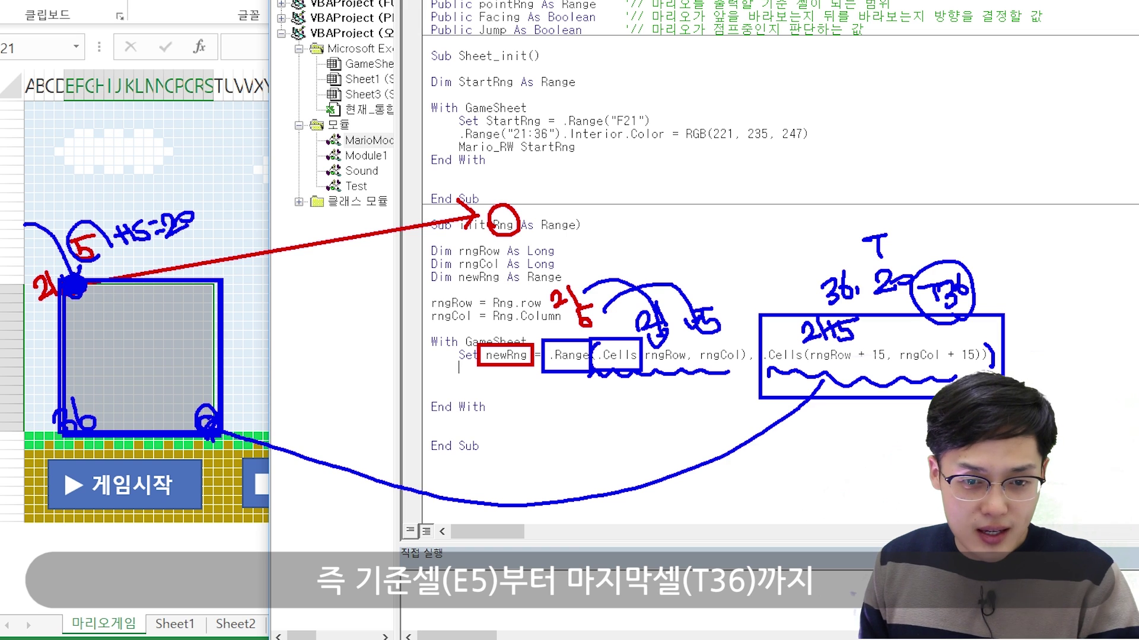
click(225, 425)
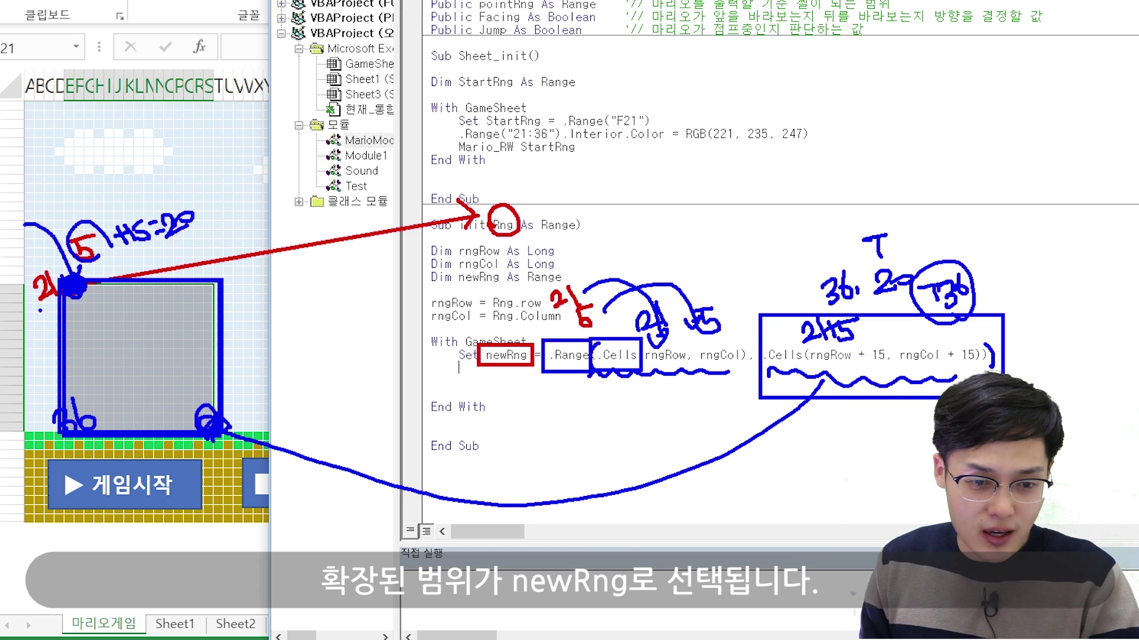
mouse_move(77, 282)
mouse_down()
mouse_move(47, 368)
mouse_move(228, 412)
mouse_move(60, 281)
mouse_up()
mouse_move(191, 360)
mouse_down()
mouse_move(462, 408)
mouse_move(507, 374)
mouse_move(503, 395)
mouse_up()
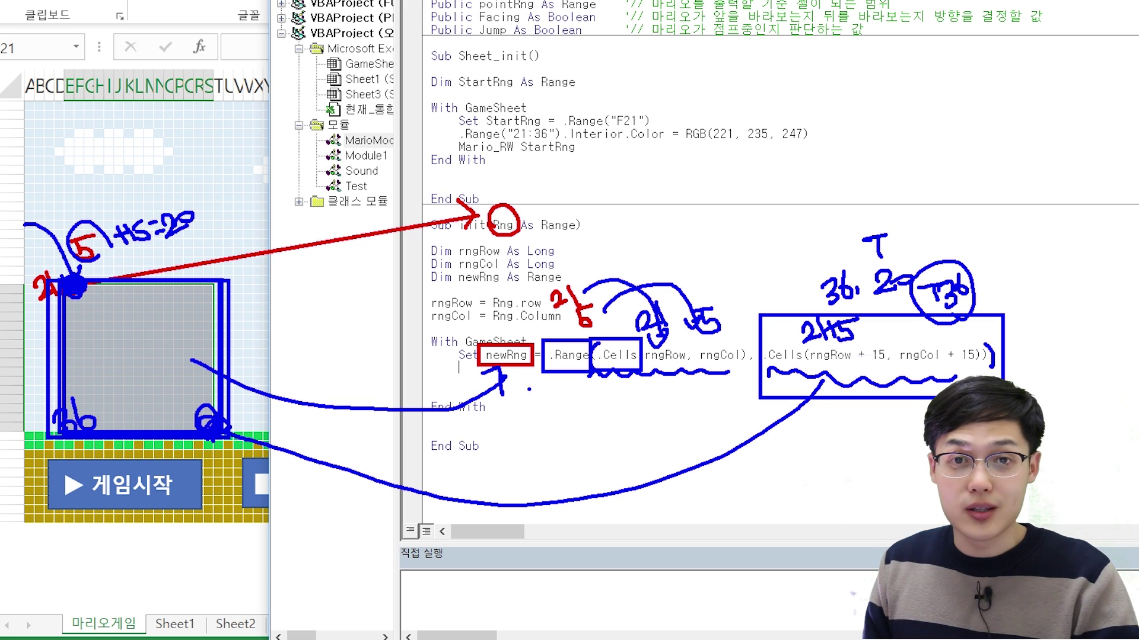
key(Escape)
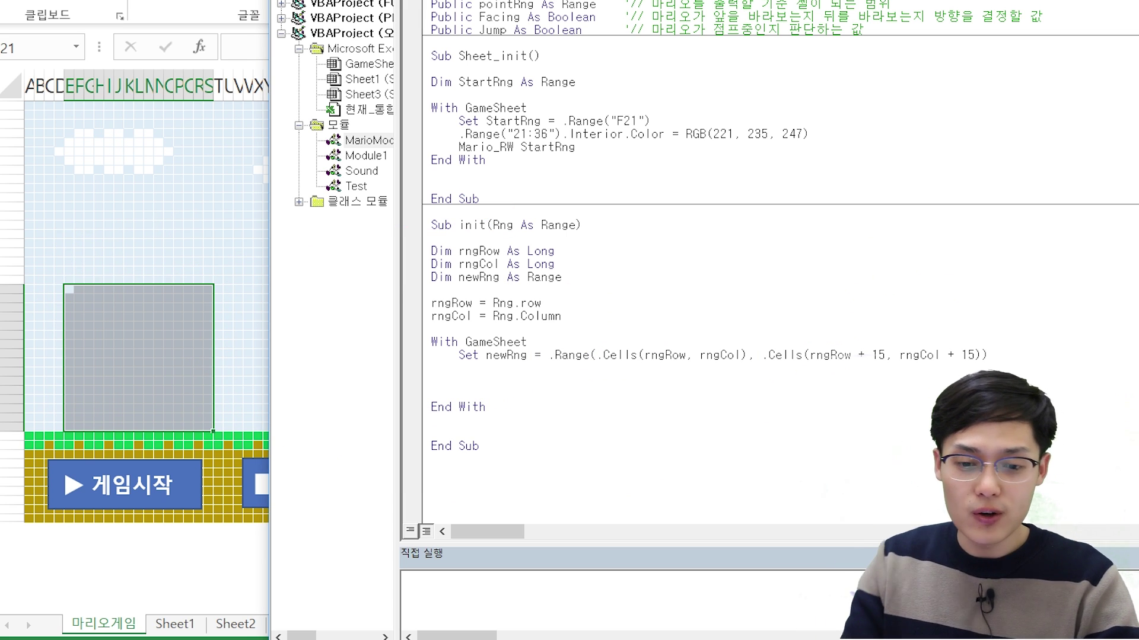
Add the line newRng.Interior.Color = RGB(221, 235, 247) below the Set line
text(newrng)
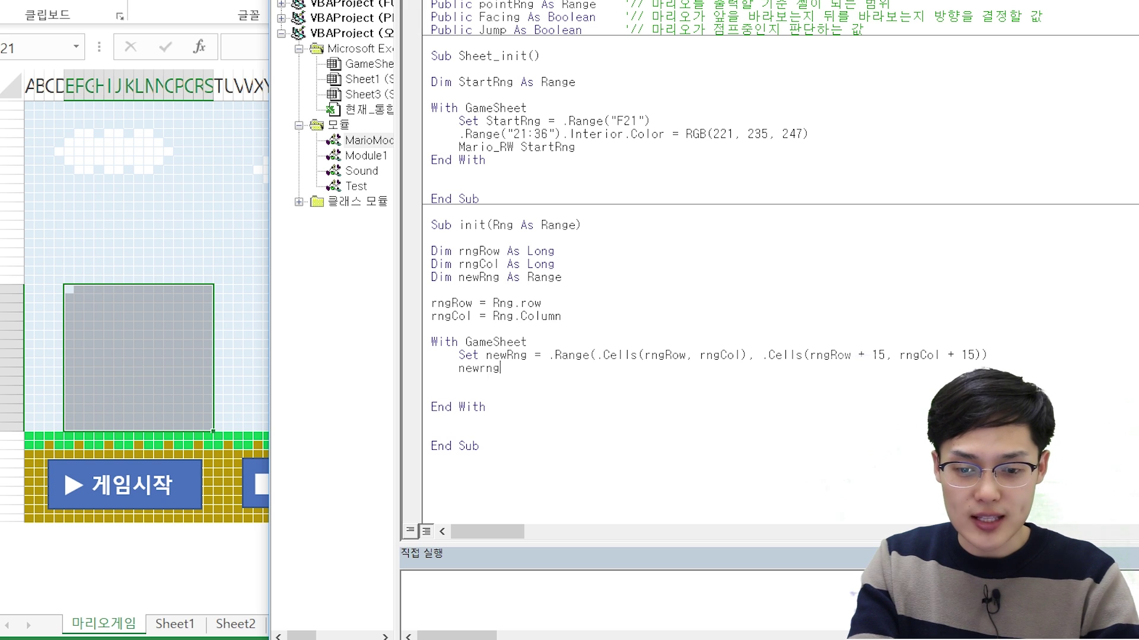
text(.int)
key(Tab)
text(.Color )
text(gb()
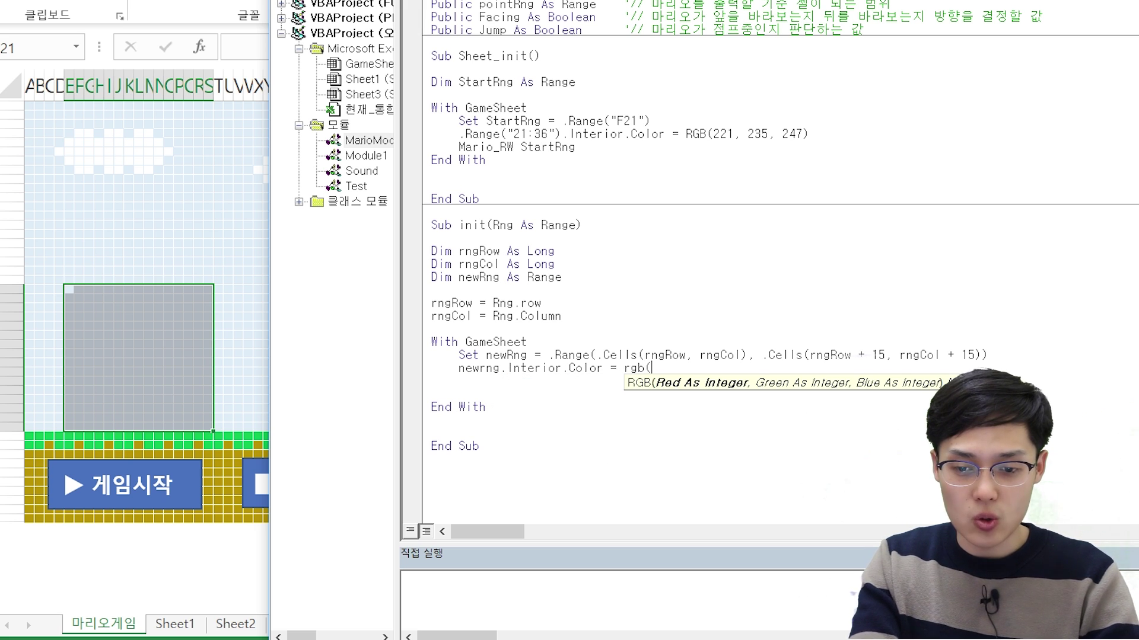
text(, 235, 247))
key(Return)
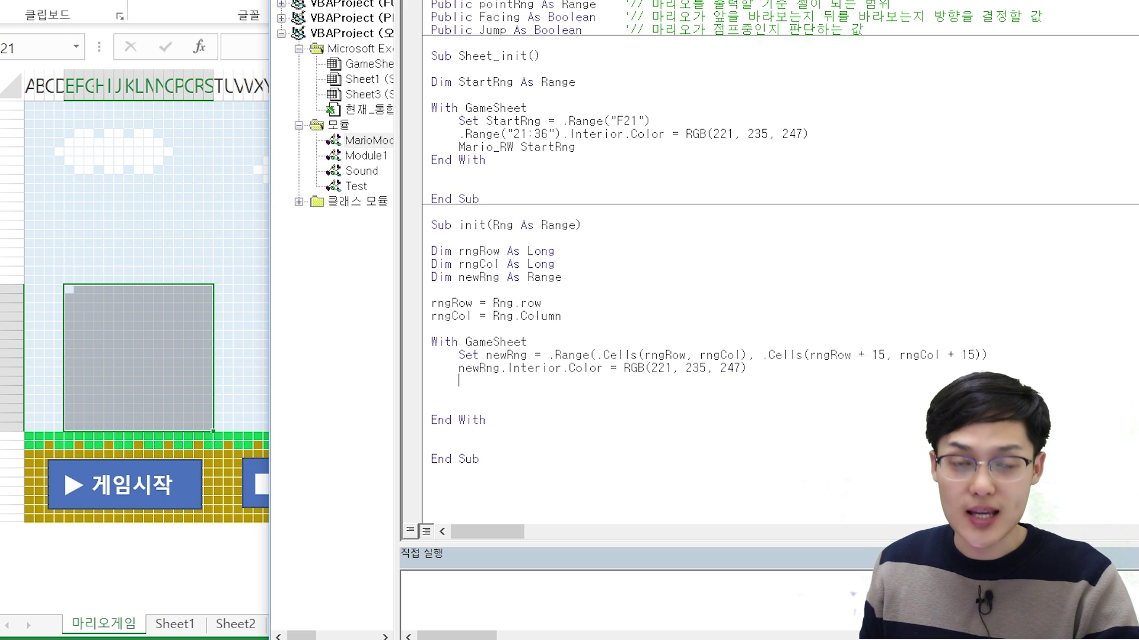
Delete the blank lines so End With and End Sub follow the colour line directly
key(BackSpace)
text(en)
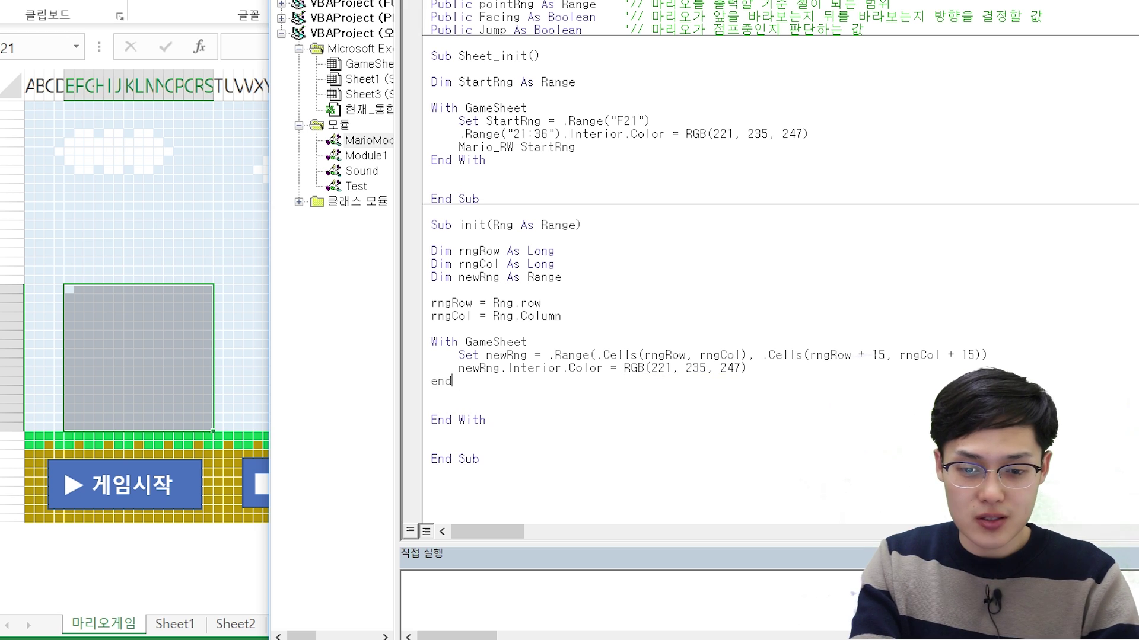
key(BackSpace)
key(BackSpace)
click(743, 368)
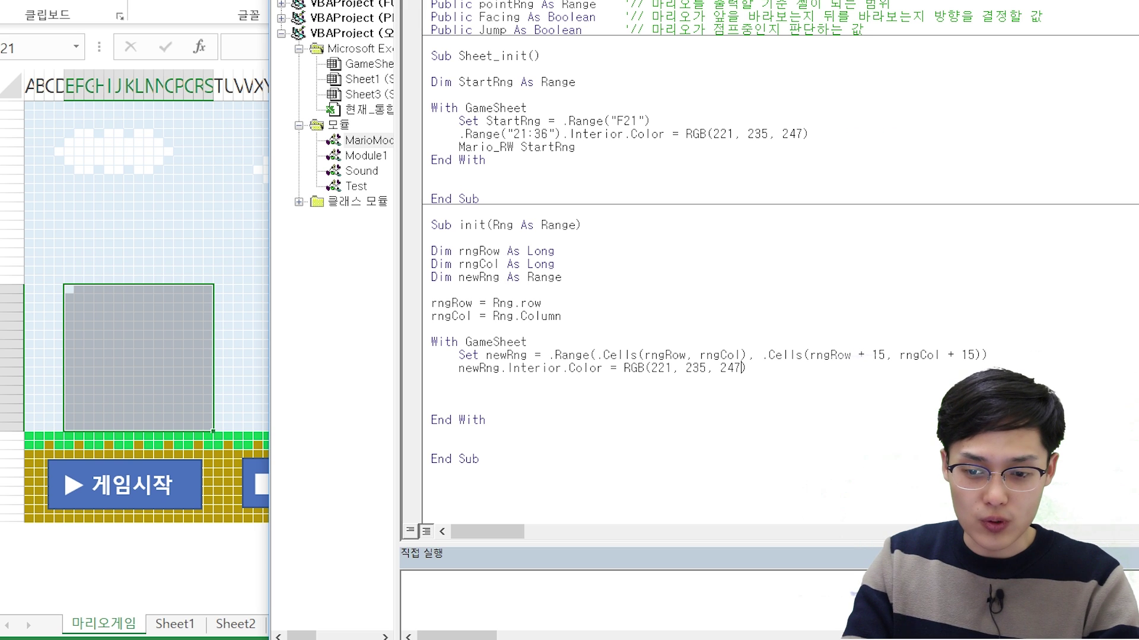
key(Delete)
key(Delete)
key(BackSpace)
Start a new Sub declaration on a fresh line after End Sub
click(589, 445)
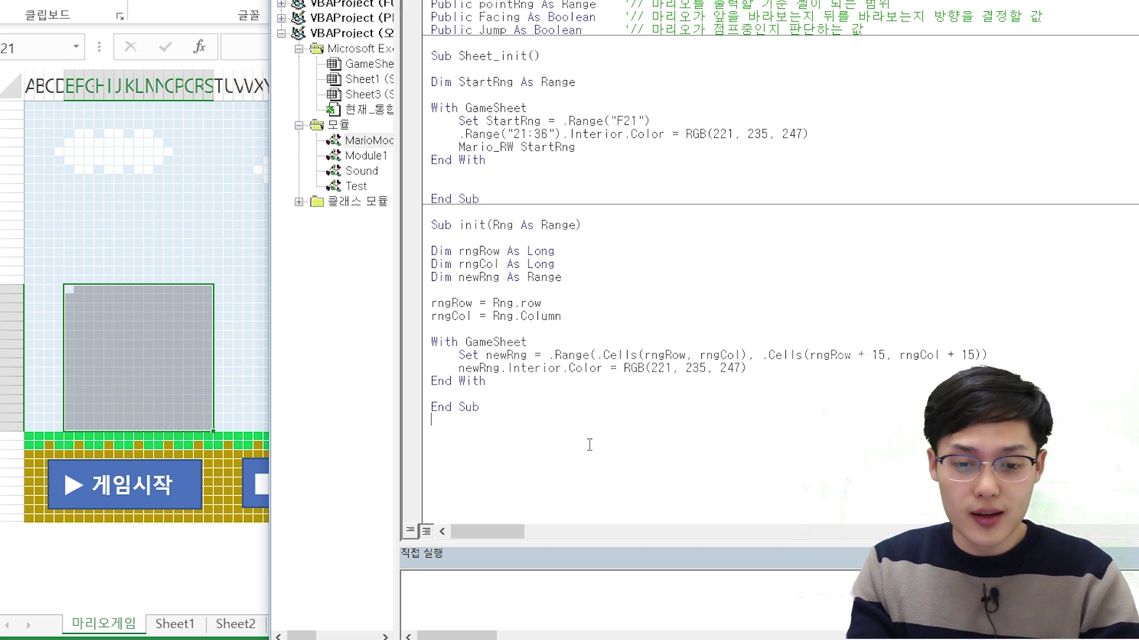
key(Return)
text(sub)
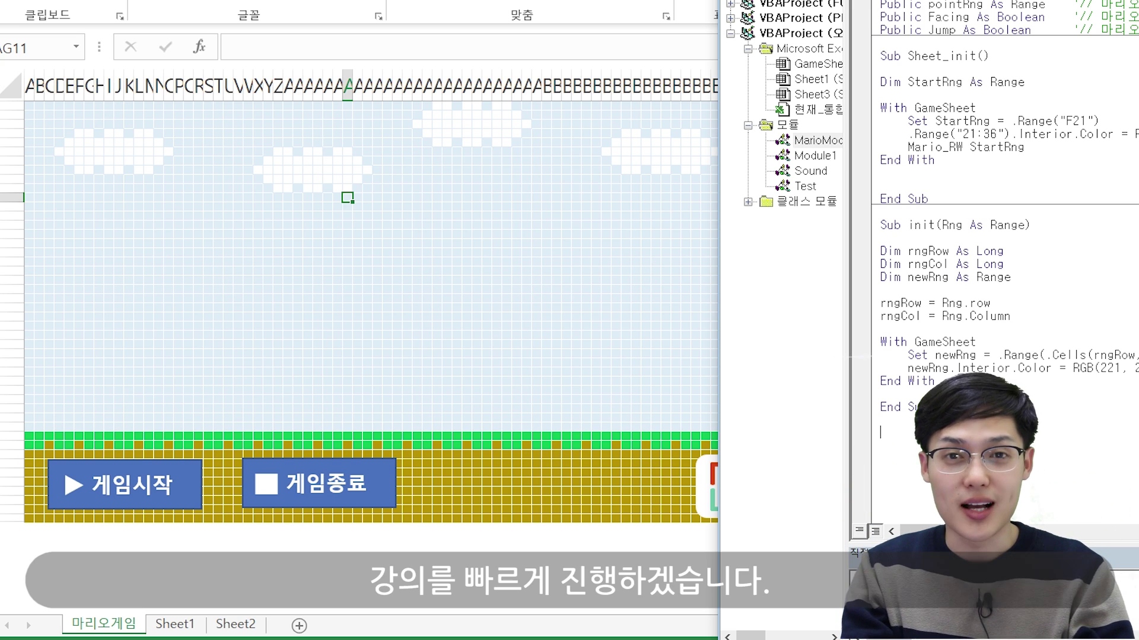
Declare the Print_Mario and Clear_Mario procedures one after the other
text(sub )
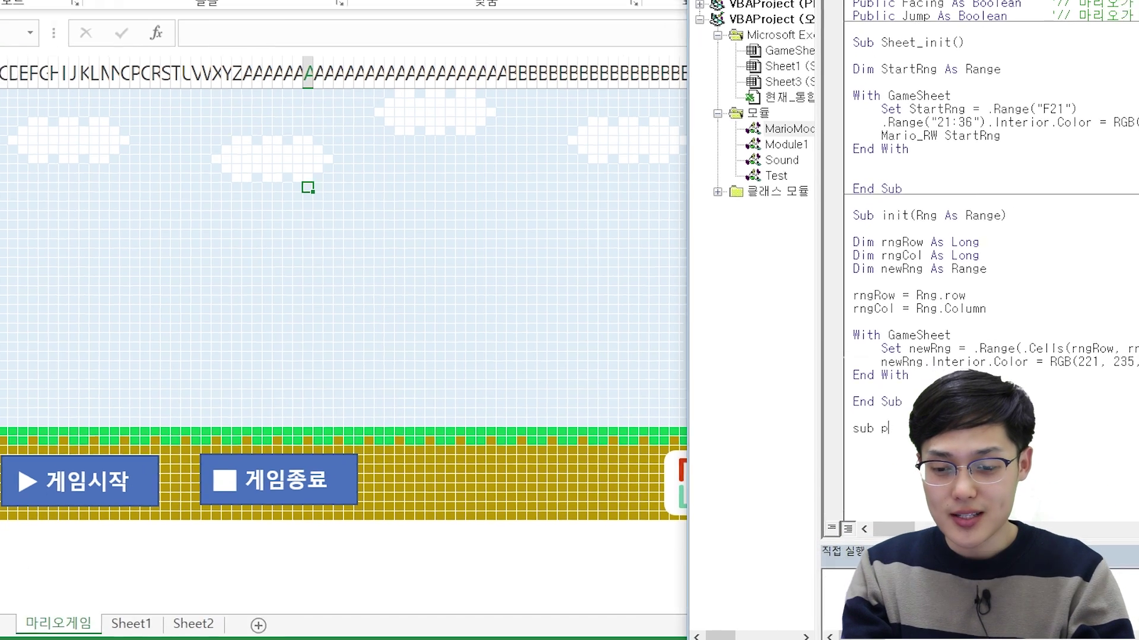
text(Pr)
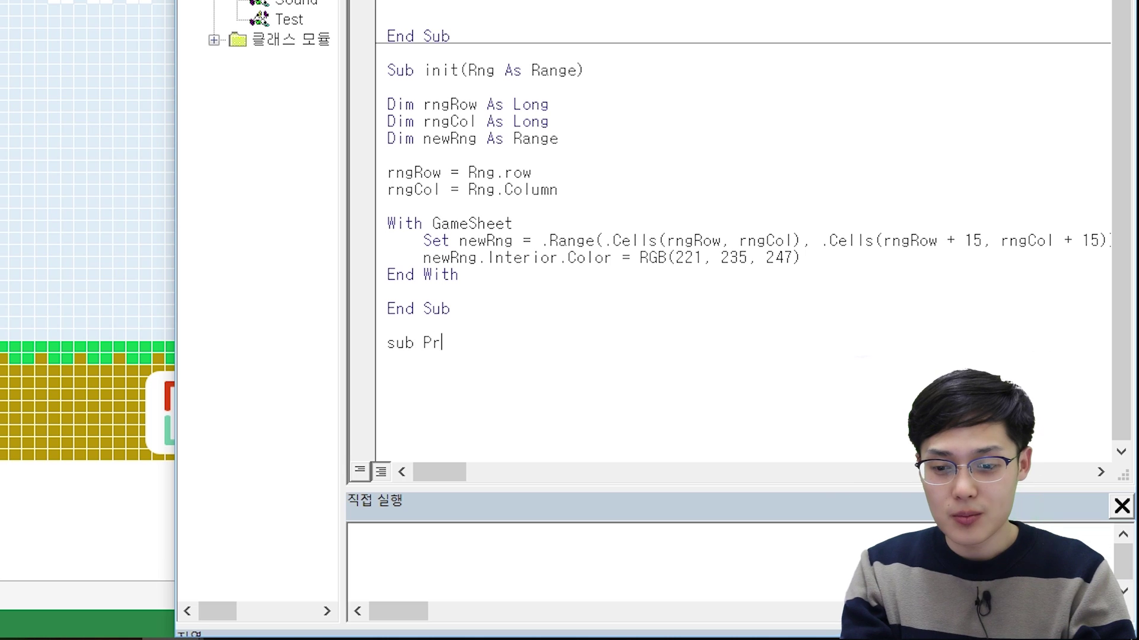
text(int_m)
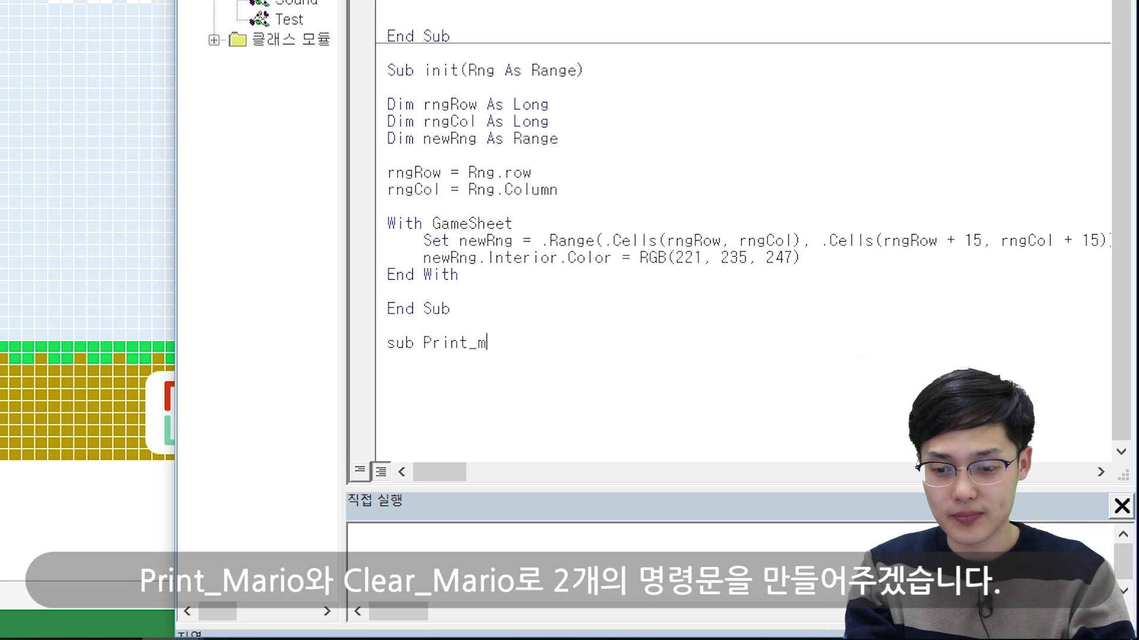
text(io)
key(Return)
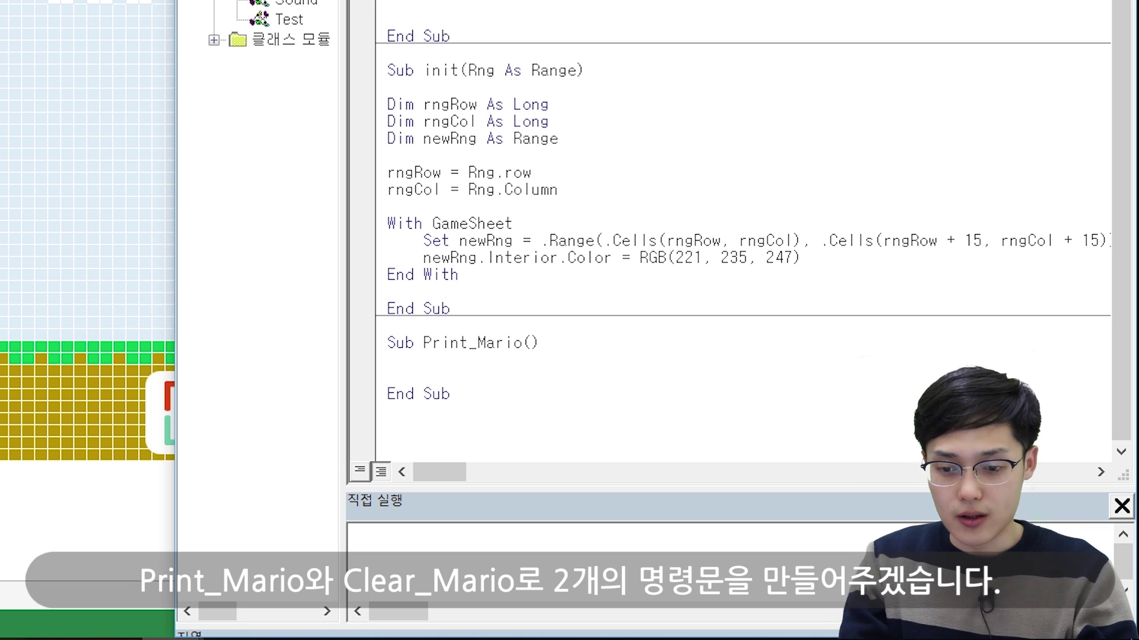
key(Return)
text(sub Clear_Mario)
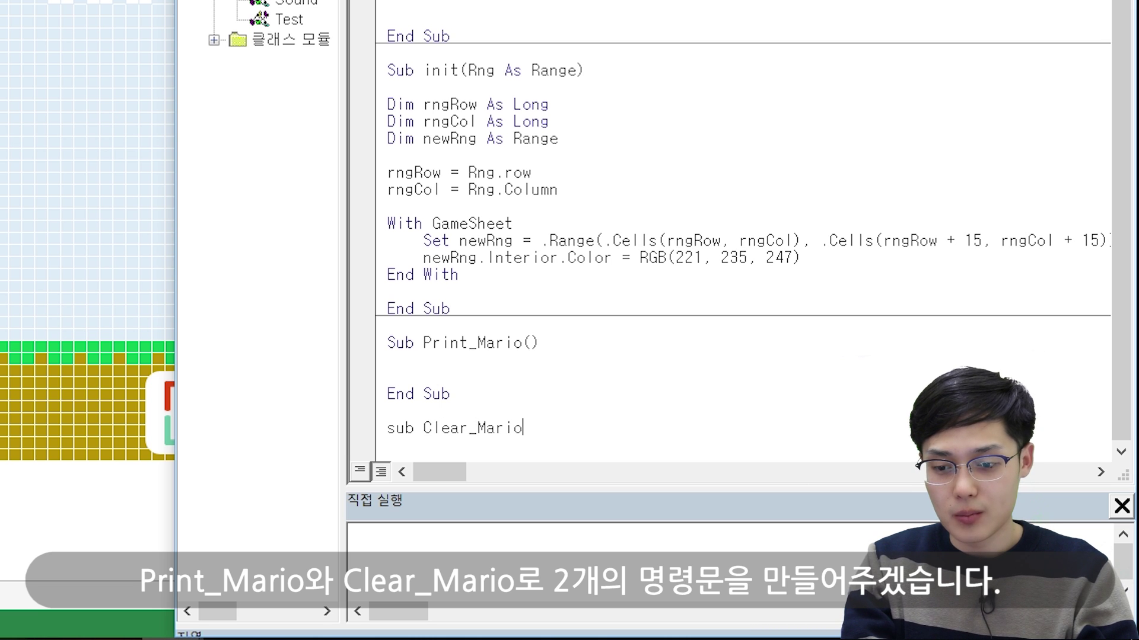
key(Return)
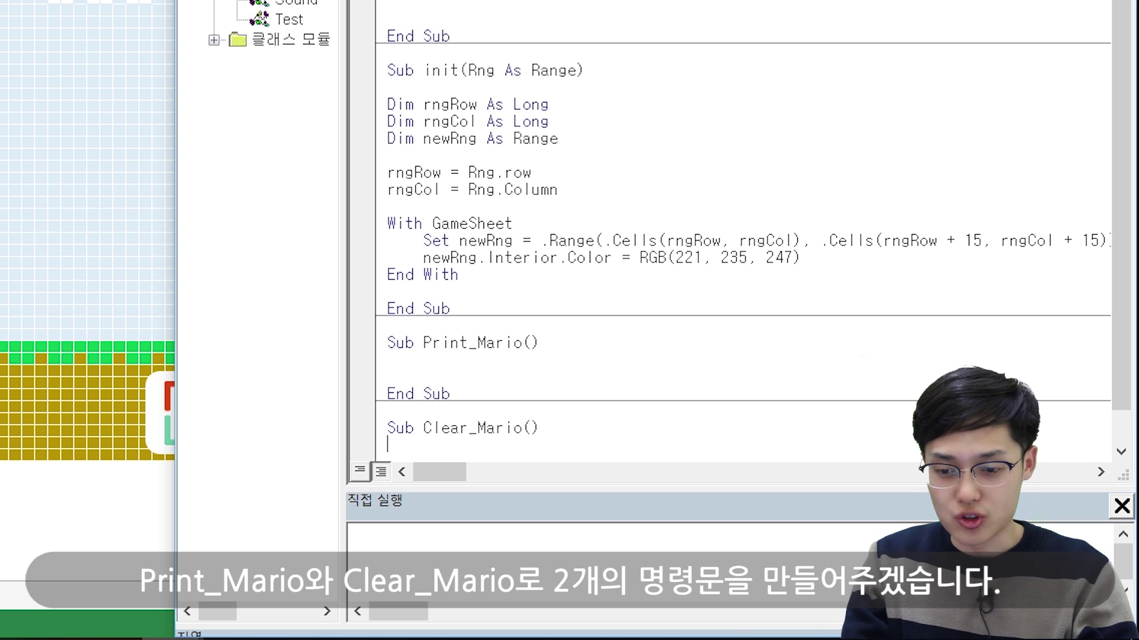
Give Print_Mario the body Mario_RW ActiveSheet.Cells(21, ActiveCell.Column)
key(Up)
key(Up)
key(Up)
key(Up)
key(Up)
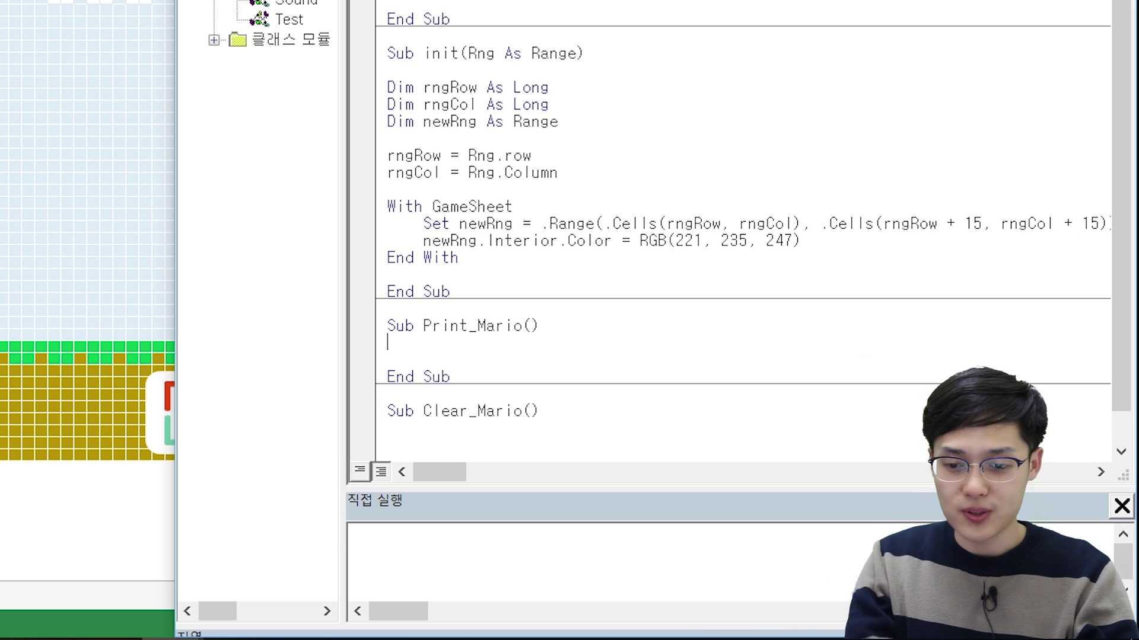
key(Return)
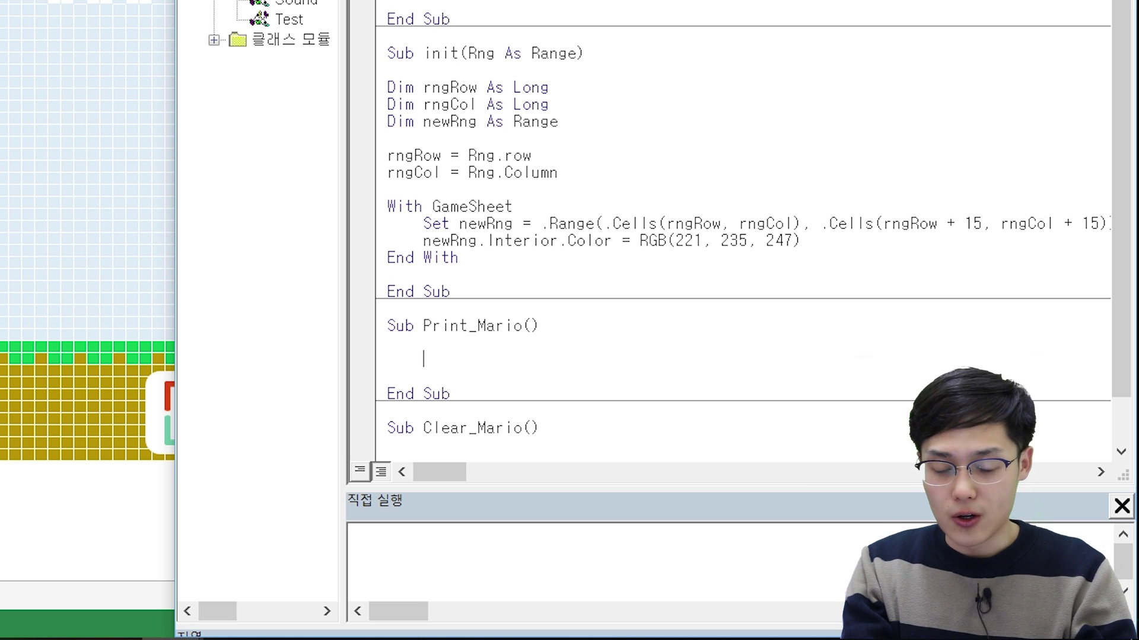
text(mari)
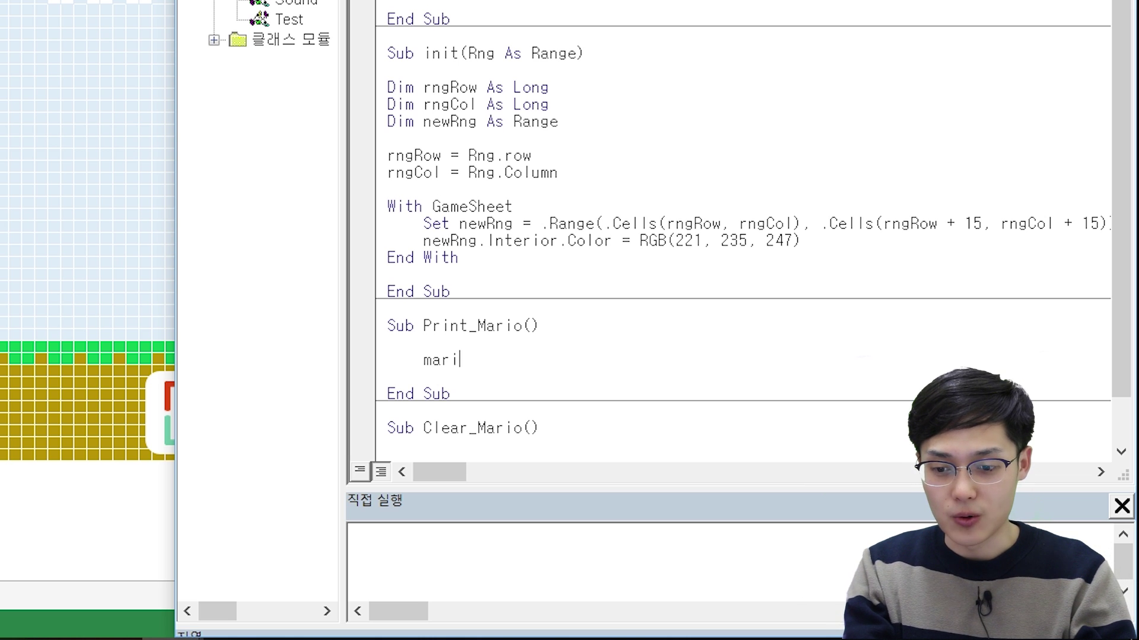
text(o_rw )
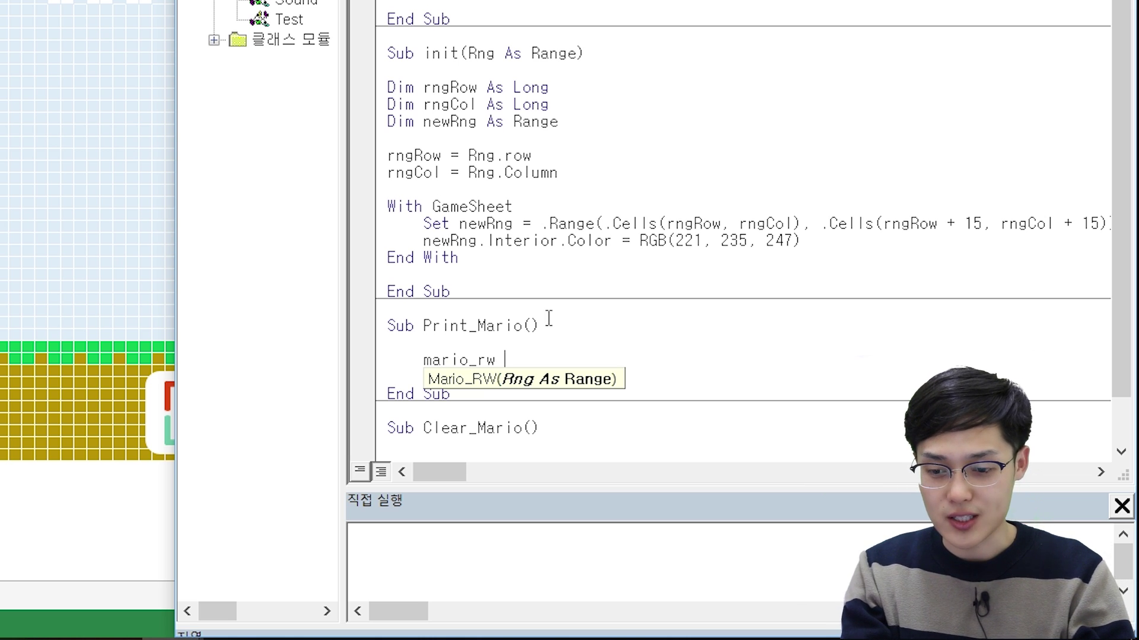
text(activesheet.)
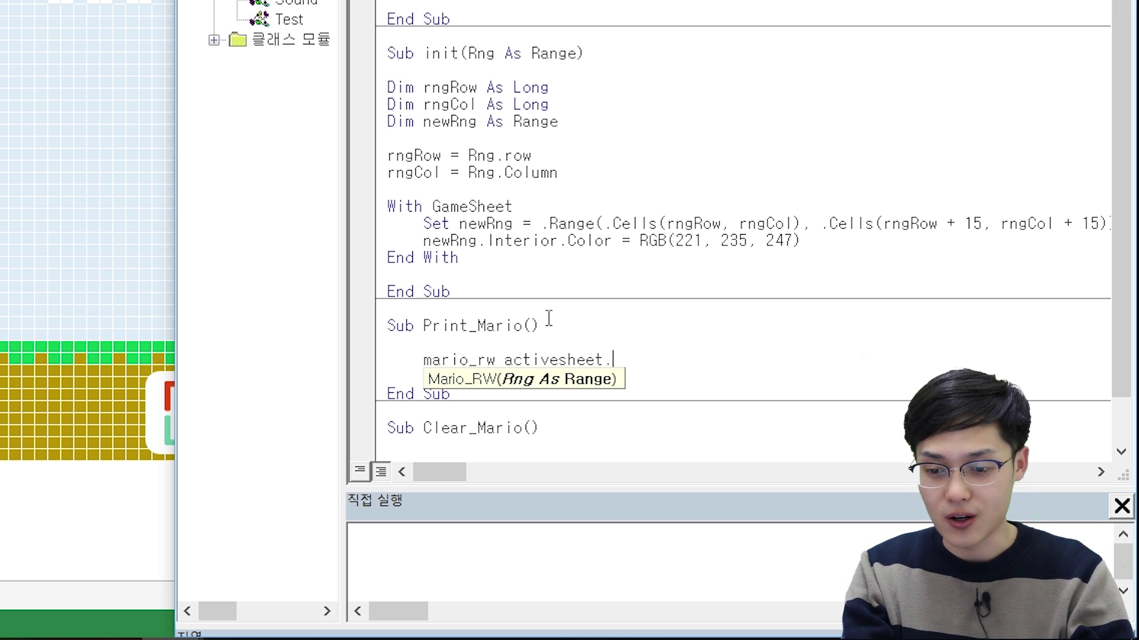
text(cells(21,)
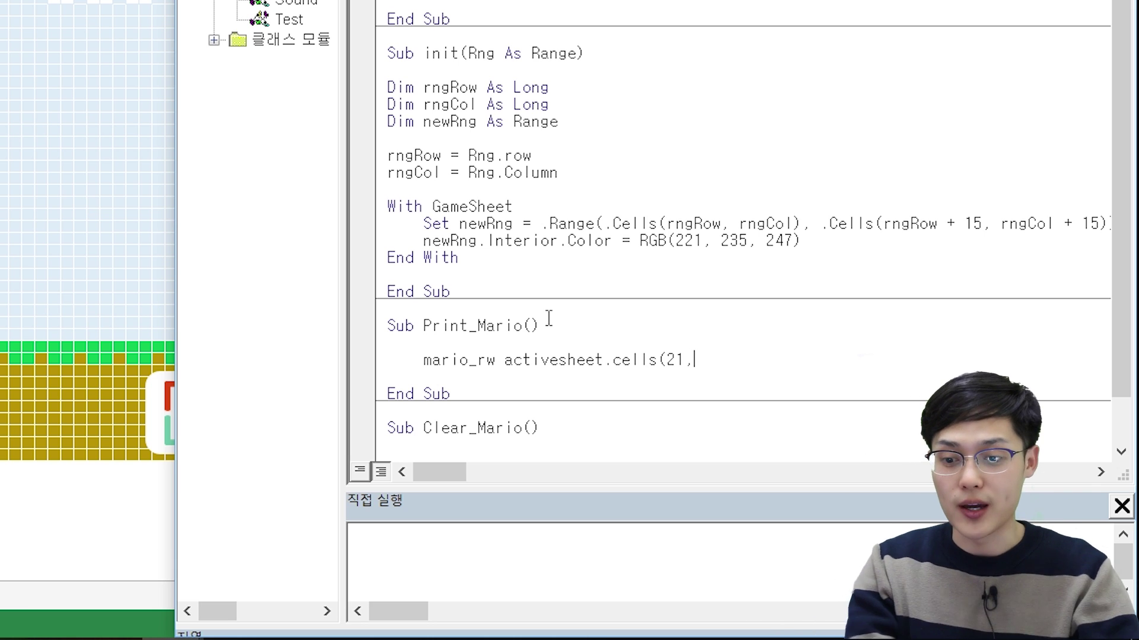
text(s)
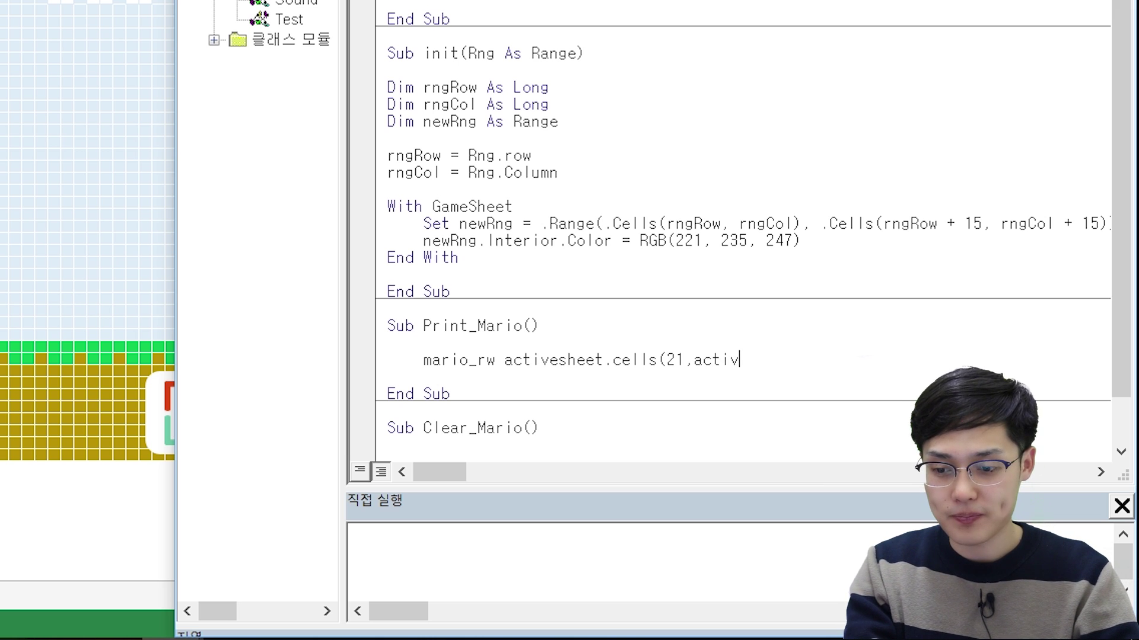
text(ll.column))
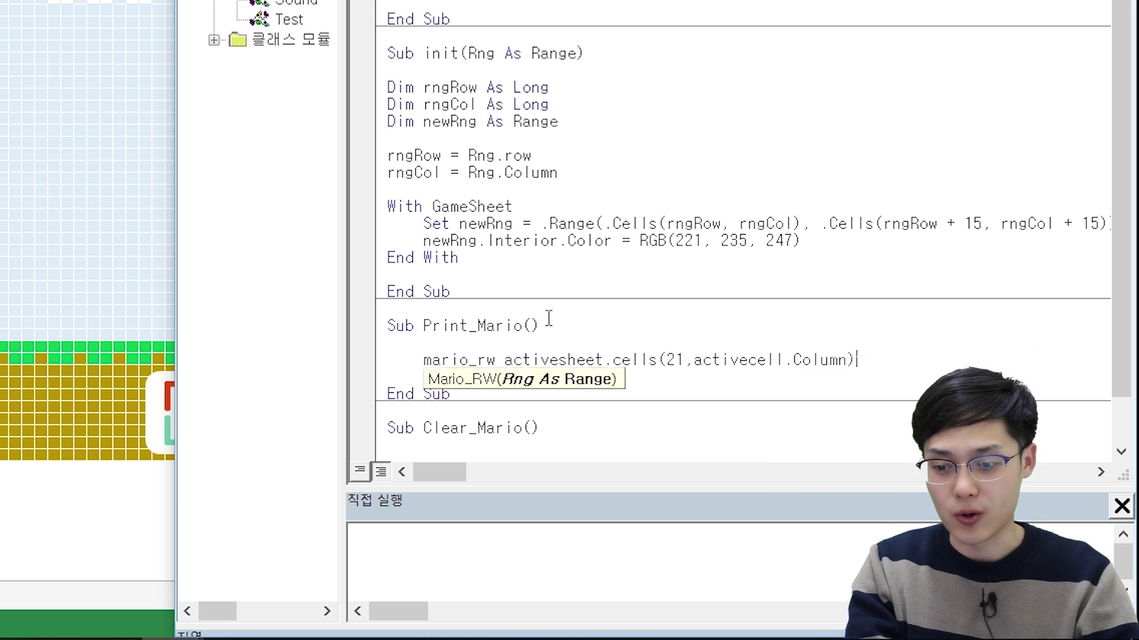
key(Return)
key(BackSpace)
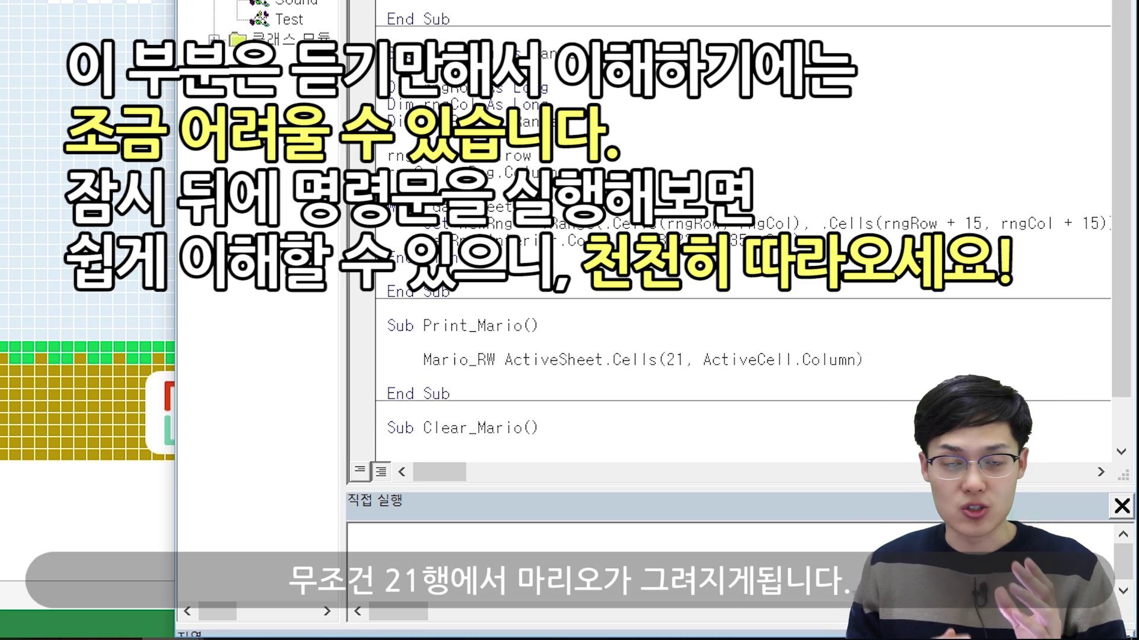
scroll(540, 409, down, 1)
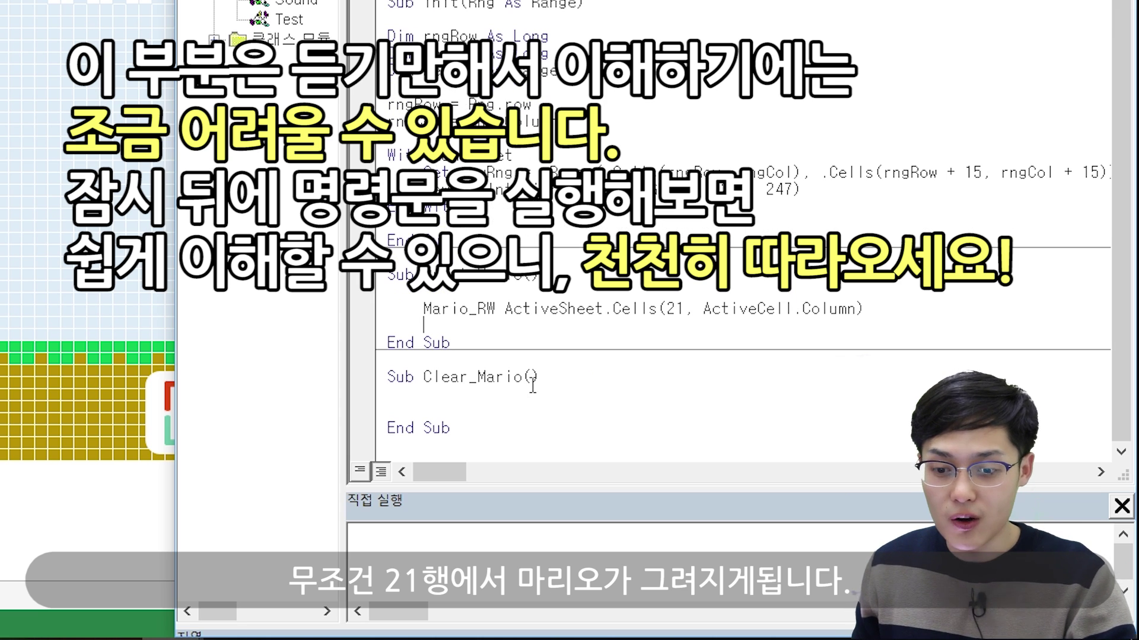
Fill Clear_Mario with the indented line init ActiveSheet.Cells(21, ActiveCell.Column)
click(540, 409)
key(Up)
key(Return)
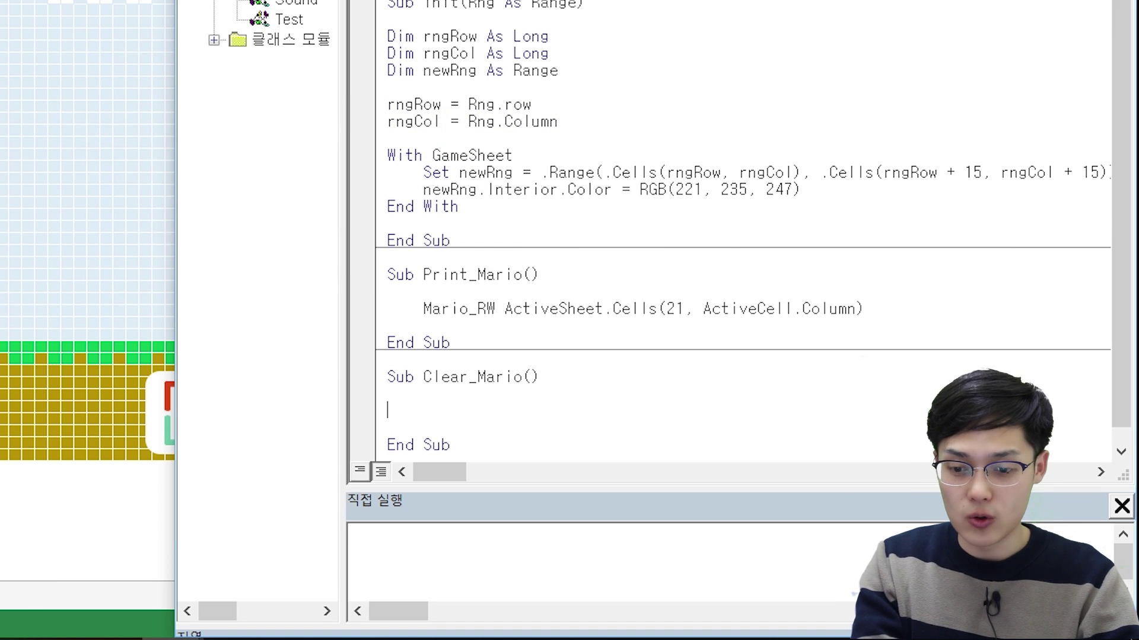
key(Tab)
text(init)
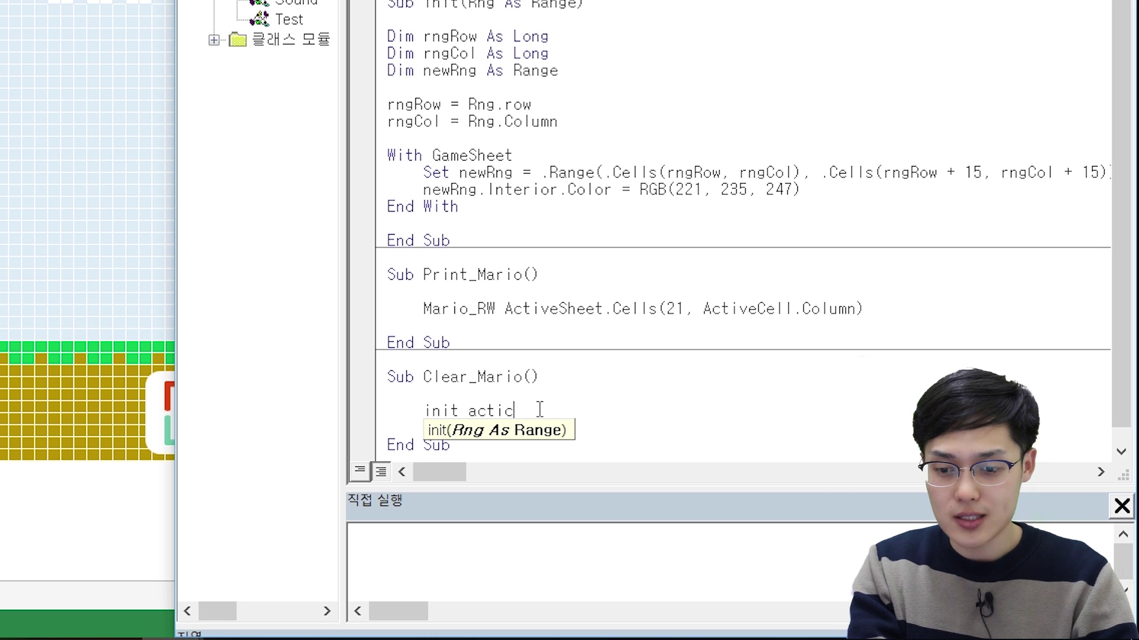
key(BackSpace)
text(vesheet.cells(21, )
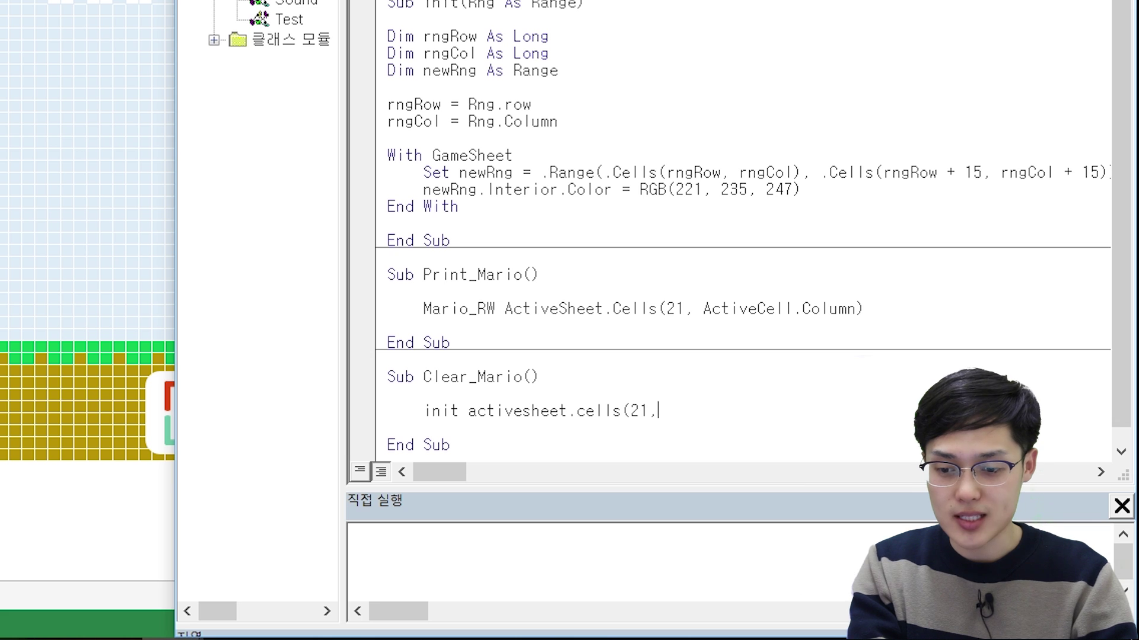
text(active)
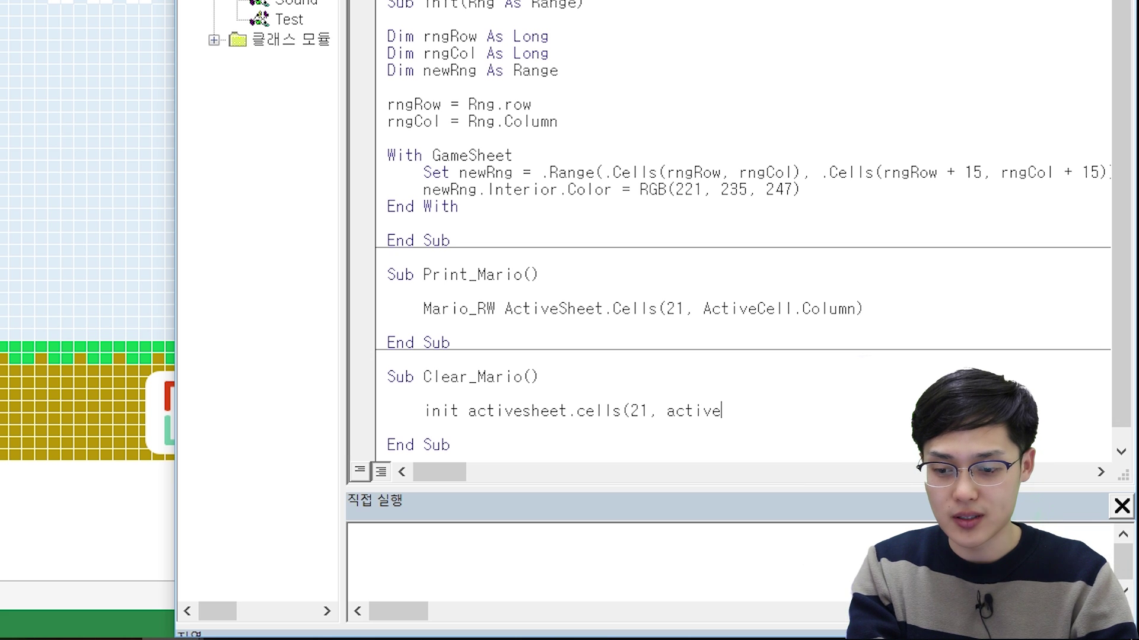
text(cell.)
key(BackSpace)
text(.col)
key(Tab)
text())
key(Return)
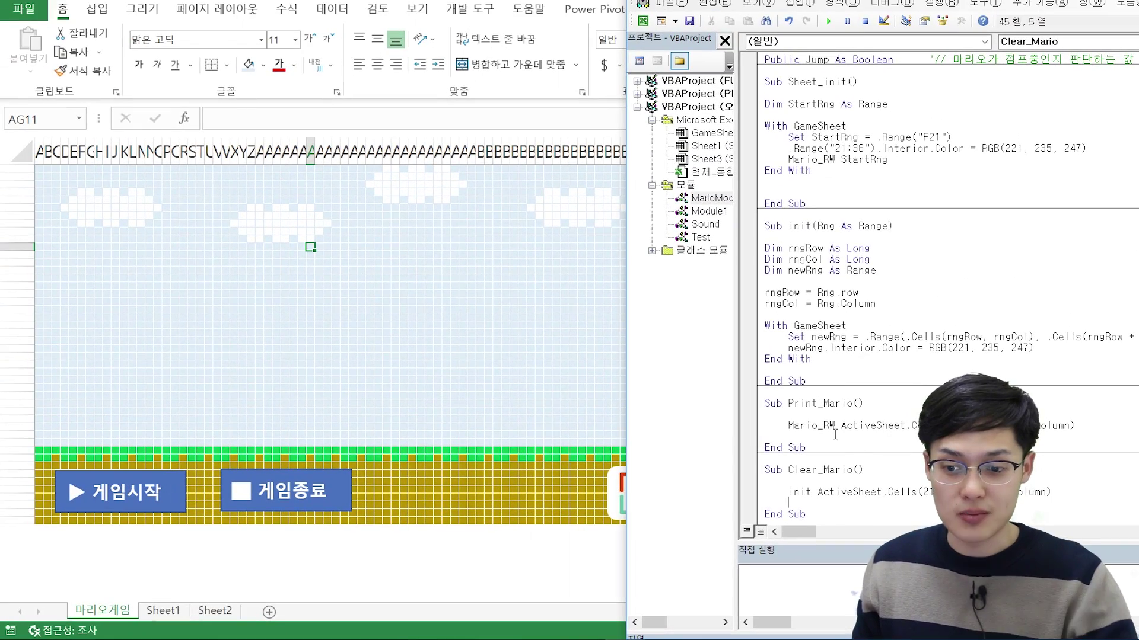
click(839, 427)
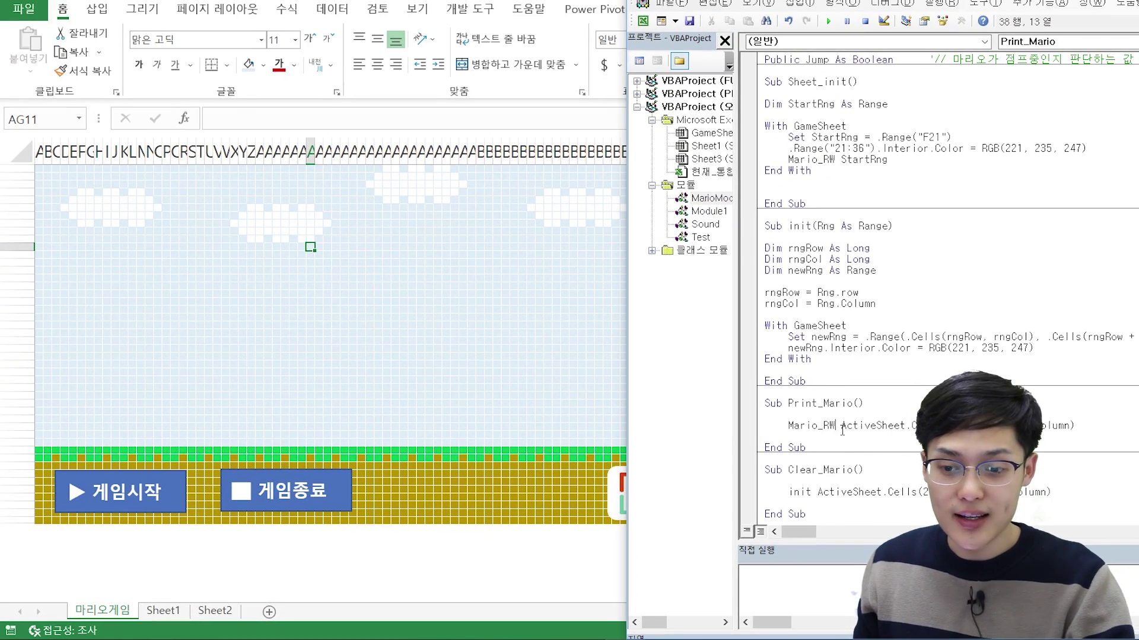
Select cell BE21 in the sky area of the game sheet
drag(786, 400, 830, 438)
click(861, 425)
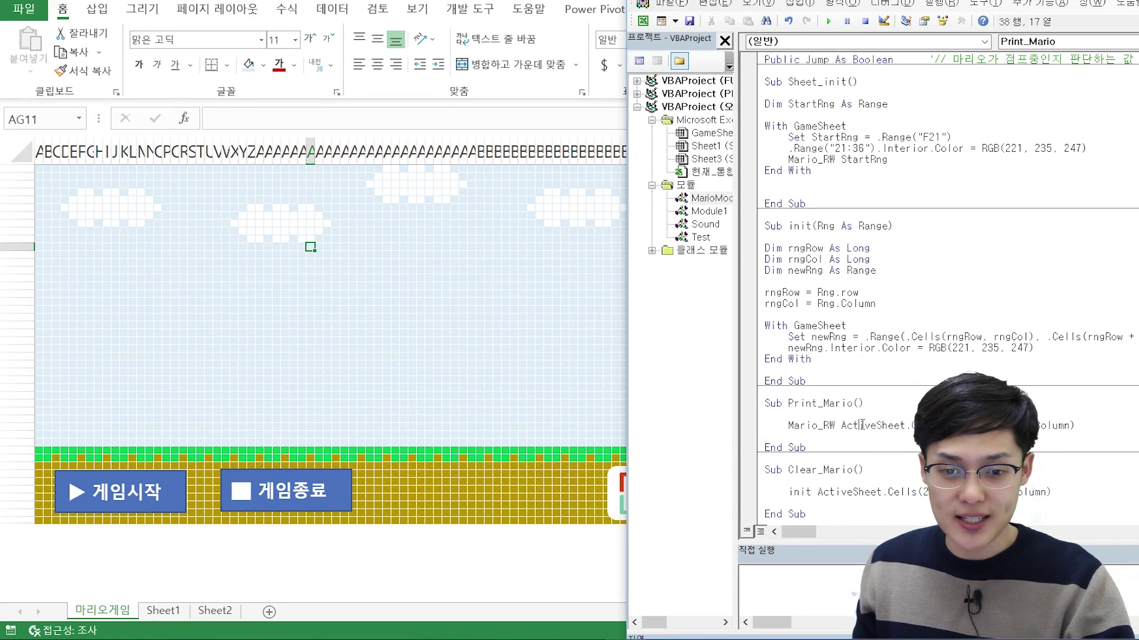
click(444, 311)
click(488, 271)
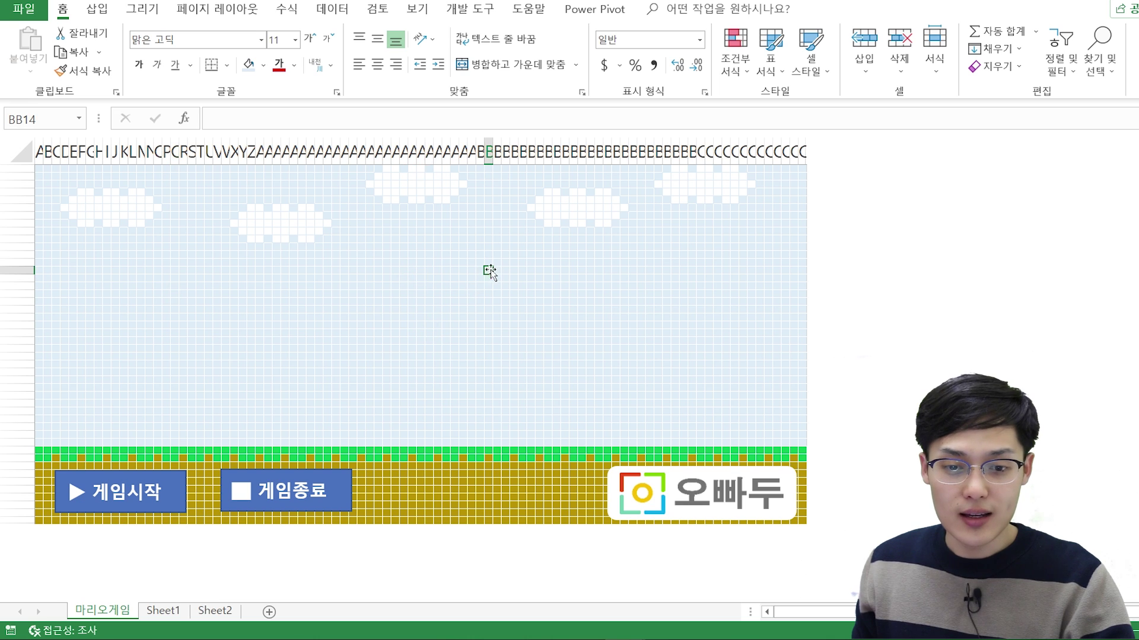
click(603, 319)
click(348, 247)
click(369, 318)
click(460, 285)
click(478, 355)
click(514, 286)
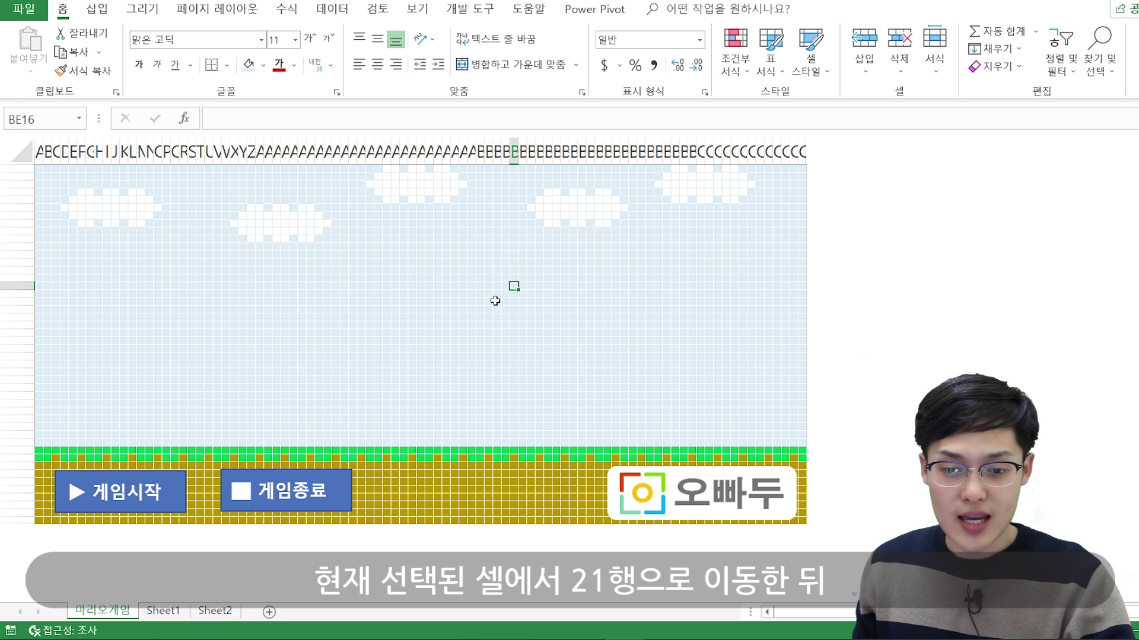
key(Down)
key(Down)
key(Down)
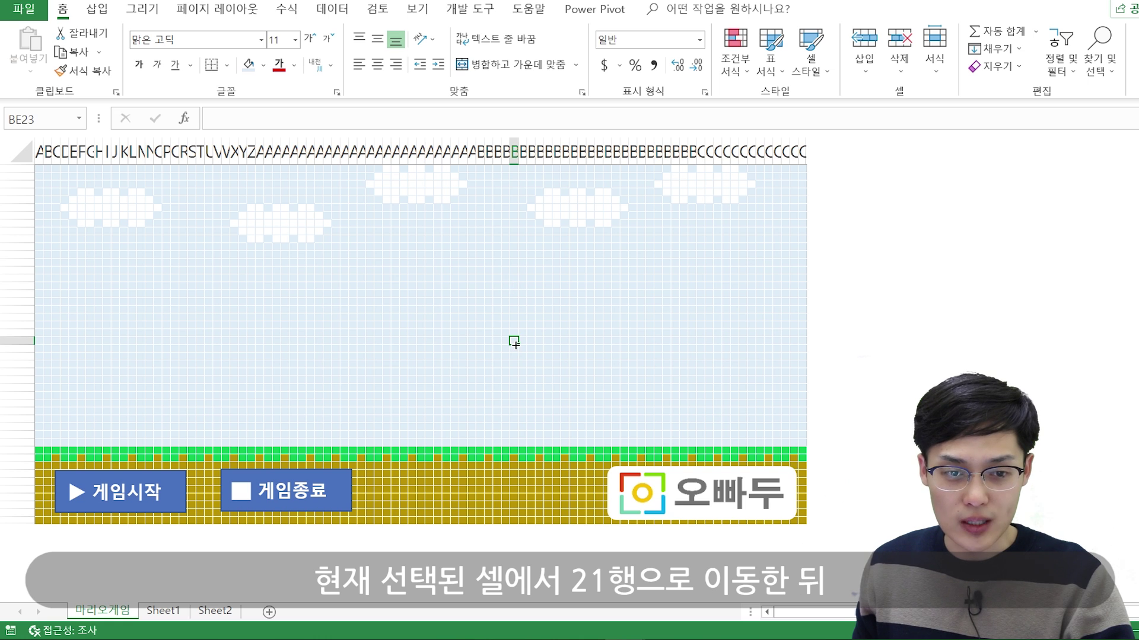
key(Up)
key(Up)
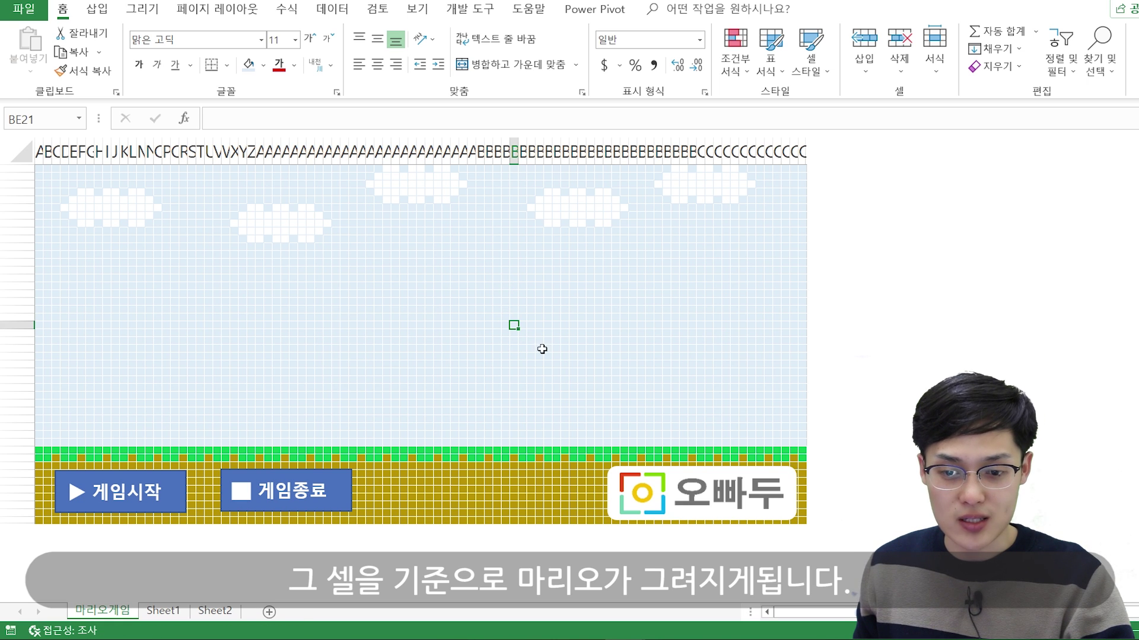
Run Print_Mario from the VBA editor to draw Marios at the chosen columns
key(alt+F11)
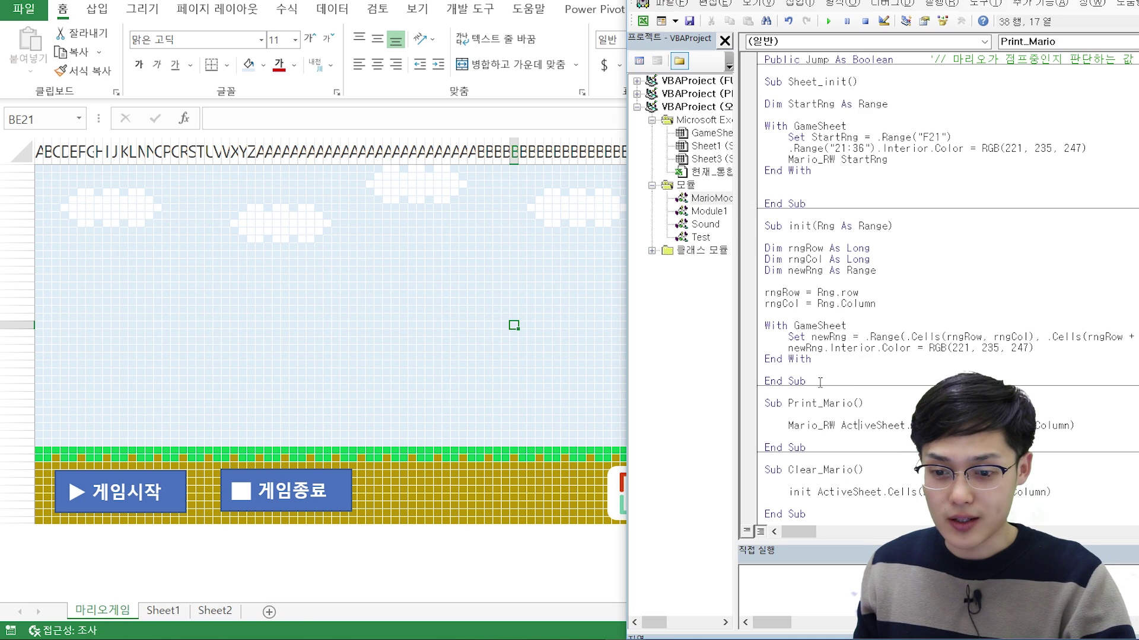
key(F5)
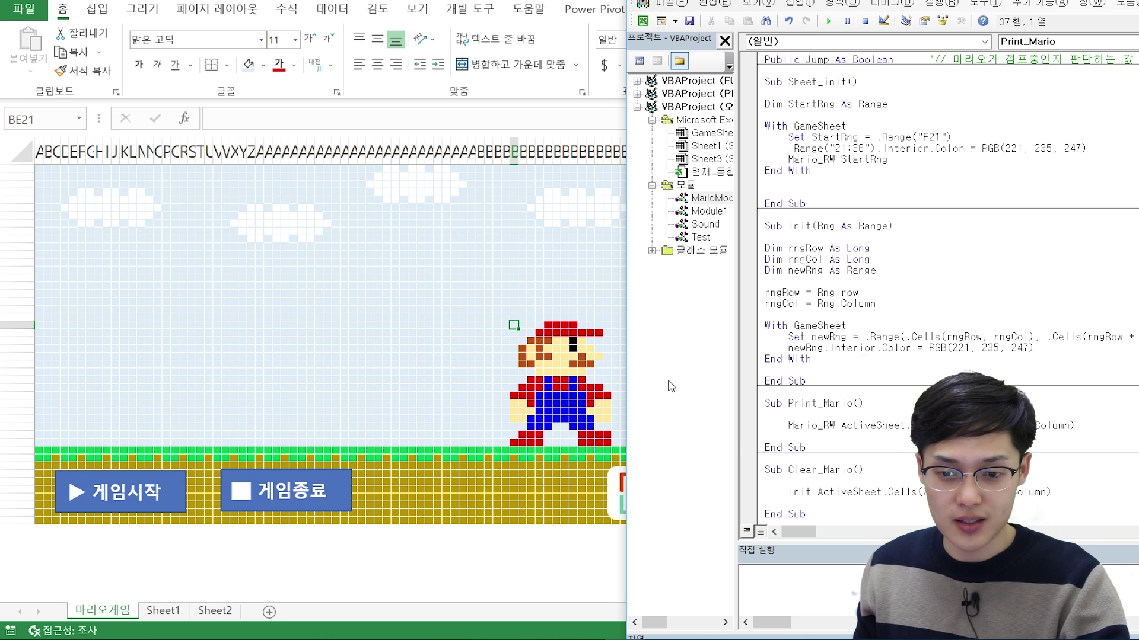
click(354, 287)
key(F5)
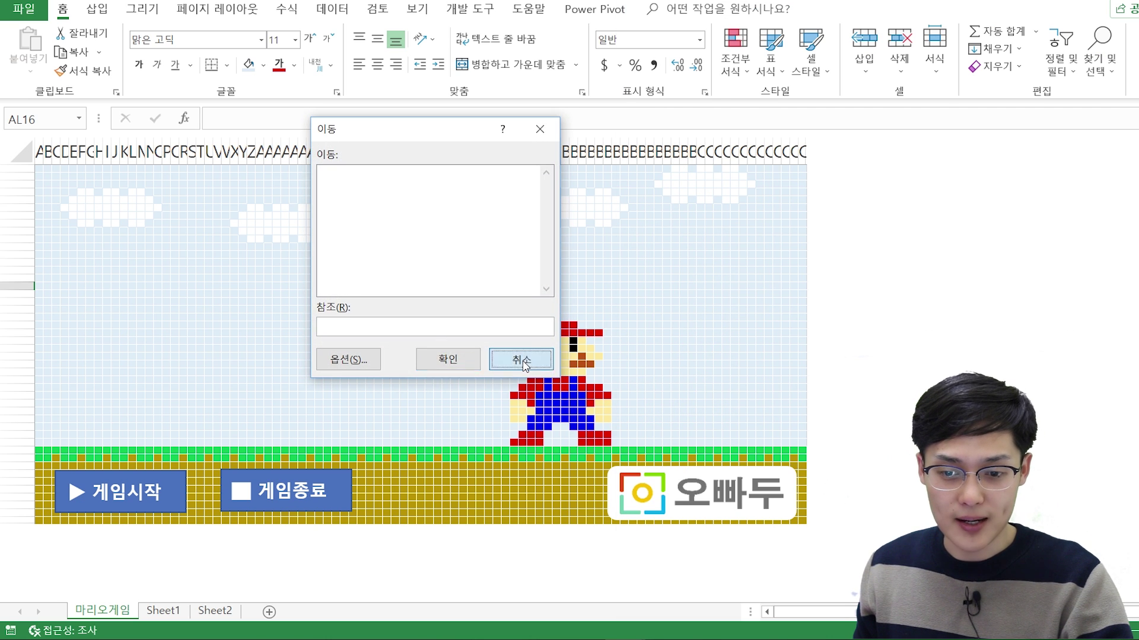
click(519, 356)
key(alt+F11)
key(F5)
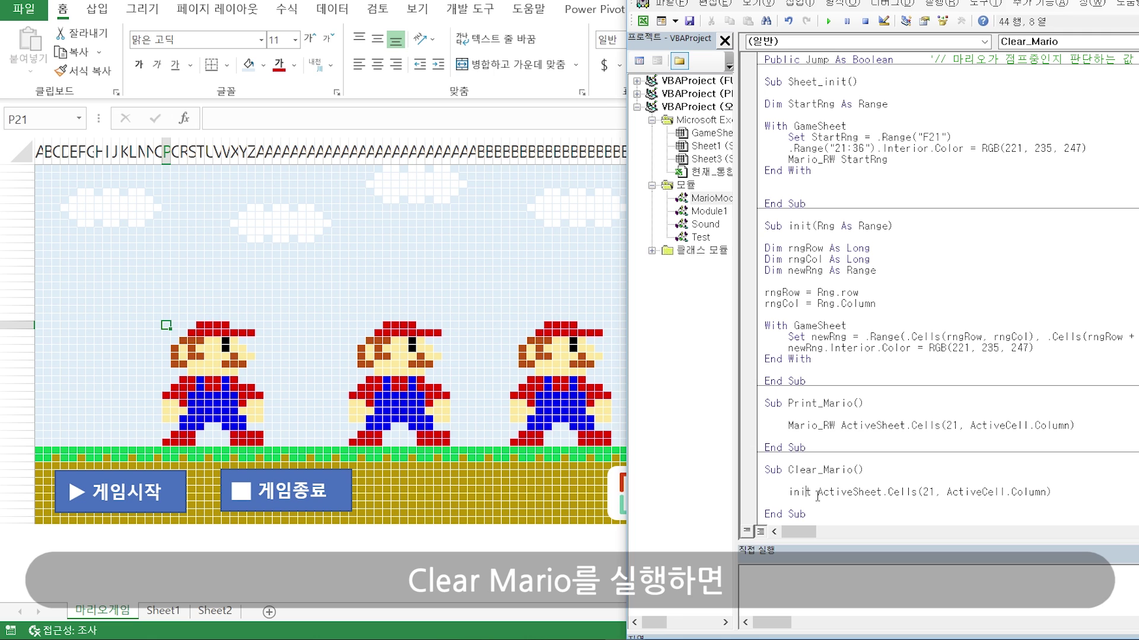
Run Clear_Mario to erase the left Mario
key(F5)
click(358, 325)
key(alt+F11)
key(F5)
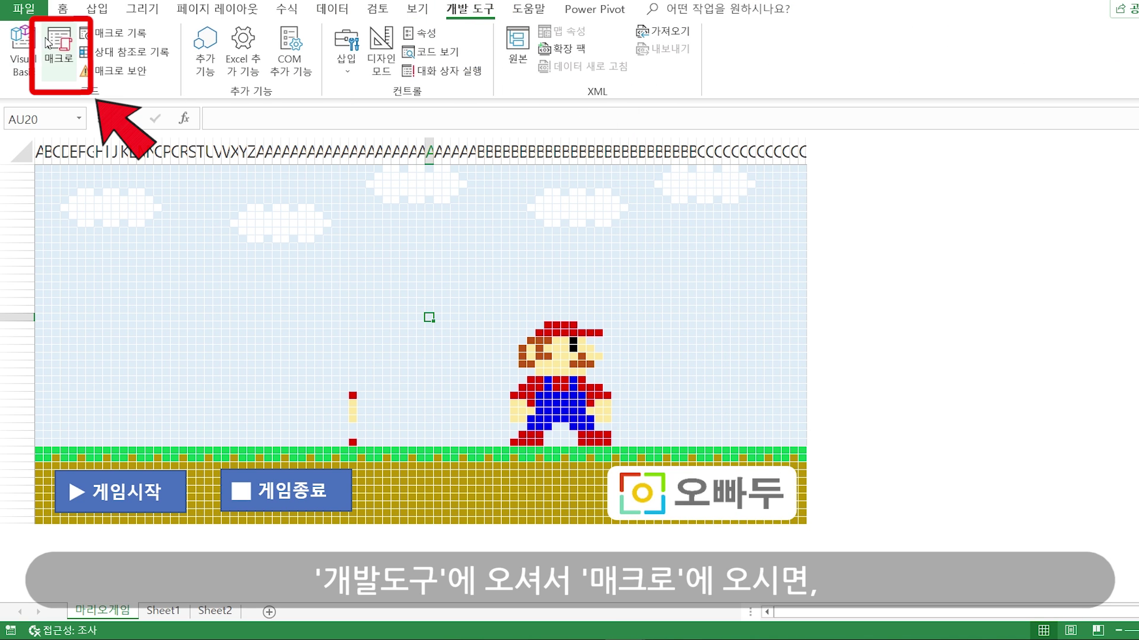
Assign the shortcut Ctrl+Shift+A to the Sheet_init macro
click(59, 47)
click(240, 172)
click(240, 157)
click(240, 184)
click(239, 172)
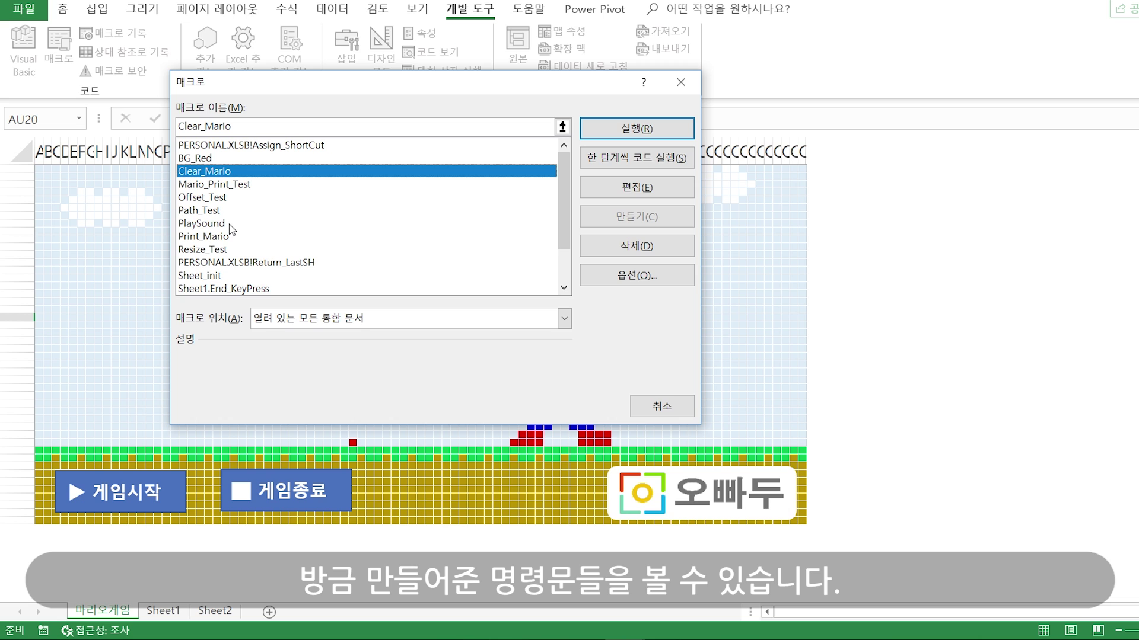
click(229, 224)
click(230, 237)
click(229, 172)
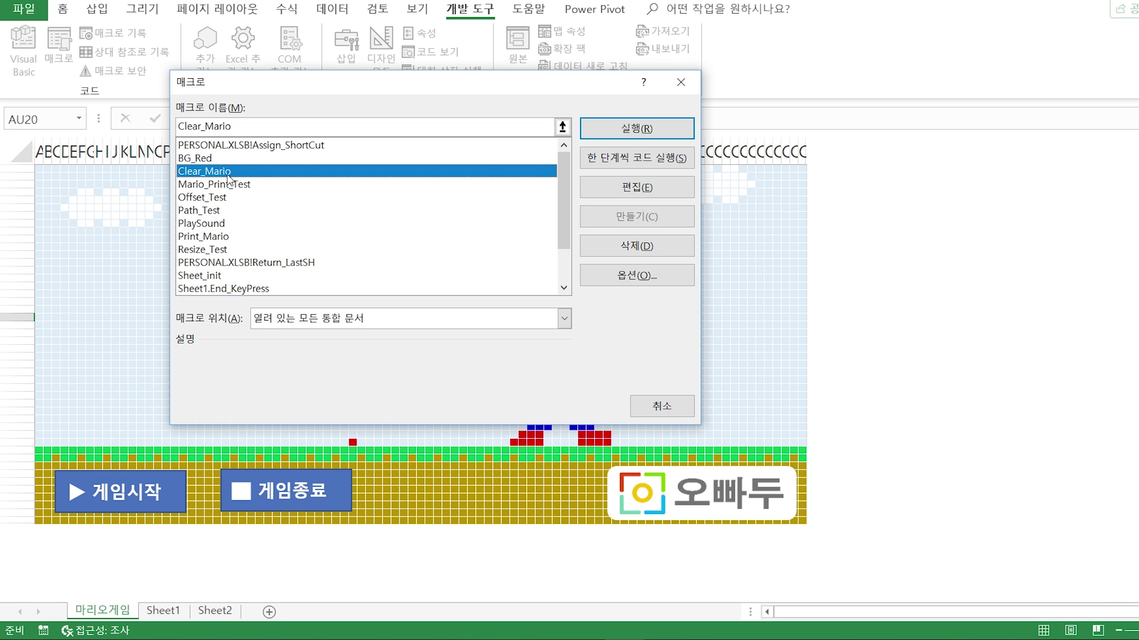
click(214, 276)
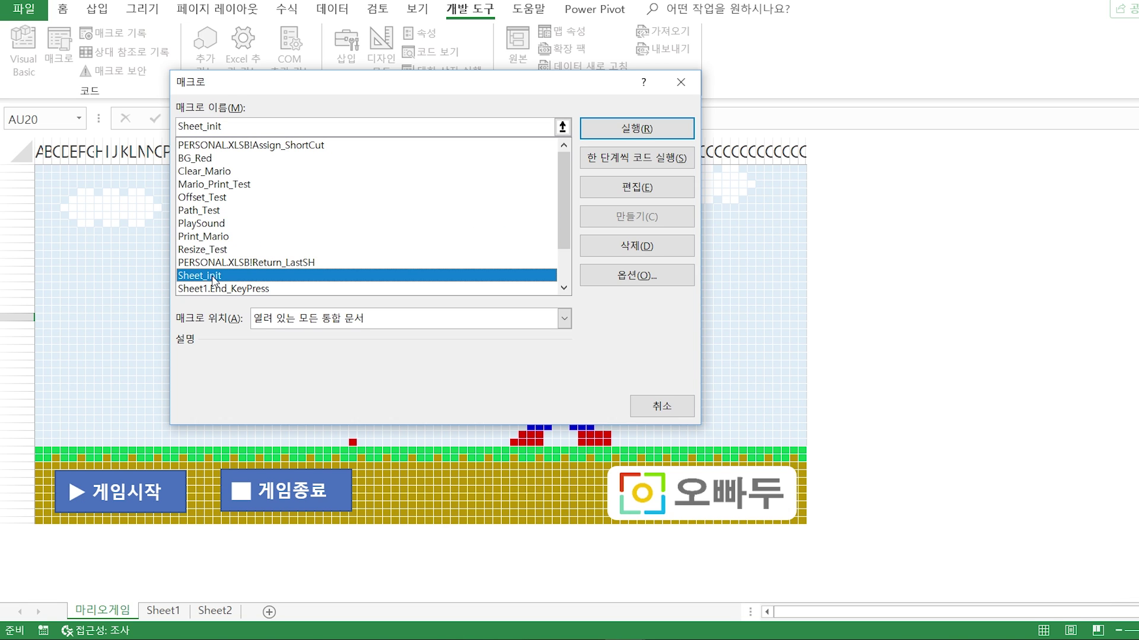
click(233, 171)
click(234, 211)
click(235, 172)
click(215, 276)
click(637, 276)
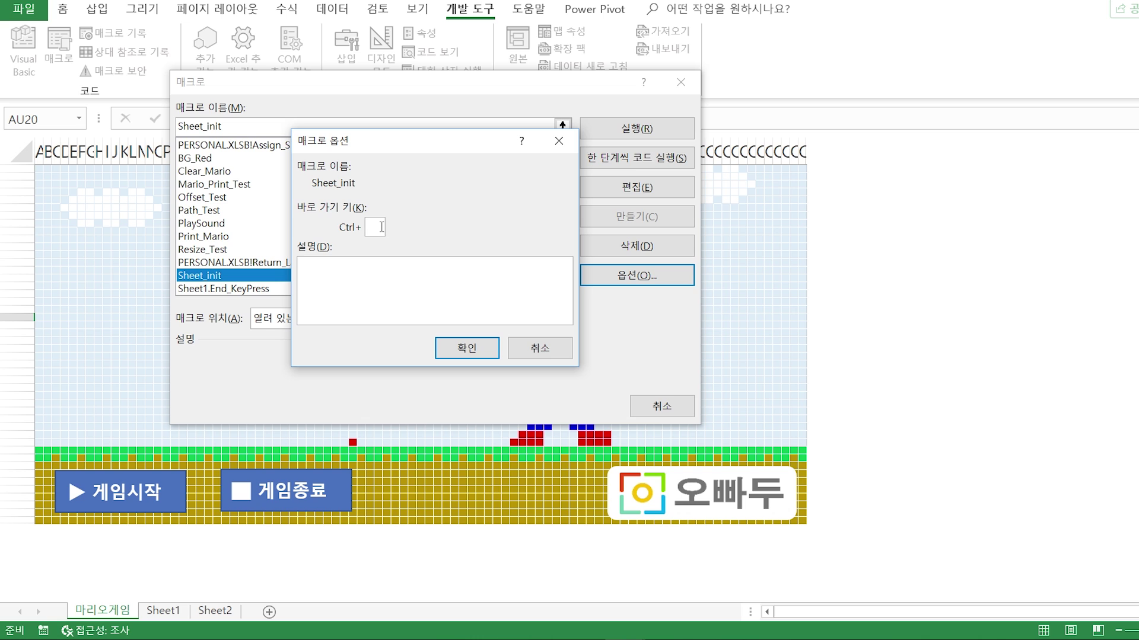
click(469, 350)
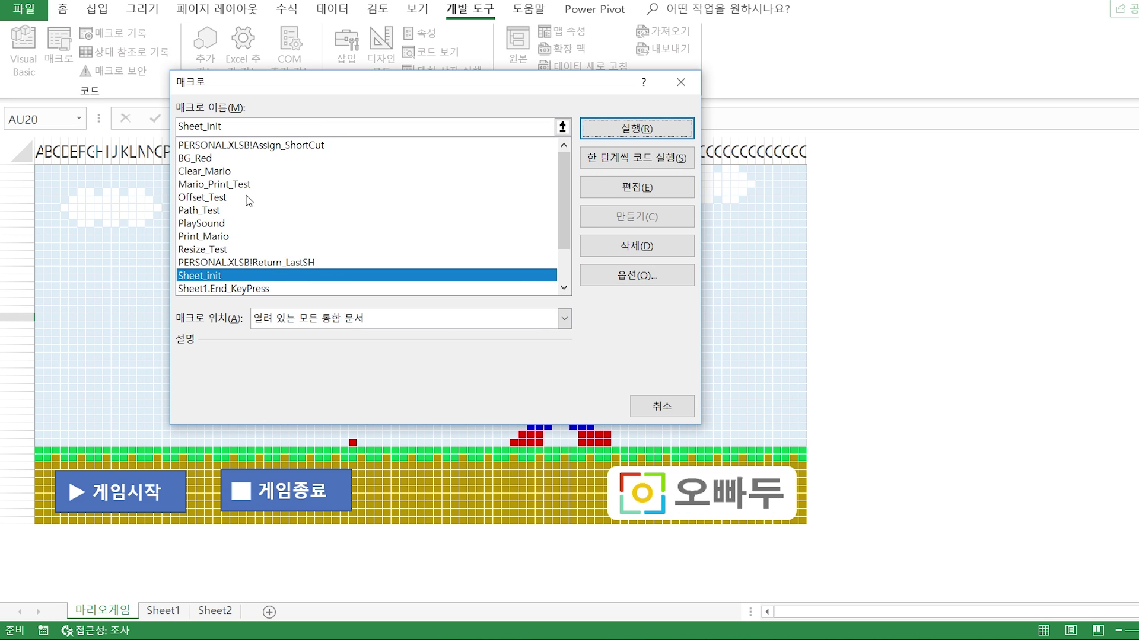
Assign Ctrl+Shift+C to Clear_Mario and Ctrl+Shift+D to Print_Mario, then close Macros
click(229, 174)
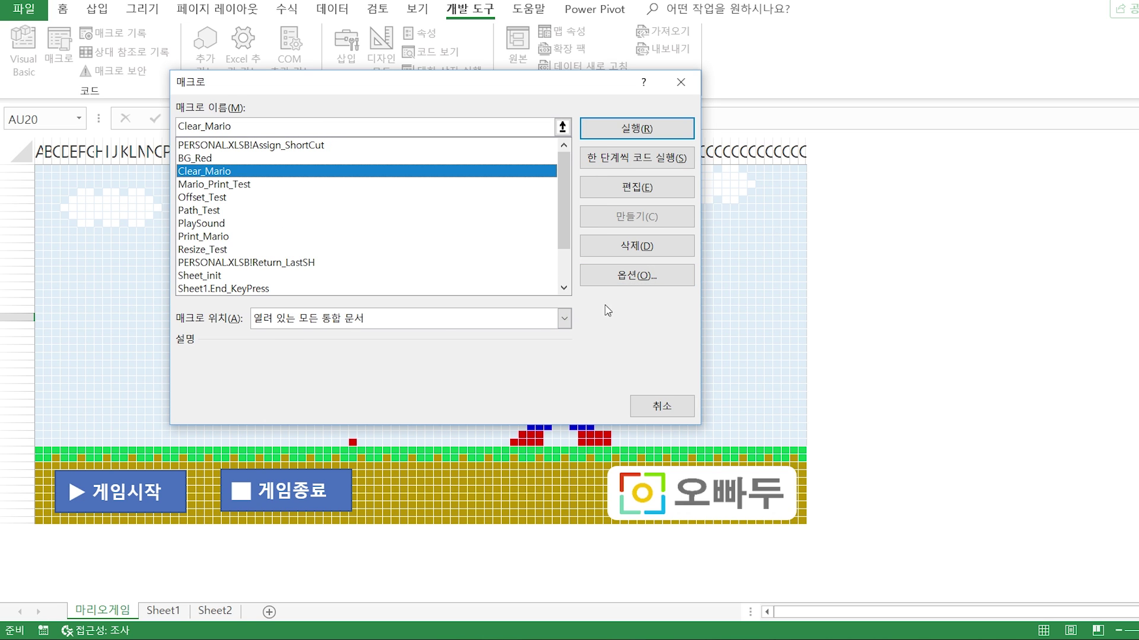
click(602, 274)
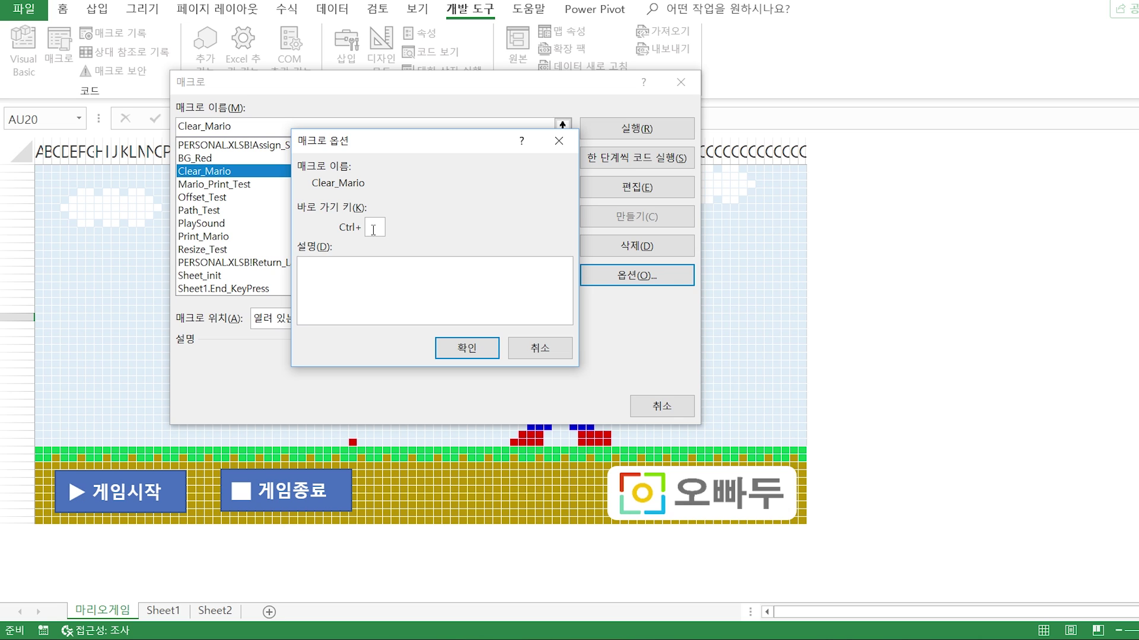
click(453, 344)
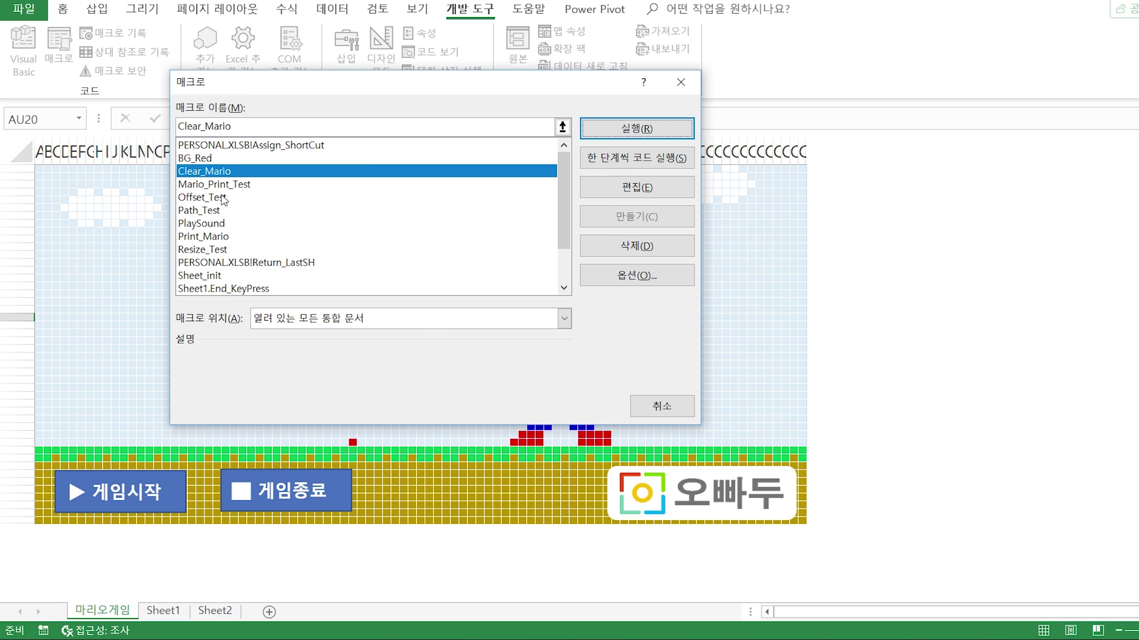
click(223, 225)
click(225, 237)
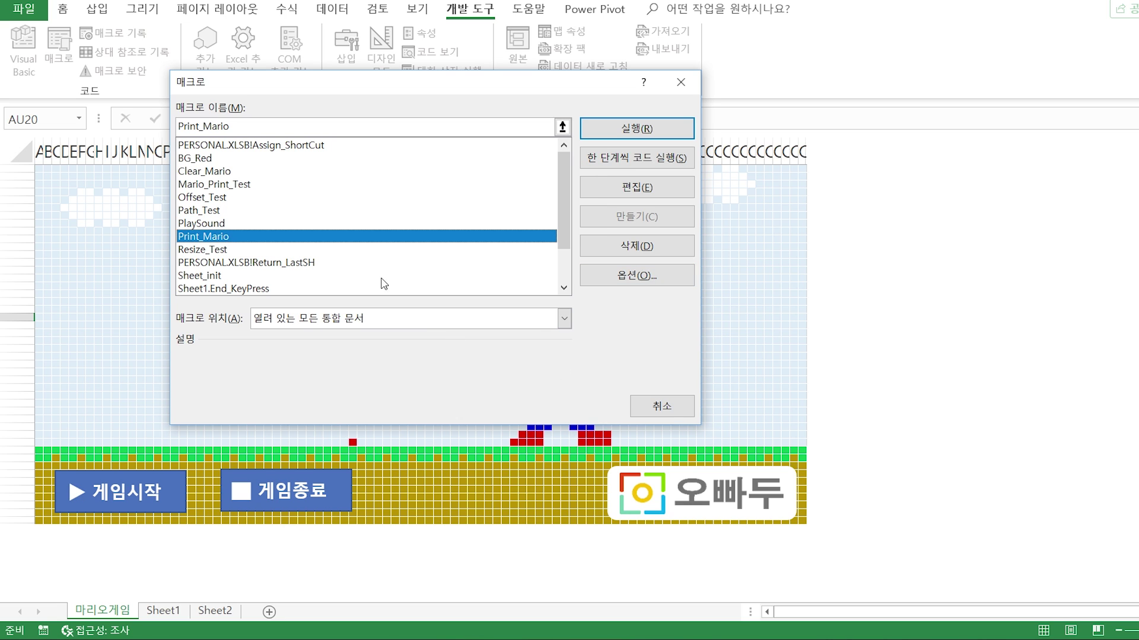
click(608, 271)
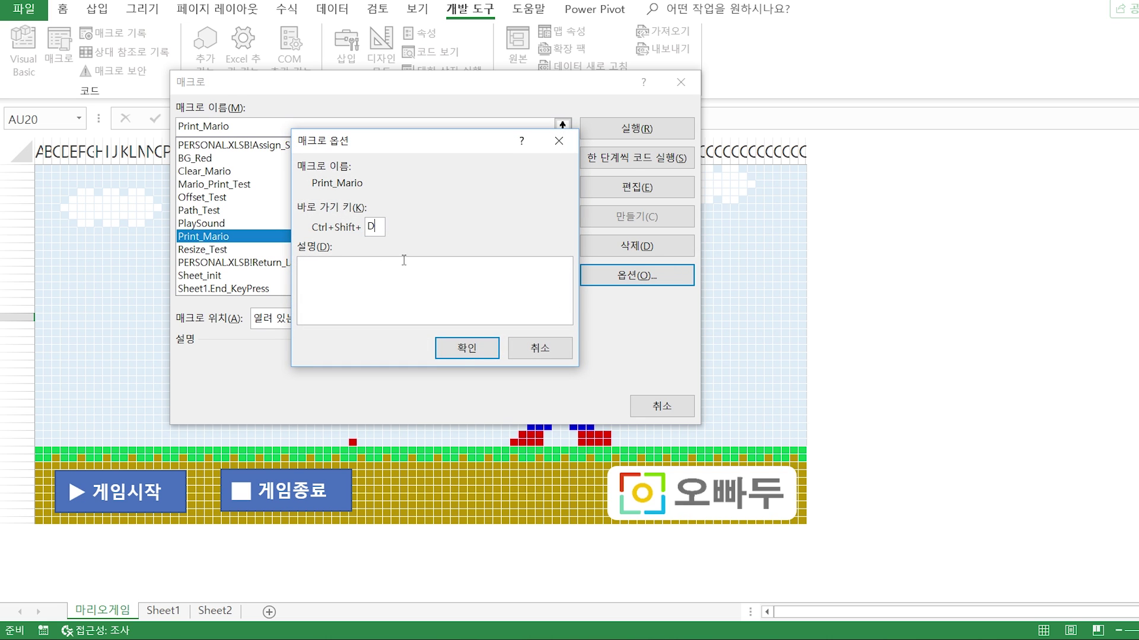
click(466, 351)
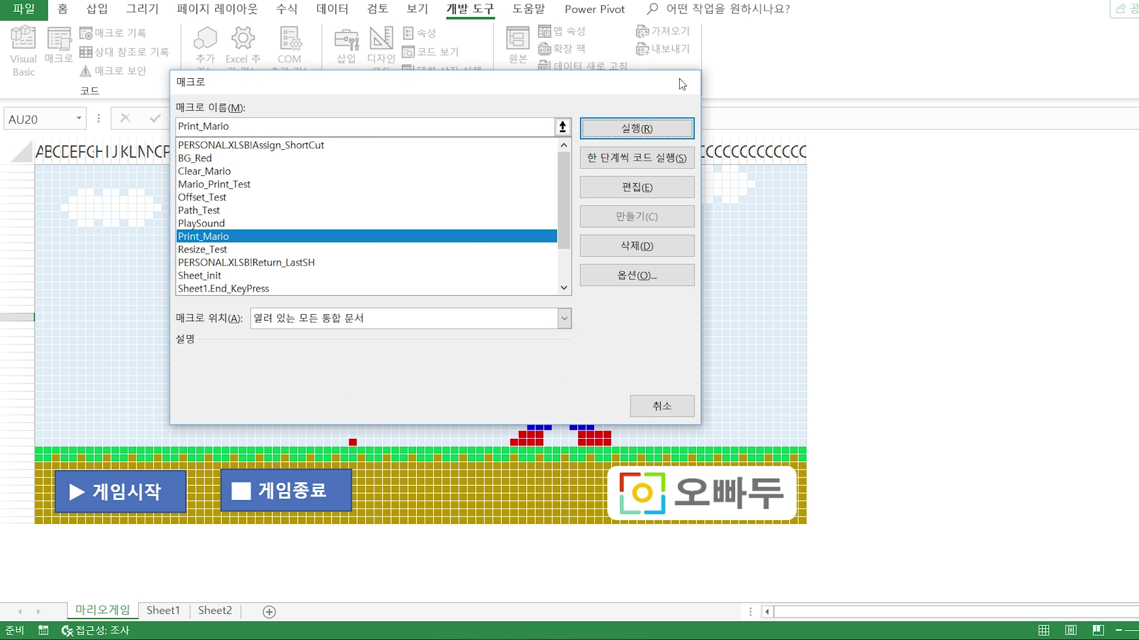
click(681, 82)
click(570, 261)
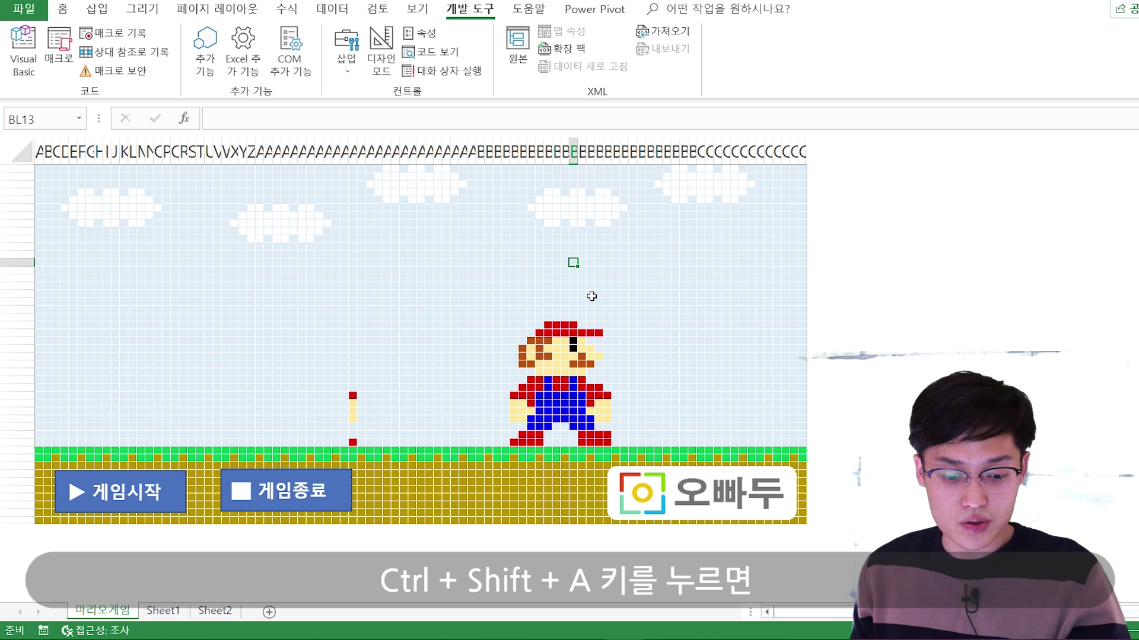
Reset the scene with Ctrl+Shift+A so Mario stands at the left edge
key(ctrl+shift+a)
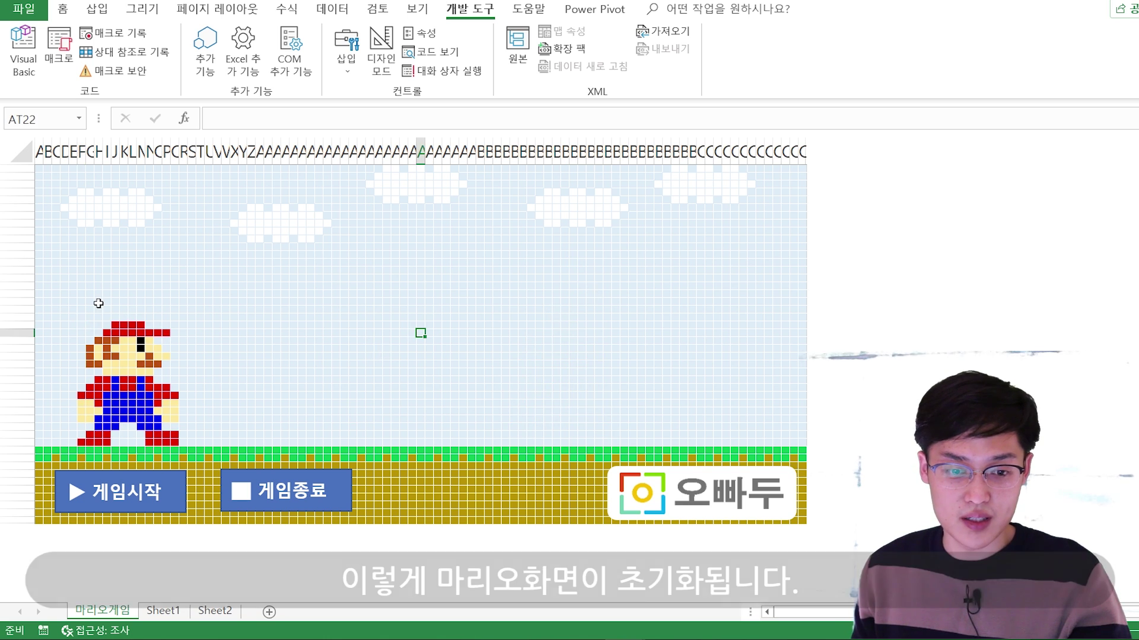
click(422, 317)
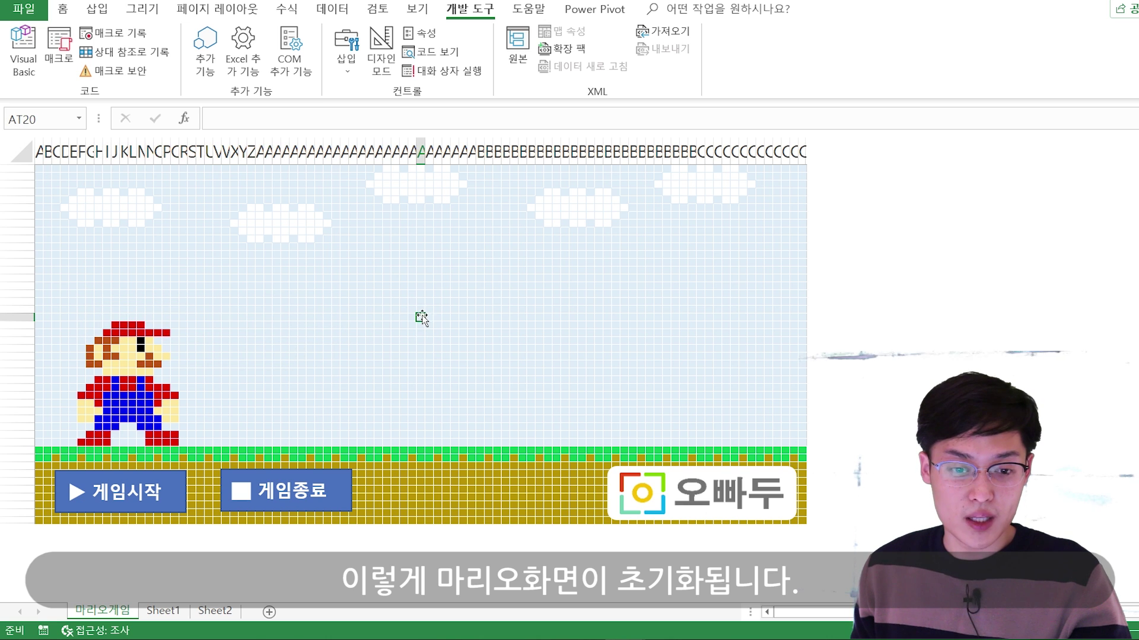
click(236, 331)
click(308, 302)
click(505, 333)
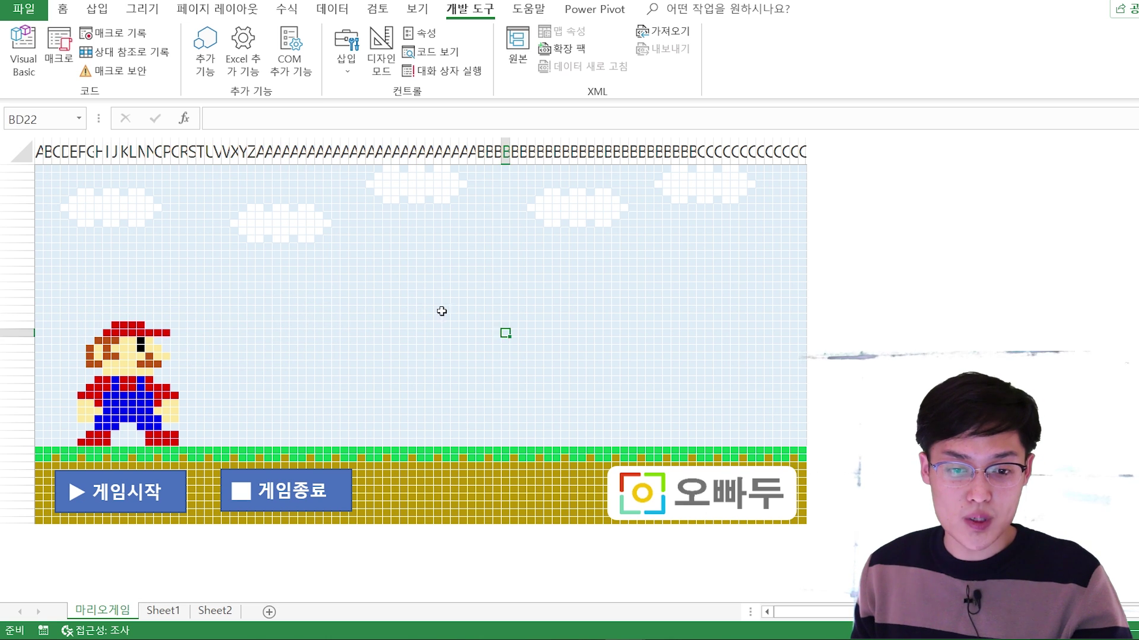
Draw extra Marios along row 21 at columns AI, X and others with Ctrl+Shift+D
click(326, 286)
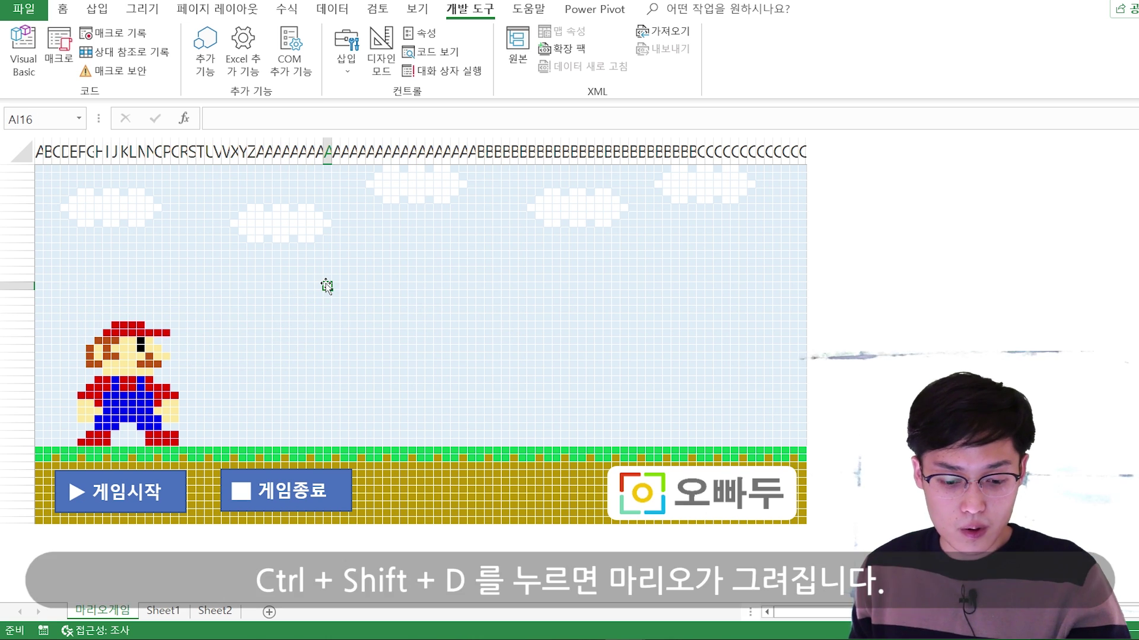
key(ctrl+shift+d)
click(506, 301)
key(ctrl+shift+d)
click(648, 301)
key(ctrl+shift+d)
click(234, 301)
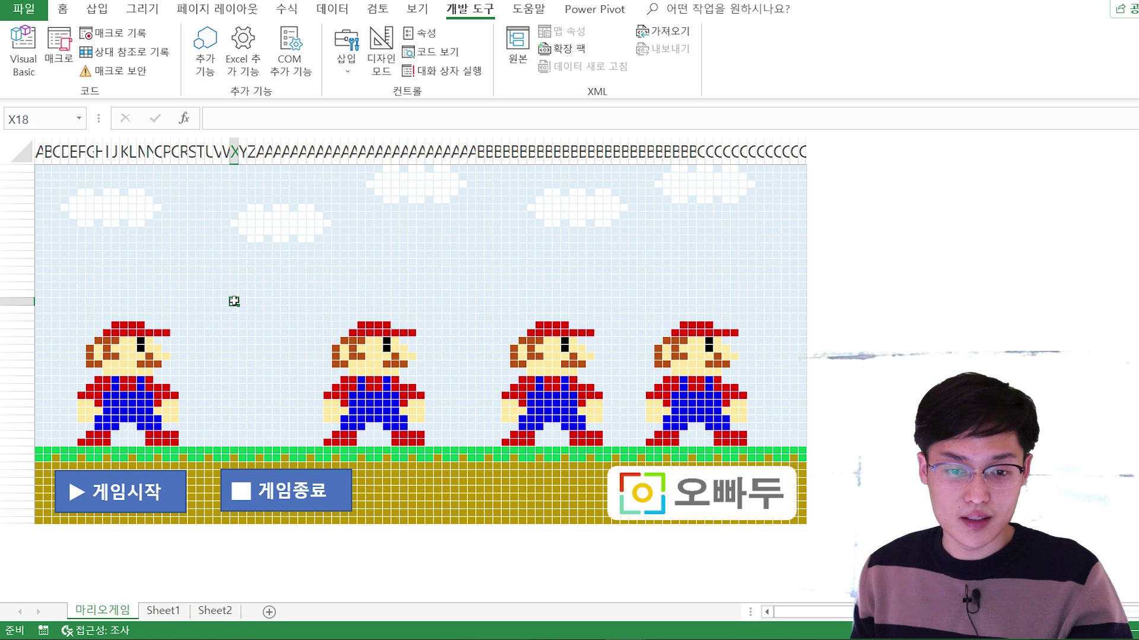
key(ctrl+shift+d)
click(422, 285)
key(ctrl+shift+d)
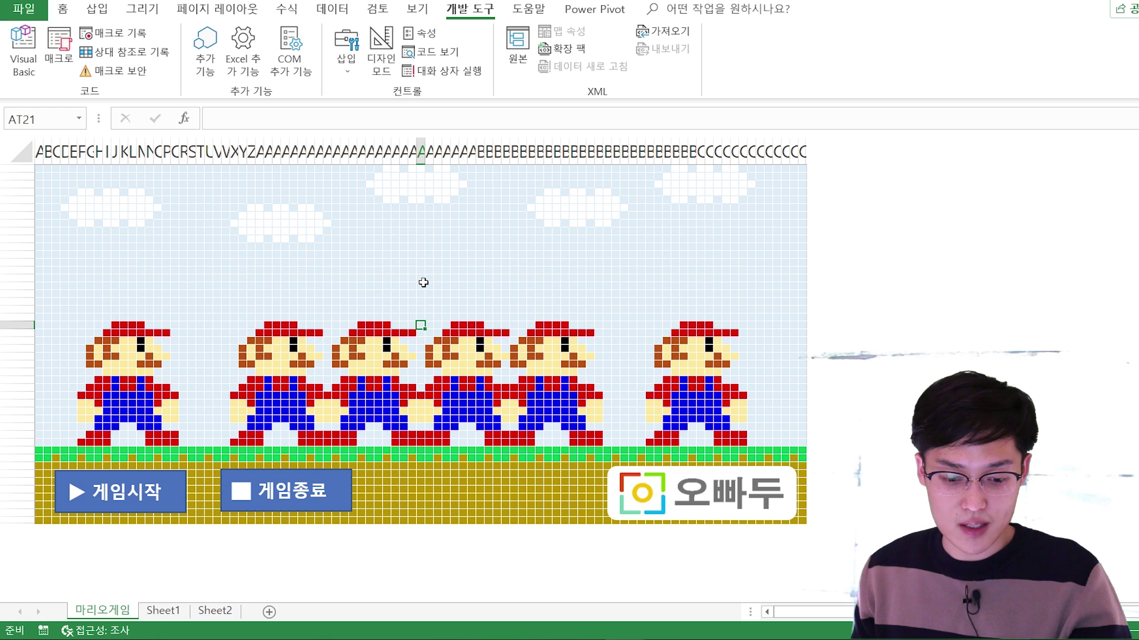
Erase the extra Marios one by one with Ctrl+Shift+C
key(ctrl+shift+c)
click(321, 318)
key(ctrl+shift+c)
click(210, 316)
key(ctrl+shift+c)
click(484, 317)
key(ctrl+shift+c)
click(640, 310)
key(ctrl+shift+c)
click(649, 309)
key(ctrl+shift+c)
click(328, 325)
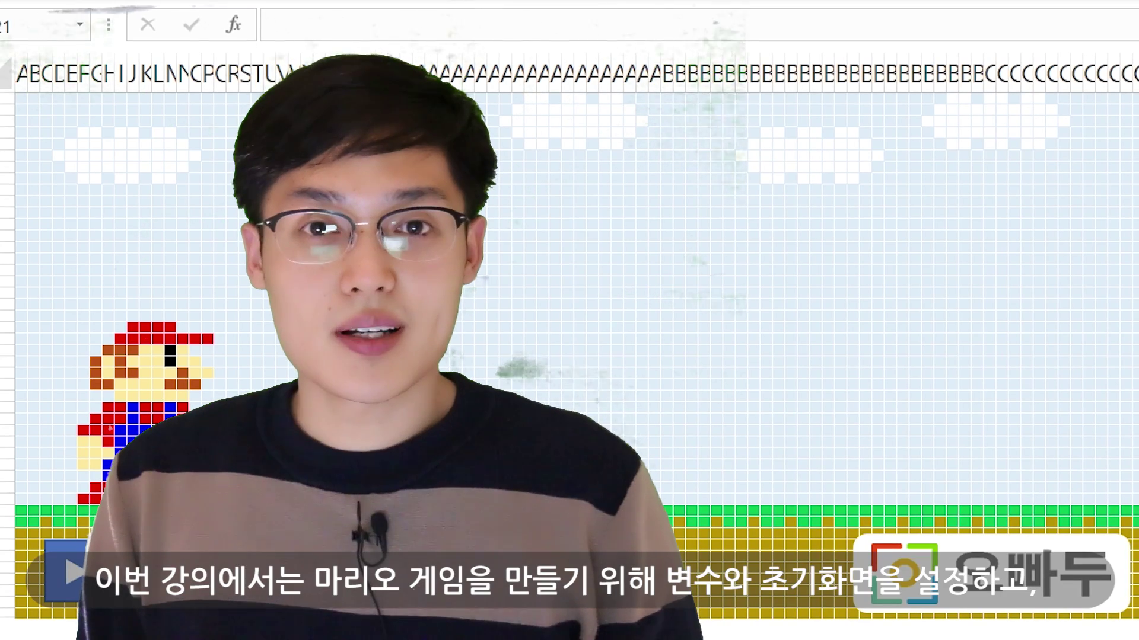